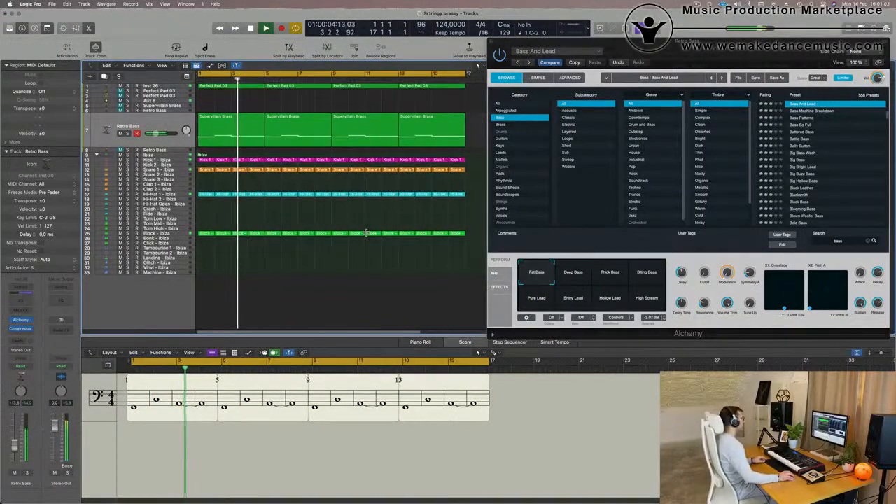
Audition the Retro Bass on track 7 in solo during playback and return to the full mix
{"action": "scroll", "coordinate": [365, 231], "scroll_direction": "up", "scroll_amount": 5}
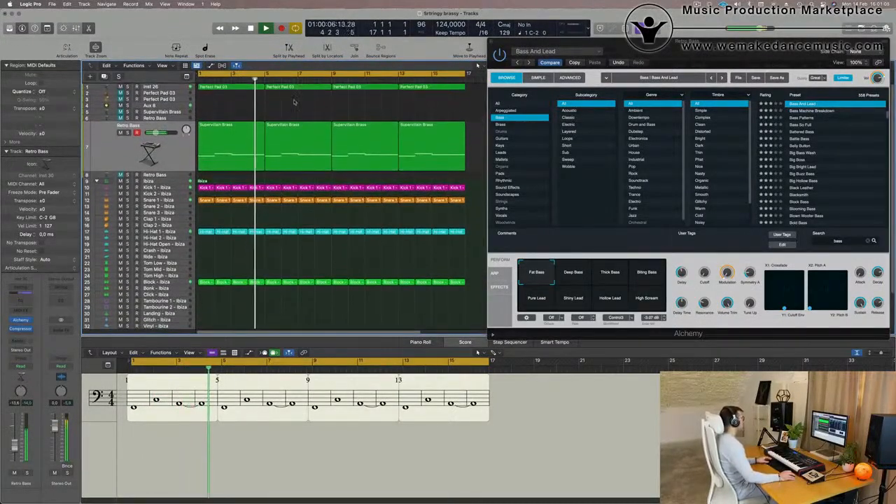
{"action": "left_click", "coordinate": [179, 145]}
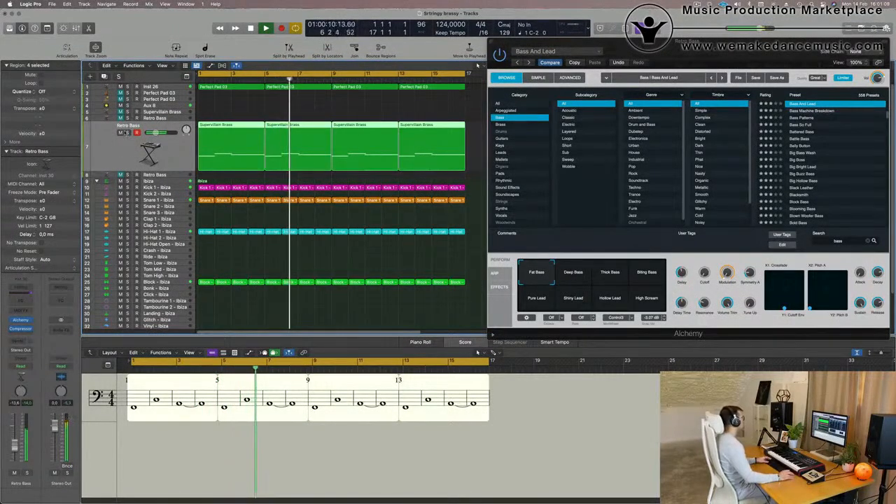
{"action": "left_click", "coordinate": [127, 133]}
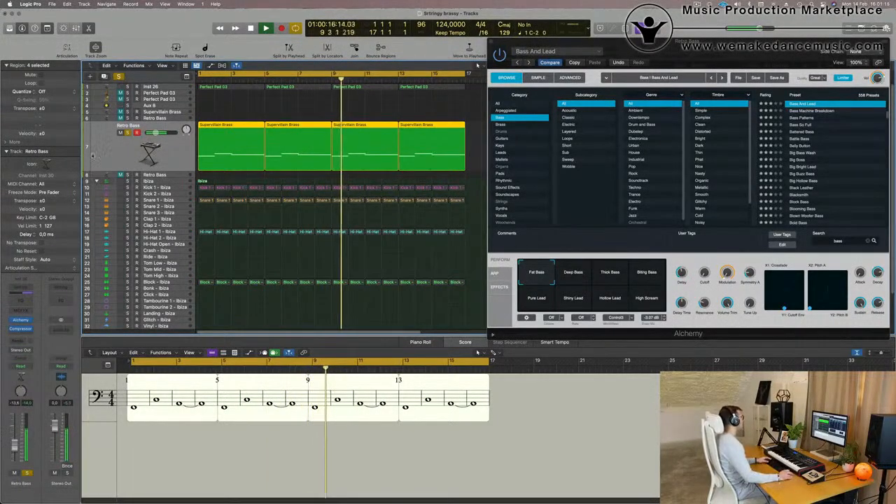
{"action": "left_click", "coordinate": [126, 133]}
{"action": "scroll", "coordinate": [295, 109], "scroll_direction": "down", "scroll_amount": 4}
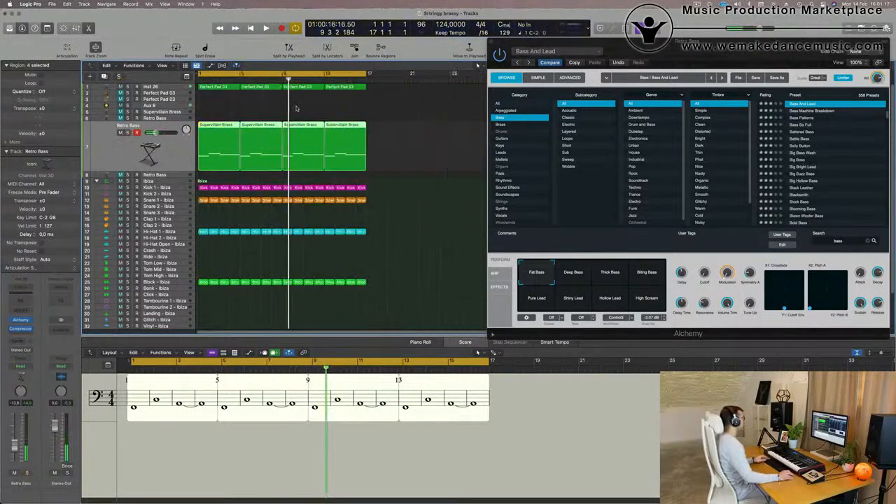
Select the Inst 26 pad track and play the loop from the beginning
{"action": "left_click", "coordinate": [332, 87]}
{"action": "left_click", "coordinate": [168, 88]}
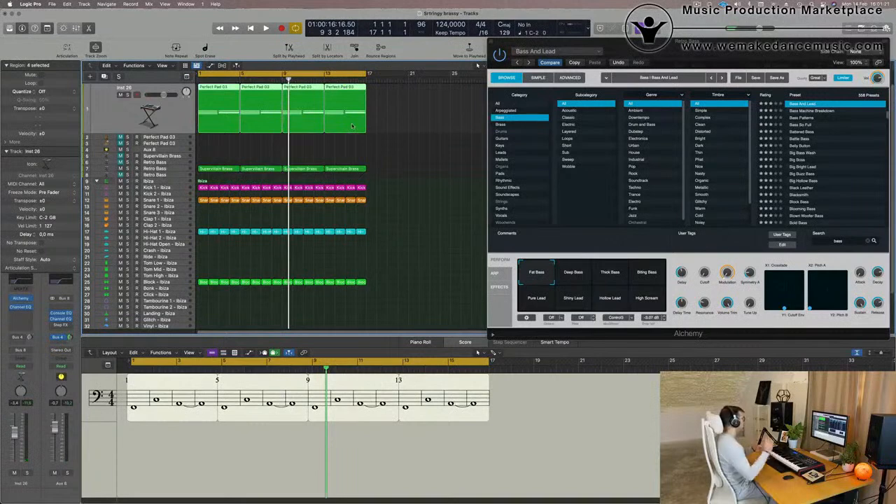
{"action": "left_click", "coordinate": [393, 144]}
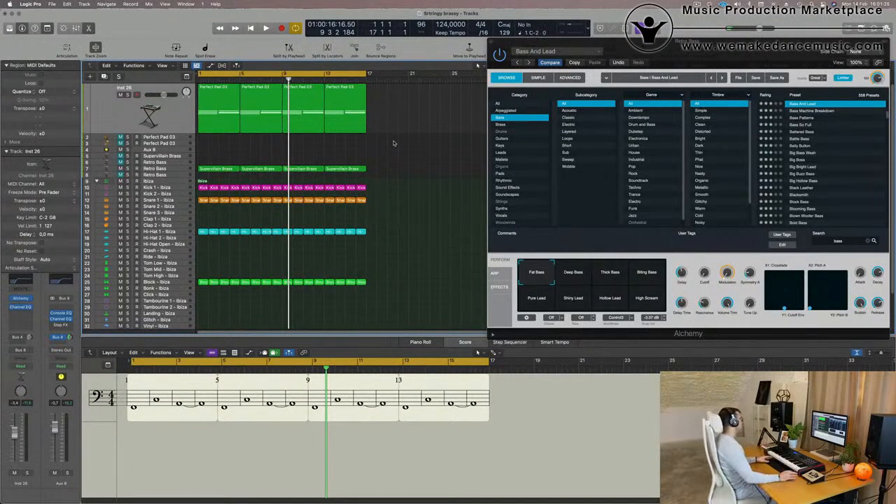
{"action": "key", "text": "space"}
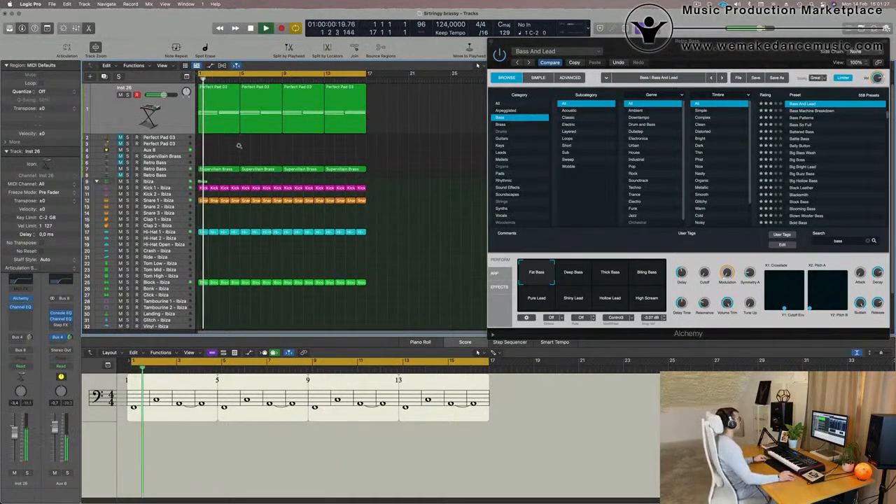
{"action": "scroll", "coordinate": [238, 145], "scroll_direction": "up", "scroll_amount": 1}
{"action": "scroll", "coordinate": [239, 147], "scroll_direction": "up", "scroll_amount": 1}
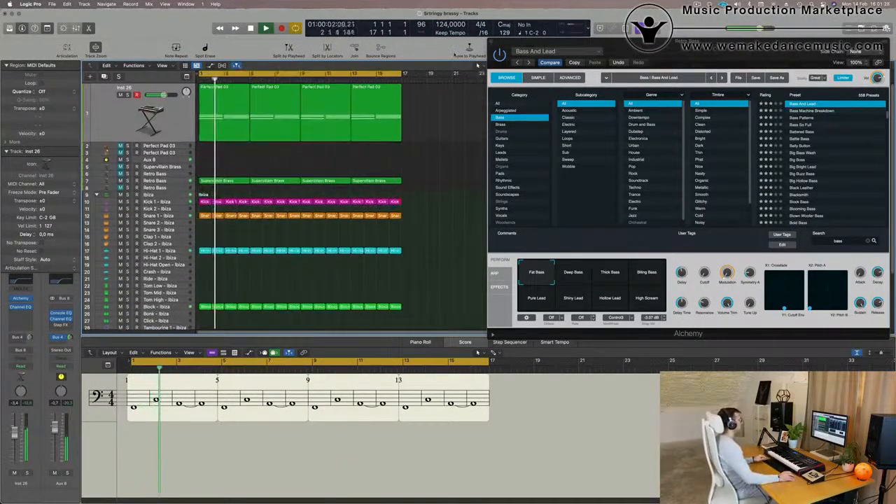
Examine the glide setting in Alchemy's advanced view for the Retro Bass on track 7 while the loop plays
{"action": "left_click", "coordinate": [493, 41]}
{"action": "left_click", "coordinate": [180, 183]}
{"action": "key", "text": "Return"}
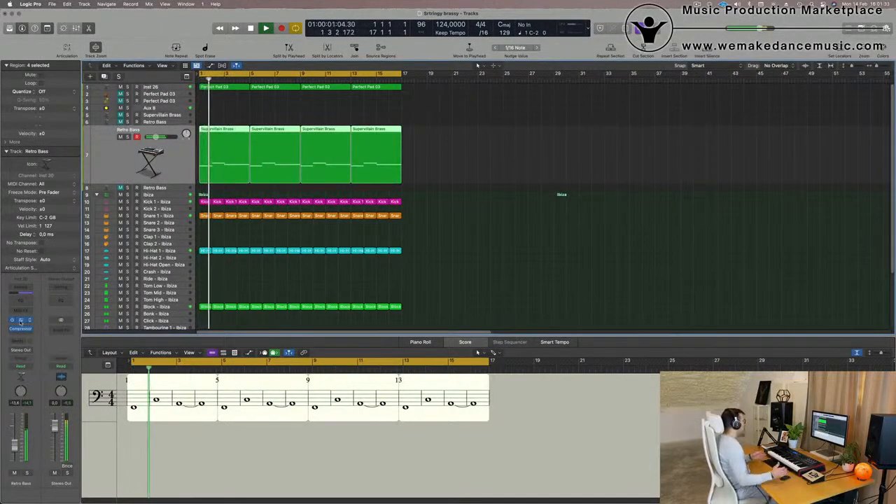
{"action": "left_click", "coordinate": [21, 320]}
{"action": "left_click_drag", "start_coordinate": [735, 59], "coordinate": [596, 51]}
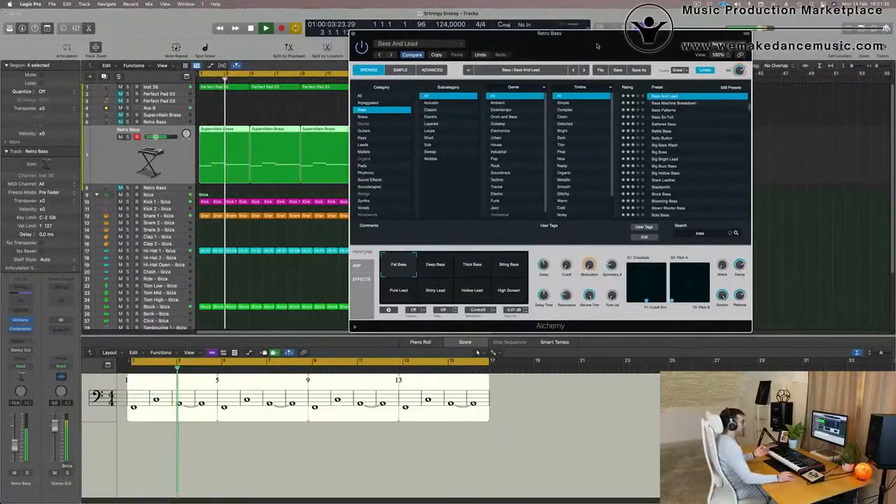
{"action": "left_click", "coordinate": [432, 70]}
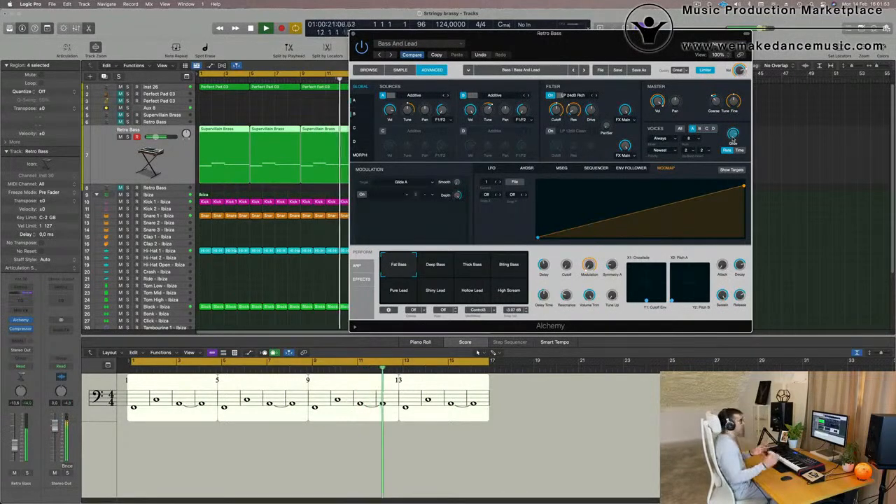
{"action": "left_click_drag", "start_coordinate": [615, 40], "coordinate": [530, 54]}
{"action": "left_click", "coordinate": [268, 48]}
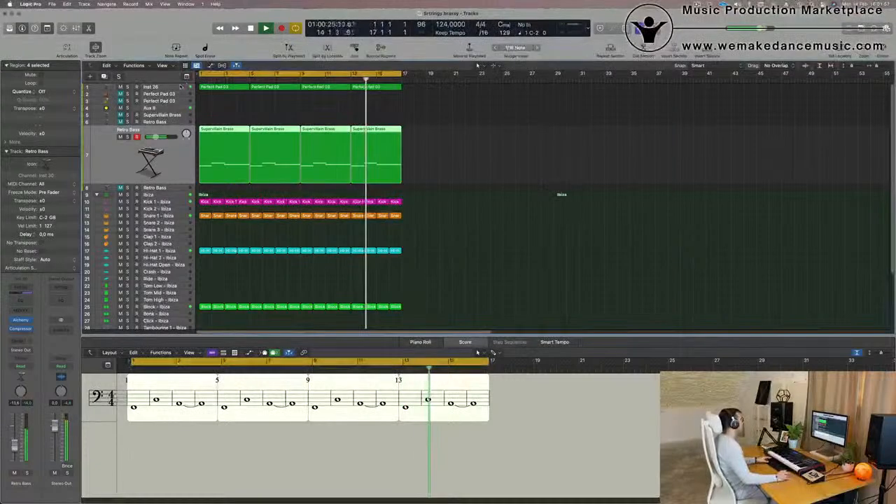
Audition the Inst 26 pad in solo and in the mix, and lower its volume to about -10 dB
{"action": "left_click", "coordinate": [151, 88]}
{"action": "left_click", "coordinate": [27, 473]}
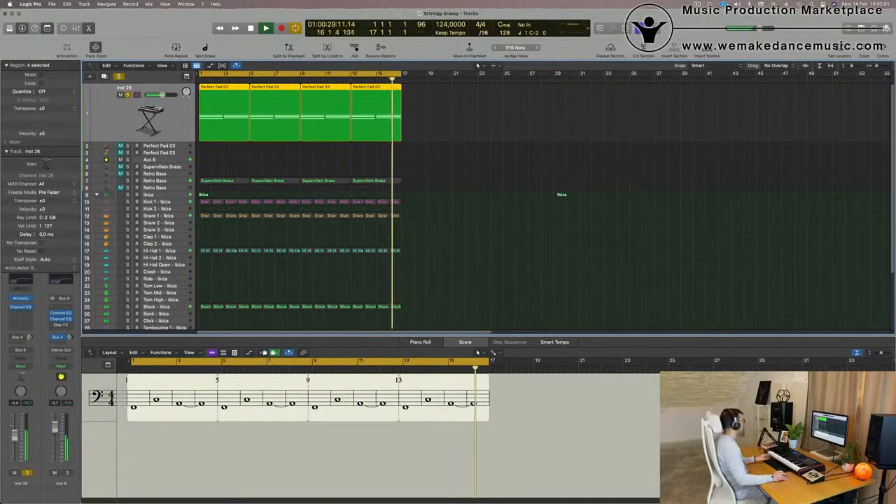
{"action": "left_click", "coordinate": [26, 473]}
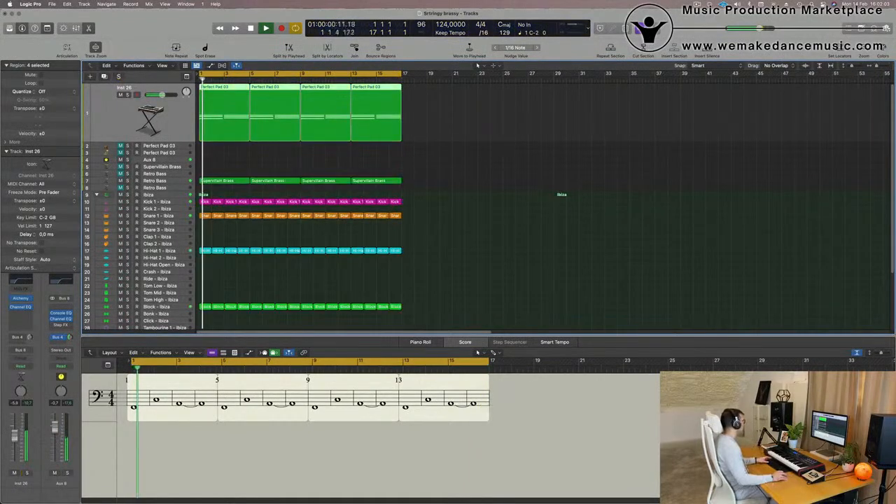
{"action": "left_click", "coordinate": [29, 337]}
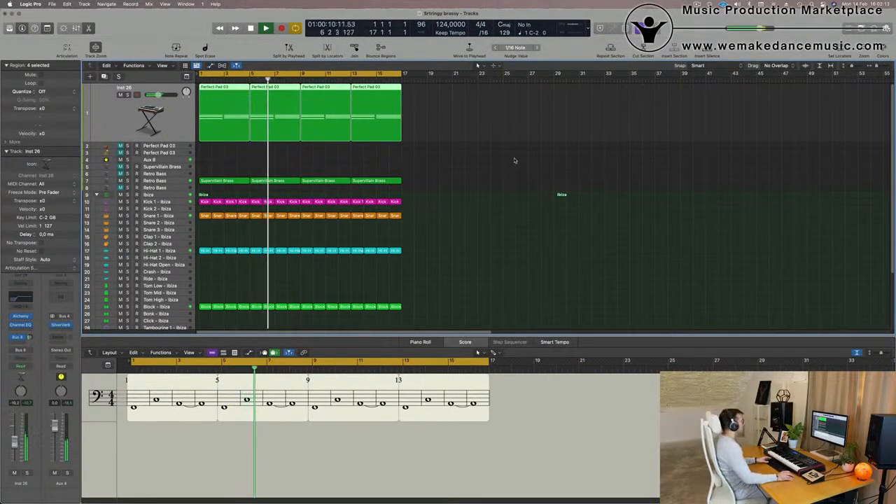
{"action": "left_click", "coordinate": [427, 181]}
{"action": "key", "text": "Return"}
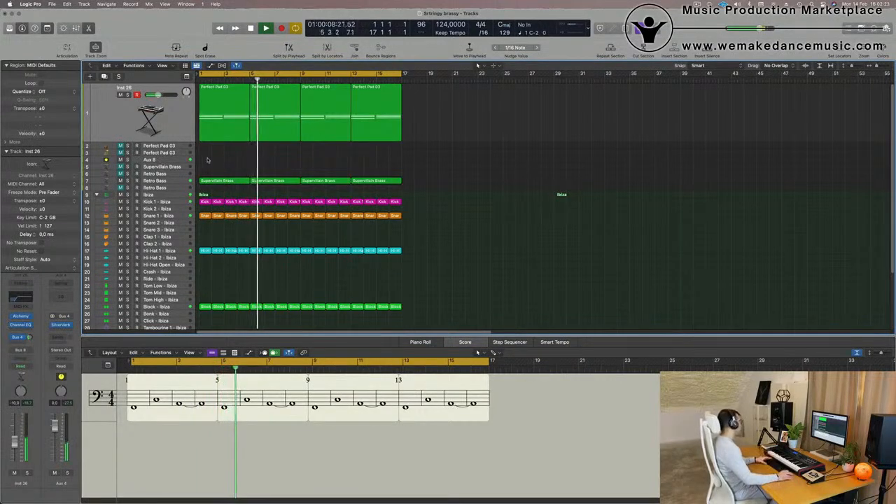
Insert an Arpeggiator MIDI effect on the muted Retro Bass on track 6
{"action": "left_click", "coordinate": [171, 169]}
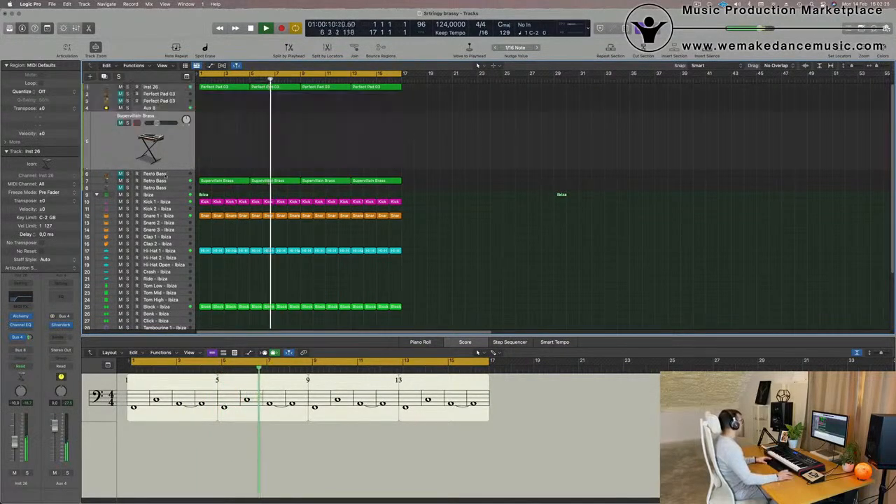
{"action": "key", "text": "Return"}
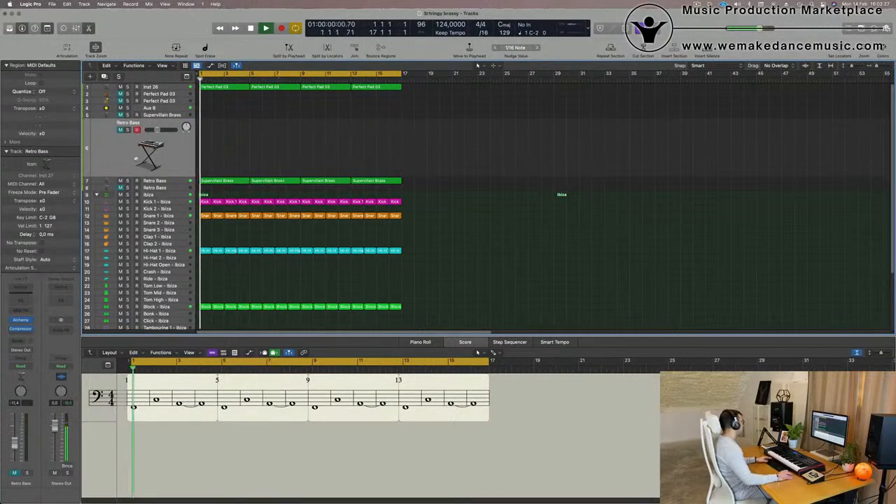
{"action": "left_click", "coordinate": [21, 319]}
{"action": "left_click", "coordinate": [11, 313]}
{"action": "left_click", "coordinate": [26, 319]}
{"action": "left_click", "coordinate": [3, 311]}
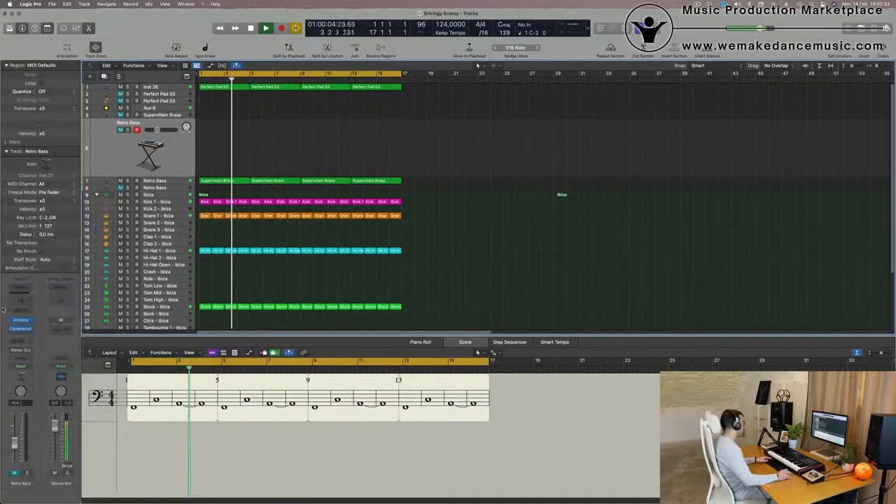
{"action": "left_click", "coordinate": [22, 289]}
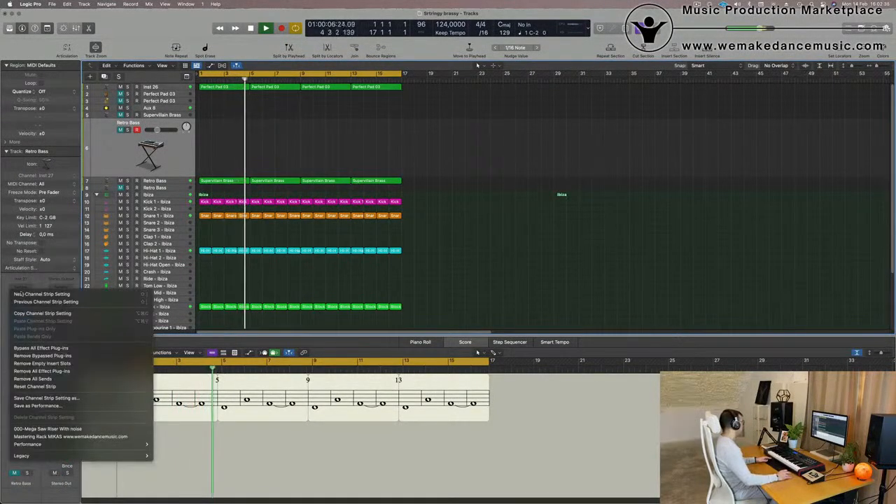
{"action": "left_click", "coordinate": [6, 307]}
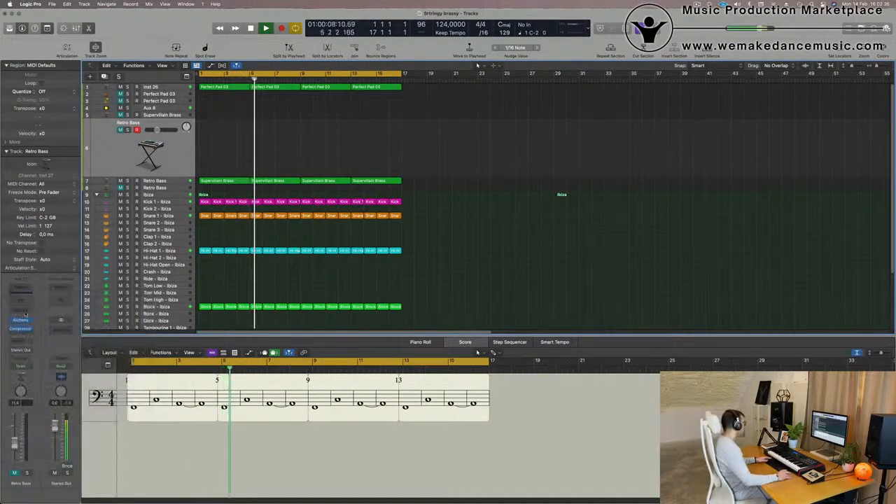
{"action": "left_click", "coordinate": [27, 312]}
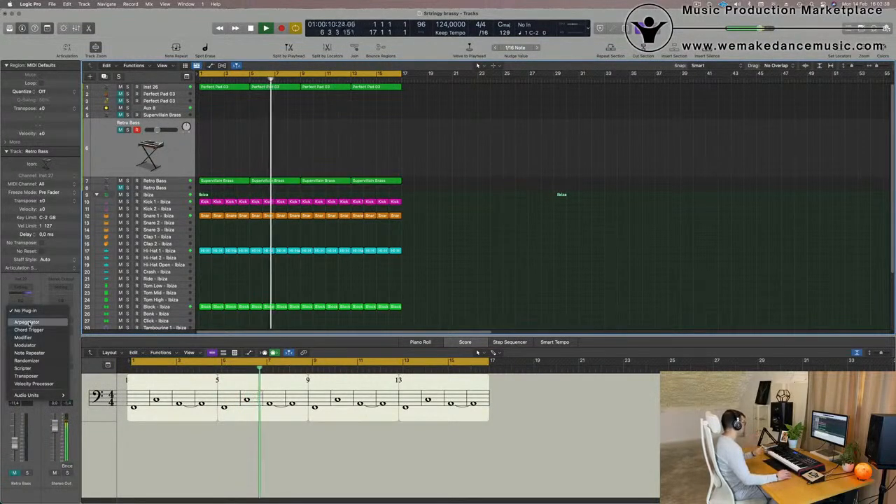
{"action": "left_click", "coordinate": [27, 322]}
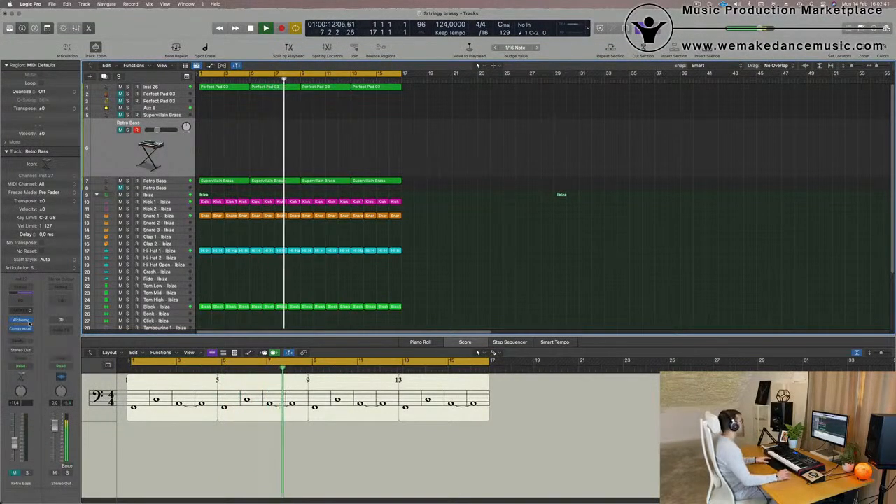
{"action": "left_click_drag", "start_coordinate": [422, 101], "coordinate": [658, 111]}
Copy the first Supervillain Brass region from track 7 to track 6 and duplicate its three notes one octave higher
{"action": "left_click_drag", "start_coordinate": [225, 181], "coordinate": [228, 148]}
{"action": "double_click", "coordinate": [235, 124]}
{"action": "left_click_drag", "start_coordinate": [227, 399], "coordinate": [372, 491]}
{"action": "scroll", "coordinate": [338, 473], "scroll_direction": "up", "scroll_amount": 3}
{"action": "scroll", "coordinate": [335, 473], "scroll_direction": "down", "scroll_amount": 1}
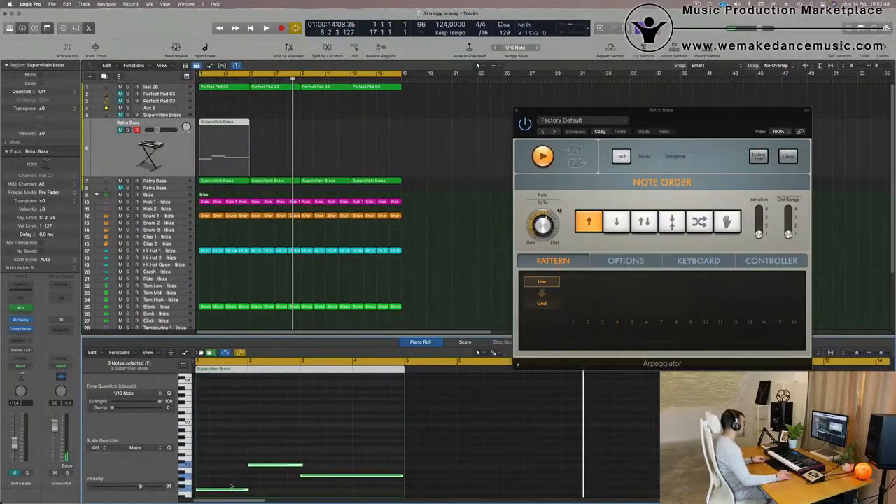
{"action": "left_click_drag", "start_coordinate": [226, 490], "coordinate": [228, 454]}
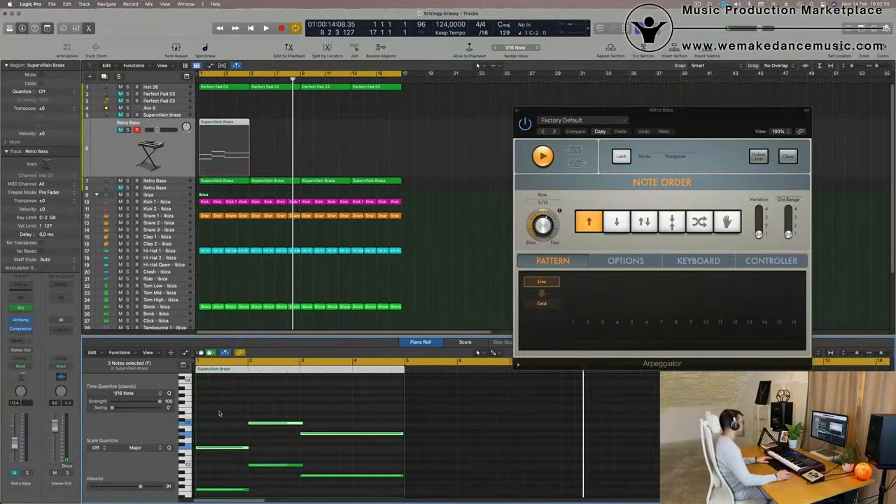
Unmute the Retro Bass on track 6 and play its arpeggiated region with the rest of the loop
{"action": "left_click", "coordinate": [366, 151]}
{"action": "left_click", "coordinate": [235, 149]}
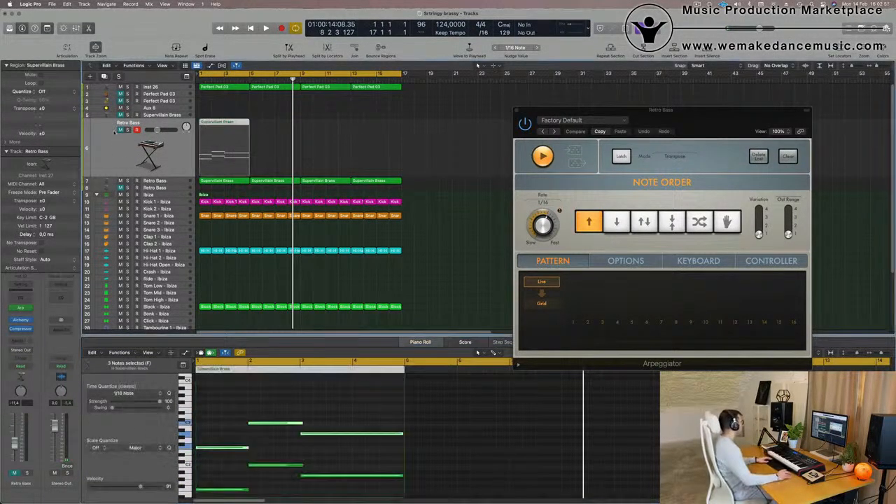
{"action": "left_click", "coordinate": [120, 131]}
{"action": "key", "text": "space"}
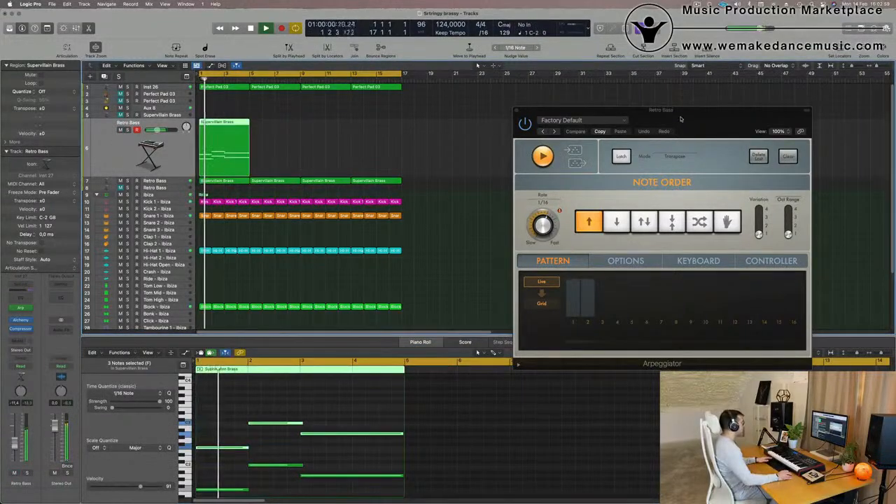
{"action": "left_click_drag", "start_coordinate": [681, 120], "coordinate": [599, 106]}
{"action": "key", "text": "space"}
{"action": "left_click", "coordinate": [135, 161]}
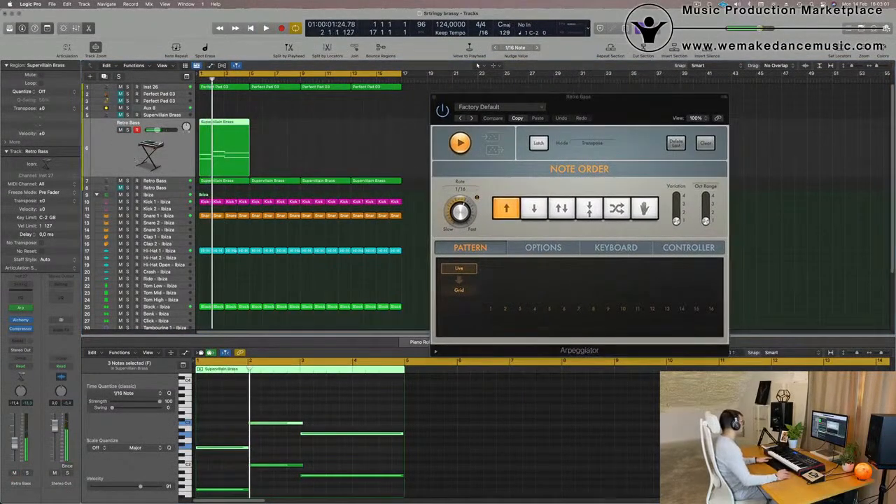
{"action": "key", "text": "space"}
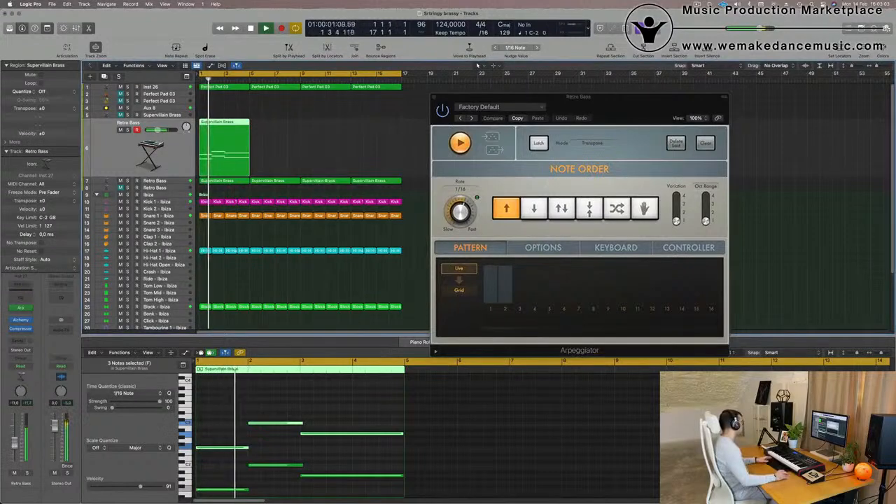
{"action": "left_click_drag", "start_coordinate": [619, 108], "coordinate": [594, 120]}
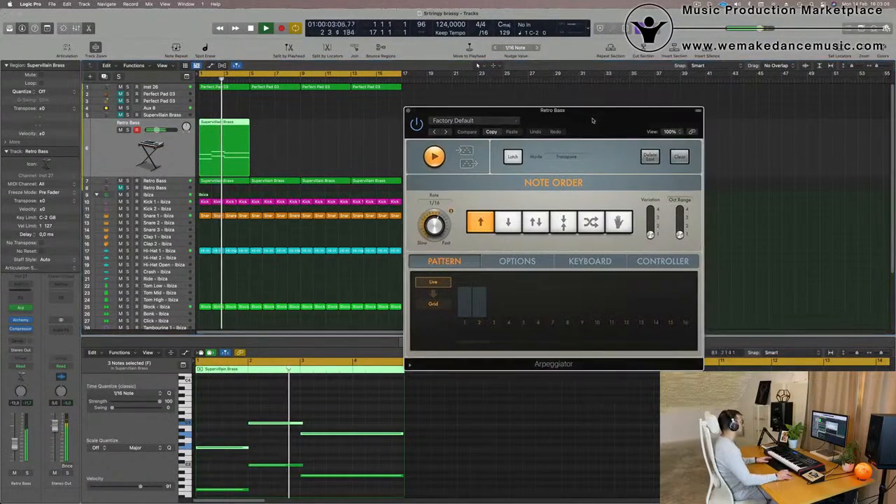
Transpose all six notes of the track 6 region up one octave and listen to the result from the beginning
{"action": "left_click", "coordinate": [408, 107]}
{"action": "key", "text": "Return"}
{"action": "left_click", "coordinate": [236, 420]}
{"action": "key", "text": "super+a"}
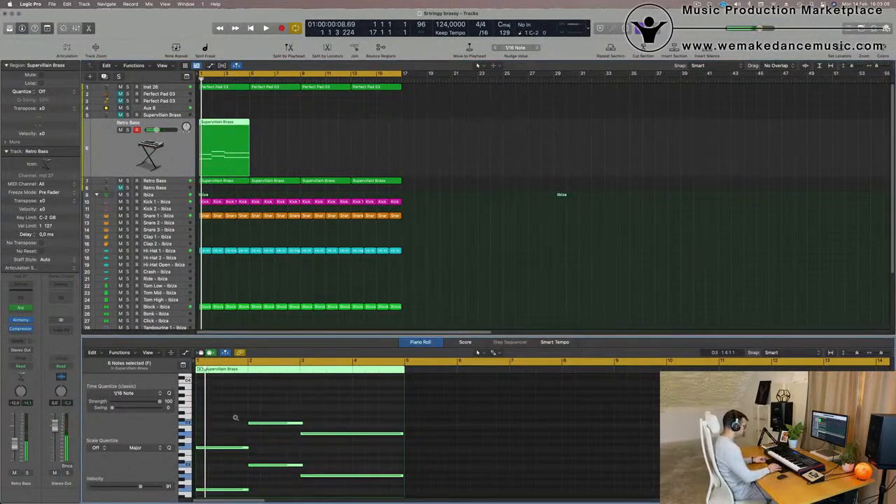
{"action": "key", "text": "alt+shift+Up"}
{"action": "left_click", "coordinate": [168, 164]}
{"action": "key", "text": "Return"}
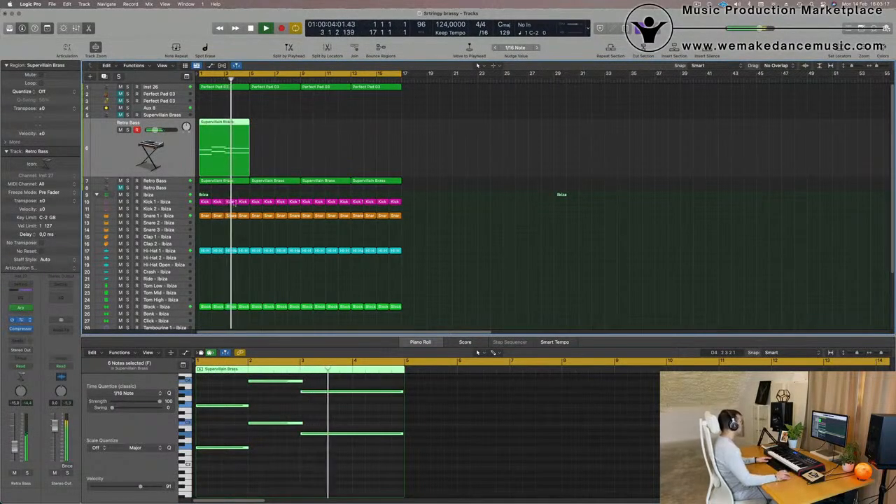
{"action": "key", "text": "space"}
Repeat the track 6 Supervillain Brass region three times to fill the loop through bar 16
{"action": "left_click_drag", "start_coordinate": [336, 98], "coordinate": [500, 99]}
{"action": "left_click_drag", "start_coordinate": [346, 130], "coordinate": [212, 154]}
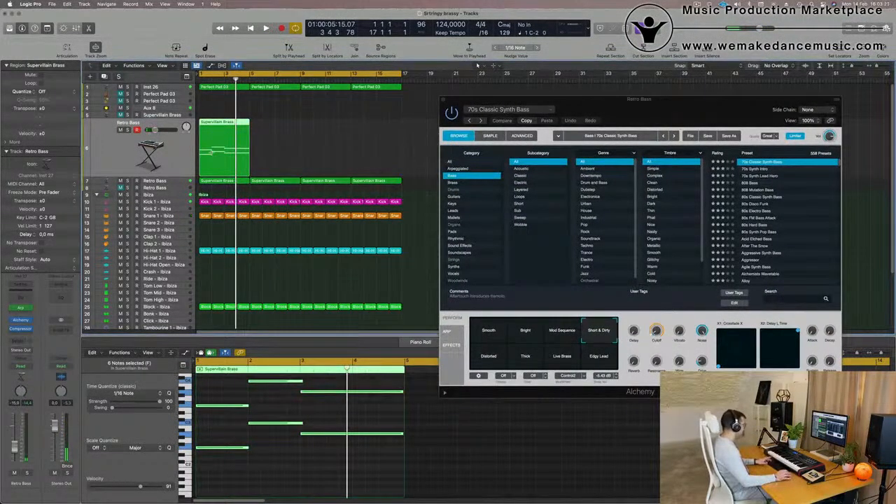
{"action": "key", "text": "super+r"}
{"action": "key", "text": "super+r"}
{"action": "key", "text": "super+r"}
Play the arrangement from the beginning with the track 6 Alchemy synth window kept clear of the regions
{"action": "left_click_drag", "start_coordinate": [649, 108], "coordinate": [707, 61]}
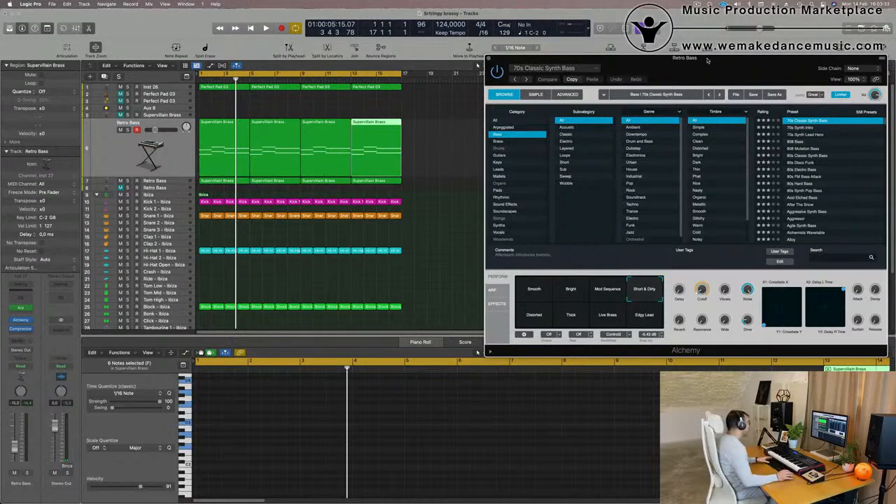
{"action": "key", "text": "Return"}
{"action": "key", "text": "space"}
{"action": "left_click_drag", "start_coordinate": [728, 65], "coordinate": [697, 77]}
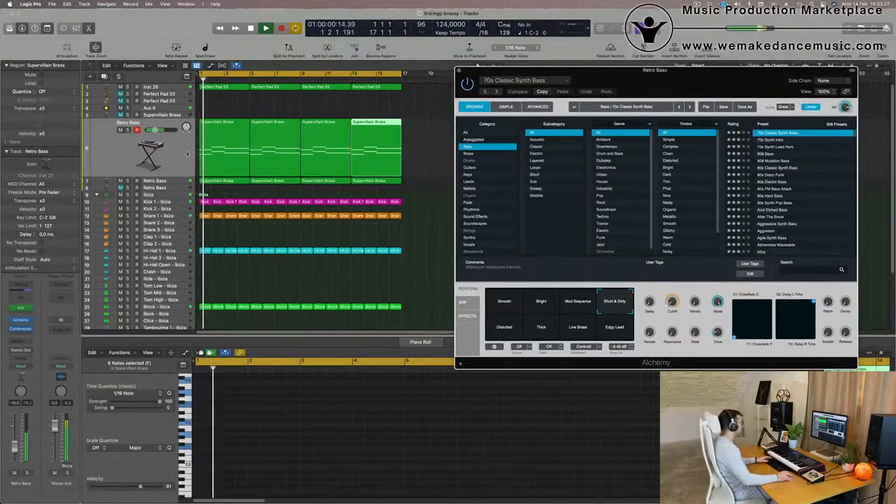
Adjust the cutoff of the track 6 Alchemy bass slightly while the loop plays from the beginning, and close its synth window
{"action": "left_click", "coordinate": [112, 162]}
{"action": "key", "text": "Return"}
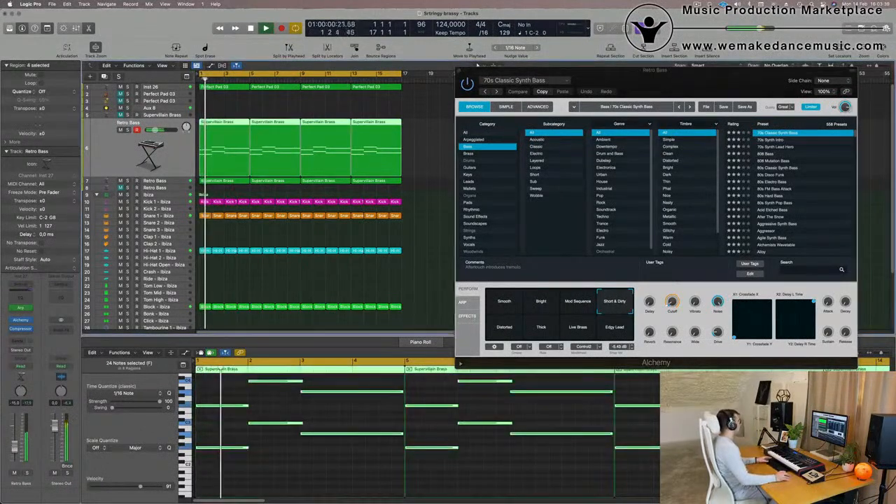
{"action": "mouse_move", "coordinate": [670, 302]}
{"action": "left_mouse_down"}
{"action": "mouse_move", "coordinate": [671, 292]}
{"action": "mouse_move", "coordinate": [672, 302]}
{"action": "left_mouse_up"}
{"action": "key", "text": "Return"}
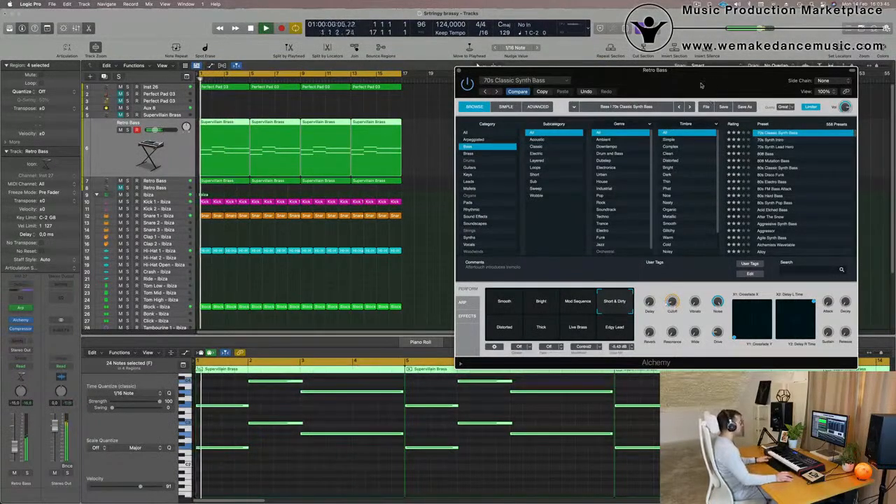
{"action": "left_click_drag", "start_coordinate": [674, 80], "coordinate": [565, 140]}
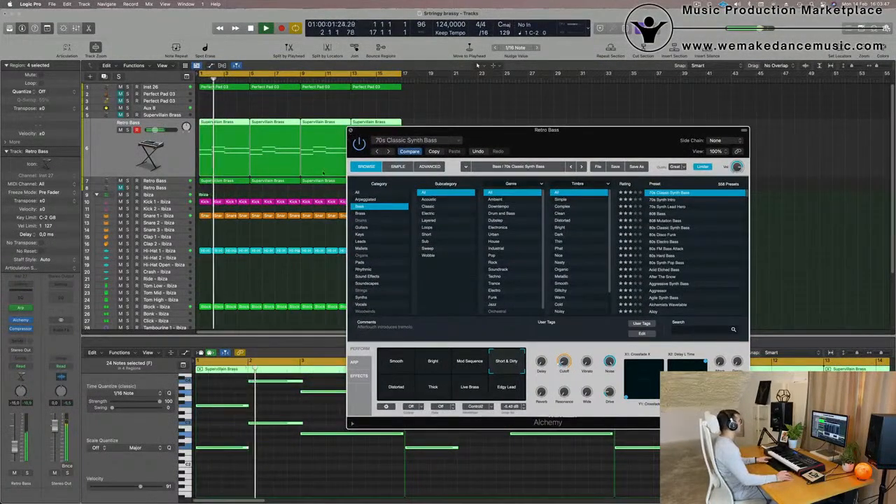
{"action": "left_click", "coordinate": [351, 130]}
{"action": "scroll", "coordinate": [494, 157], "scroll_direction": "up", "scroll_amount": 1}
{"action": "scroll", "coordinate": [494, 156], "scroll_direction": "down", "scroll_amount": 1}
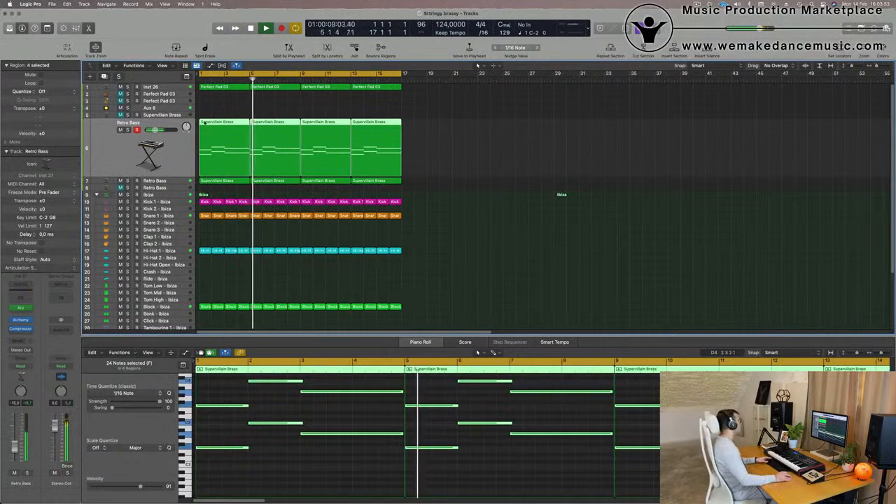
Copy the first Supervillain Brass region from track 6 to the start of the Perfect Pad 03 strings on track 2 and raise its notes one octave
{"action": "left_click", "coordinate": [235, 118]}
{"action": "left_click", "coordinate": [229, 122]}
{"action": "left_click_drag", "start_coordinate": [229, 122], "coordinate": [229, 94]}
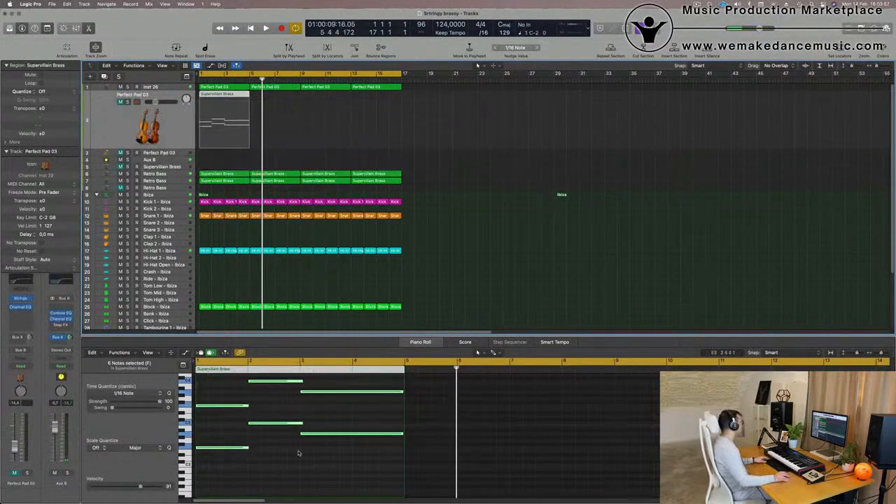
{"action": "left_click", "coordinate": [240, 413]}
{"action": "key", "text": "super+a"}
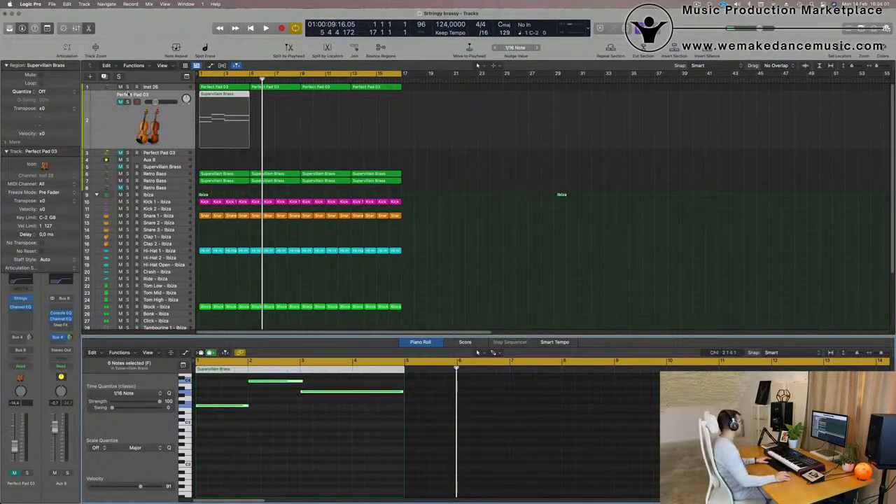
Unmute the Perfect Pad 03 strings on track 2, turn on their Bus 4 send and play the loop
{"action": "left_click", "coordinate": [120, 103]}
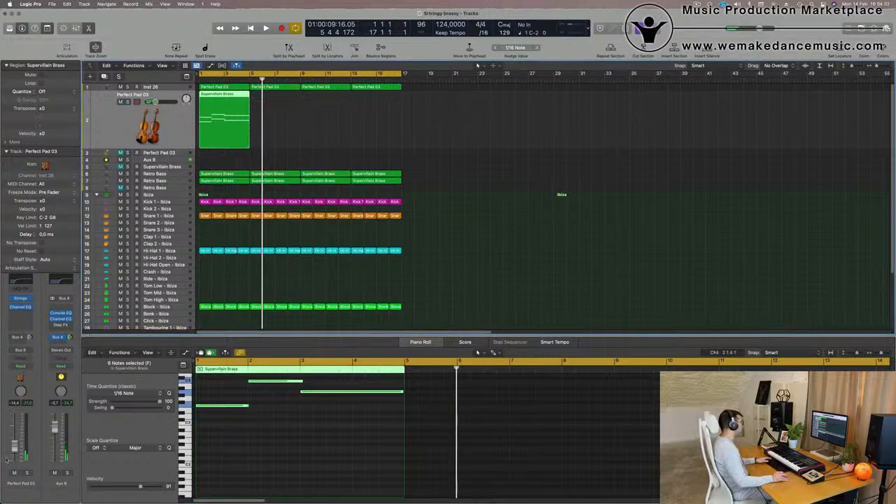
{"action": "left_click", "coordinate": [29, 336]}
{"action": "key", "text": "space"}
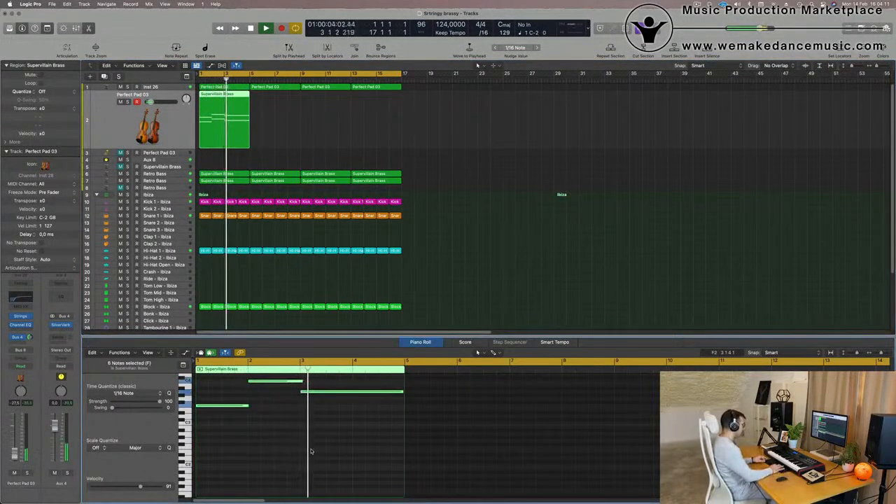
Transpose the six track 2 notes down two octaves and back up one, and play the result from the beginning
{"action": "key", "text": "alt+shift+Down"}
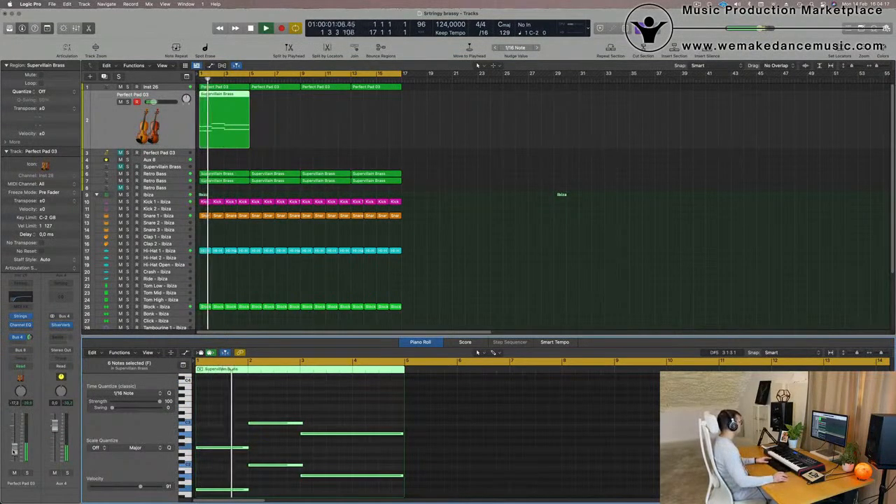
{"action": "key", "text": "alt+shift+Up"}
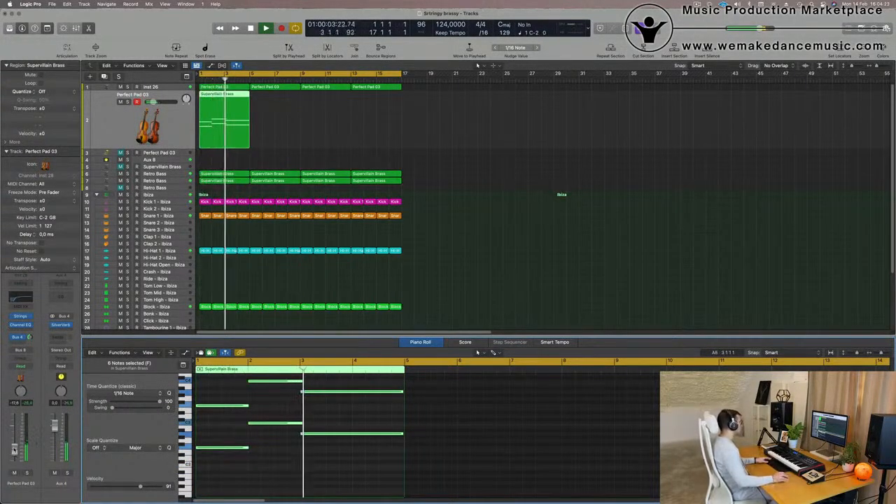
{"action": "key", "text": "Return"}
Repeat the track 2 Supervillain Brass region three times to fill the loop through bar 16
{"action": "left_click_drag", "start_coordinate": [314, 126], "coordinate": [222, 134]}
{"action": "key", "text": "super+r"}
{"action": "key", "text": "super+r"}
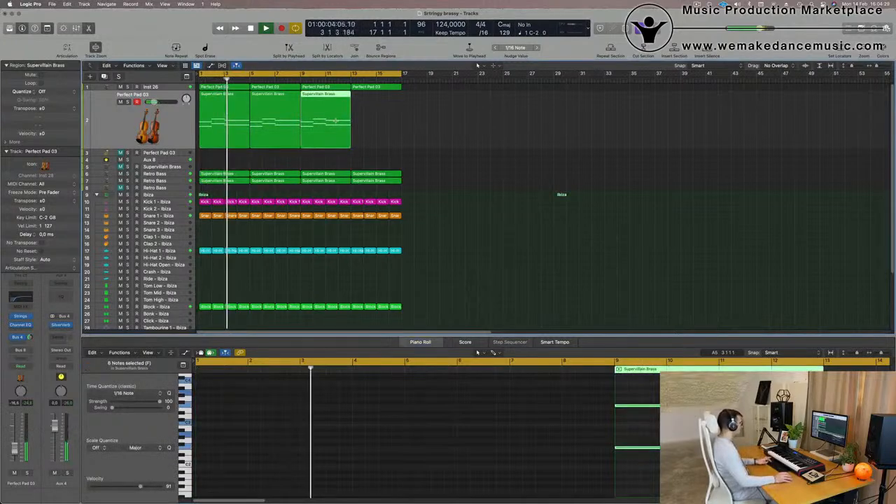
{"action": "key", "text": "super+r"}
{"action": "left_click", "coordinate": [484, 136]}
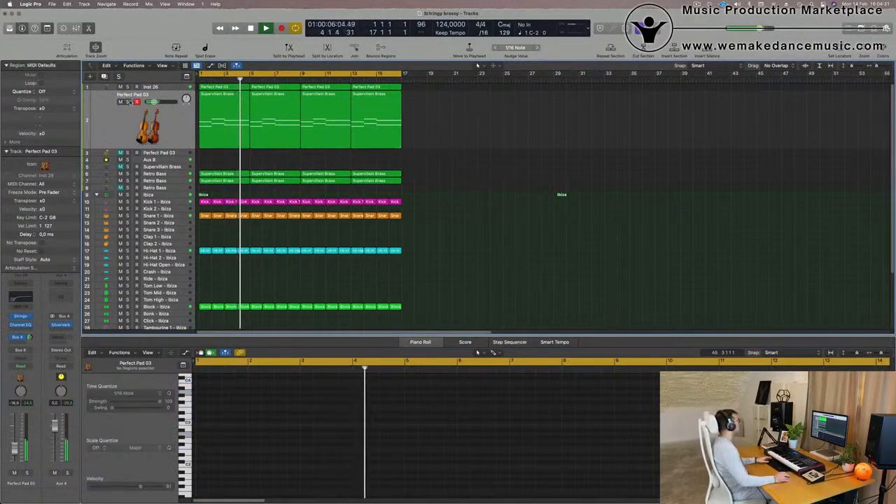
Listen to the track 2 strings regions with the rest of the loop from the beginning
{"action": "left_click", "coordinate": [110, 140]}
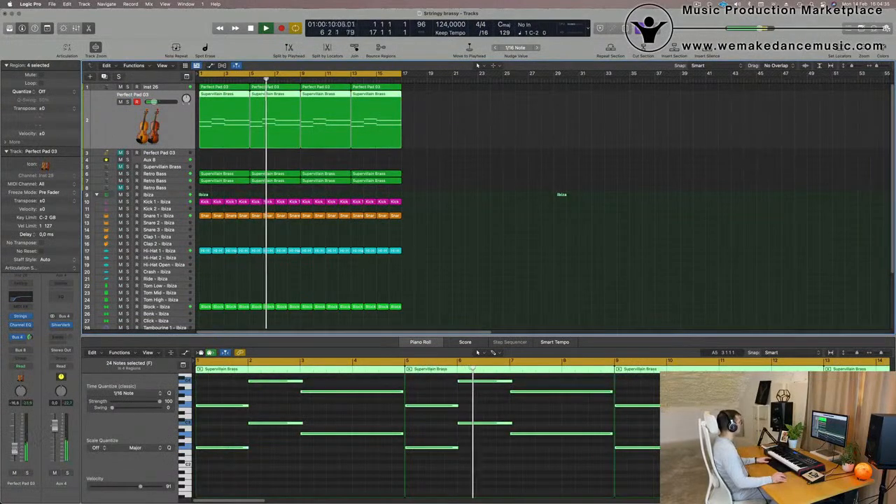
{"action": "left_click", "coordinate": [472, 120]}
{"action": "key", "text": "space"}
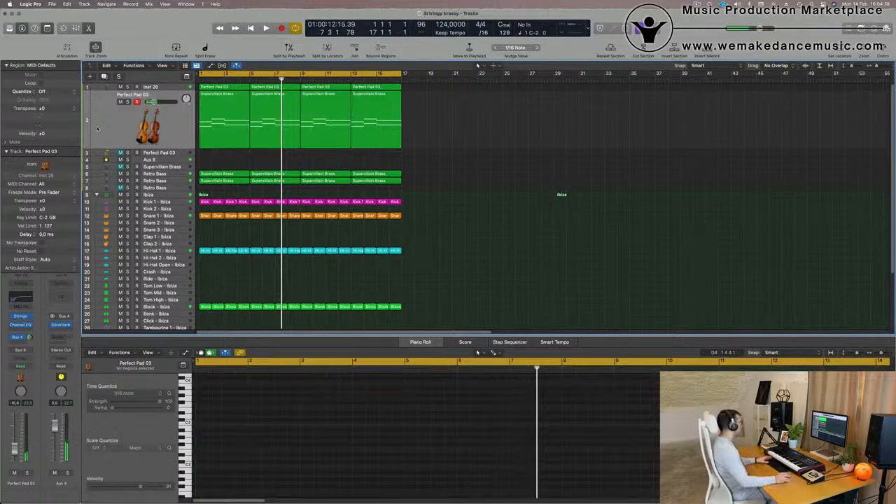
{"action": "left_click", "coordinate": [97, 129]}
{"action": "key", "text": "Return"}
{"action": "key", "text": "space"}
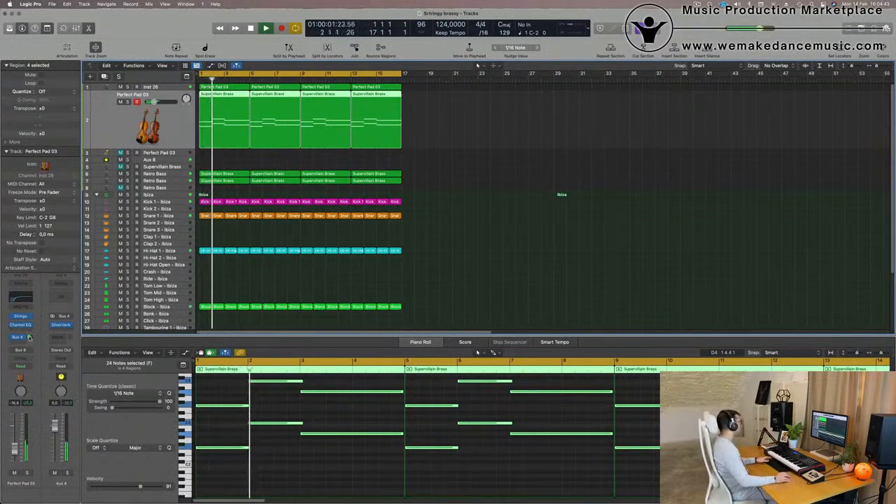
{"action": "key", "text": "Return"}
Load the Studio Violins 2 single-instrument preset in the track 2 Studio Strings and play it from the beginning
{"action": "left_click", "coordinate": [20, 317]}
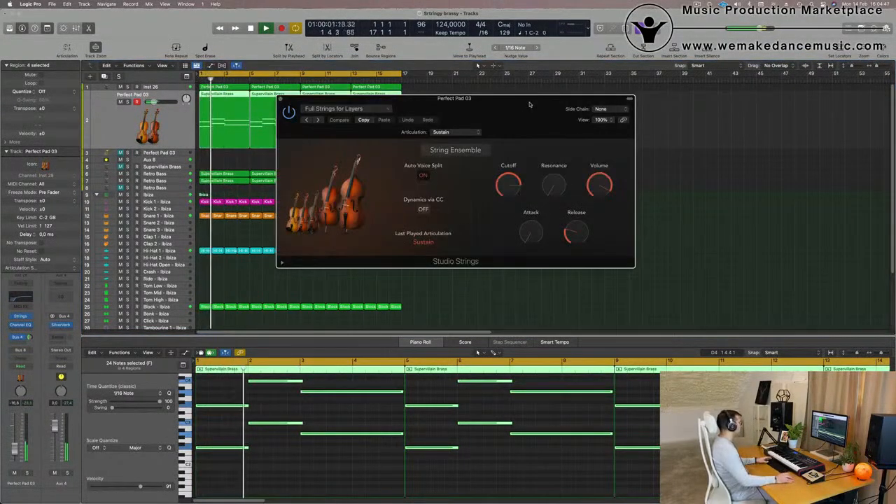
{"action": "left_click_drag", "start_coordinate": [448, 98], "coordinate": [436, 98]}
{"action": "left_click", "coordinate": [370, 108]}
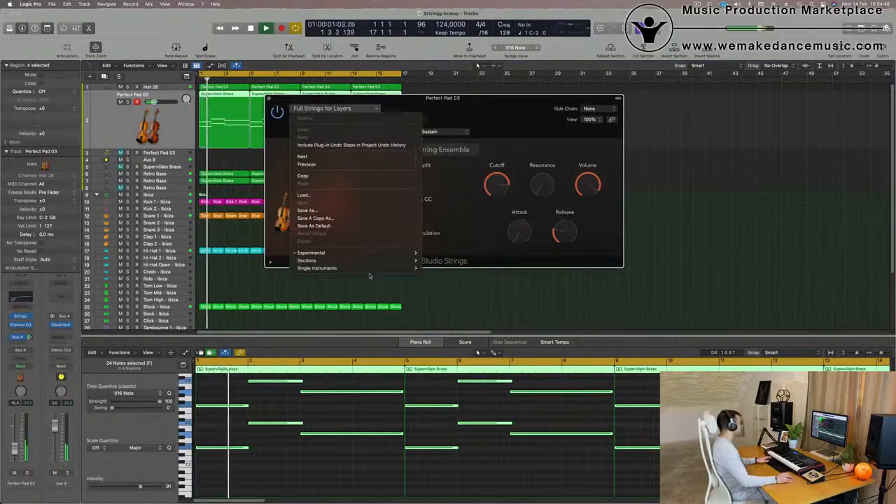
{"action": "mouse_move", "coordinate": [376, 254]}
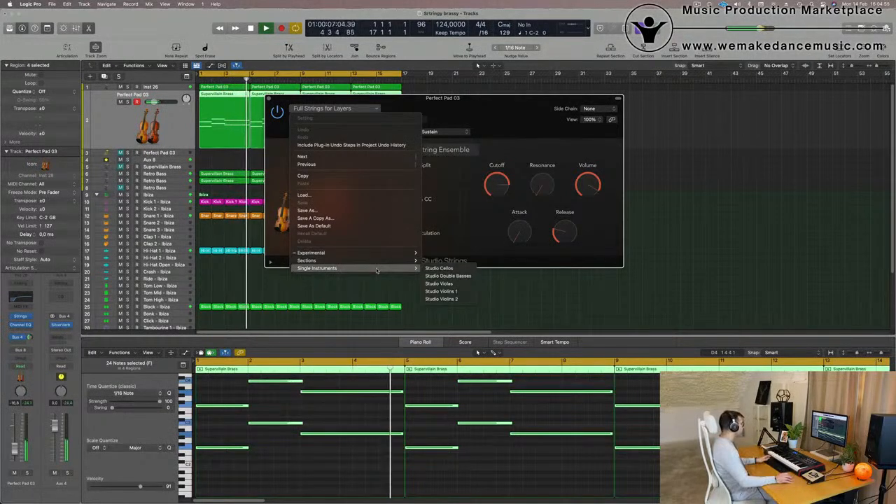
{"action": "left_click", "coordinate": [441, 299]}
{"action": "key", "text": "Return"}
{"action": "left_click_drag", "start_coordinate": [476, 92], "coordinate": [538, 123]}
{"action": "key", "text": "space"}
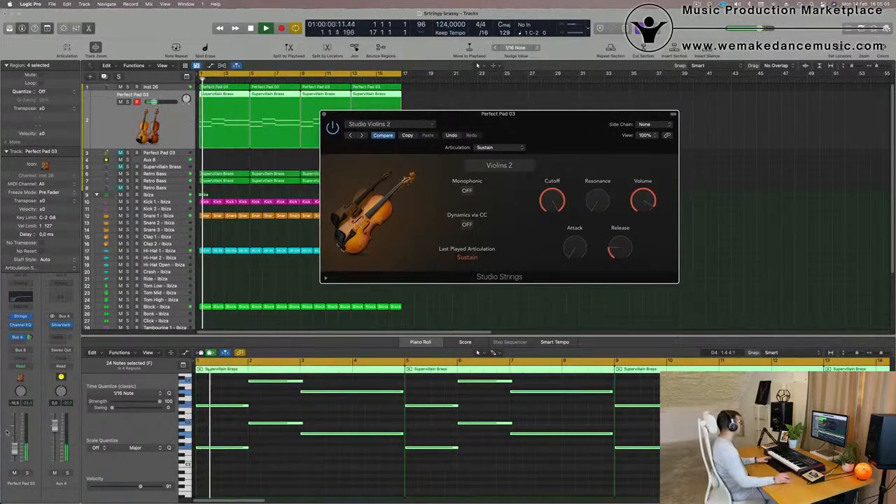
Raise the track 2 violins' volume slightly during playback, keeping the Studio Strings window clear of the first regions
{"action": "left_click_drag", "start_coordinate": [154, 102], "coordinate": [154, 102]}
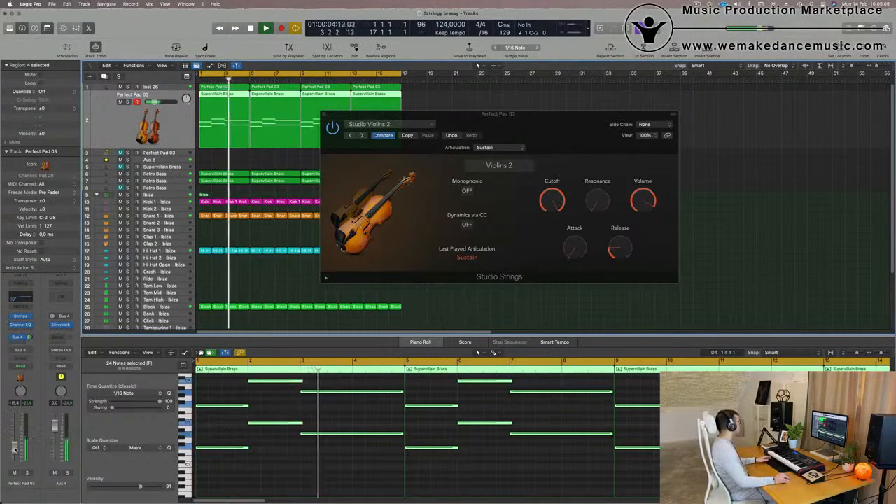
{"action": "left_click_drag", "start_coordinate": [573, 115], "coordinate": [563, 118]}
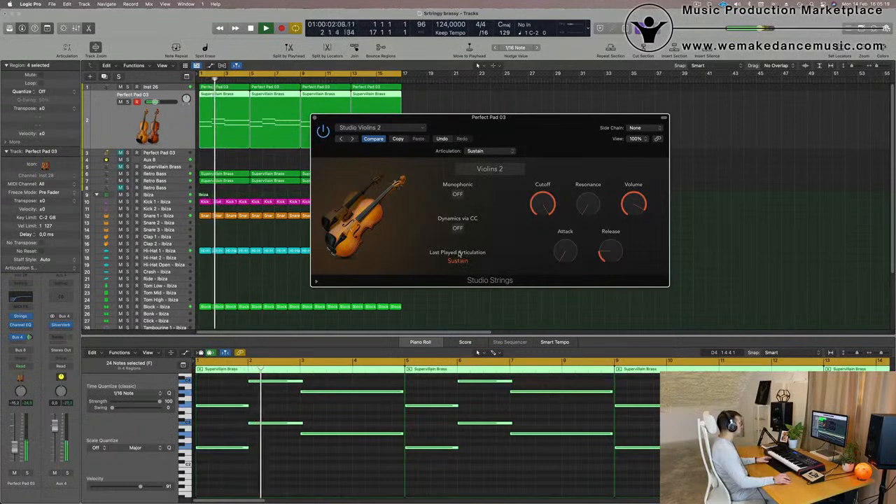
{"action": "left_click_drag", "start_coordinate": [587, 130], "coordinate": [609, 109]}
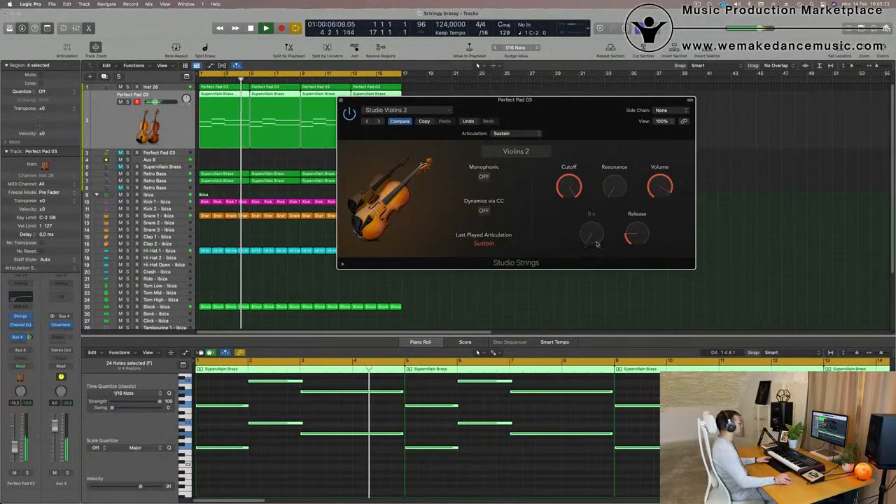
Increase the attack of the Violins 2 sound and raise its release to about 73% while listening to the loop
{"action": "left_click_drag", "start_coordinate": [597, 242], "coordinate": [646, 159]}
{"action": "key", "text": "space"}
{"action": "key", "text": "space"}
{"action": "key", "text": "space"}
{"action": "key", "text": "space"}
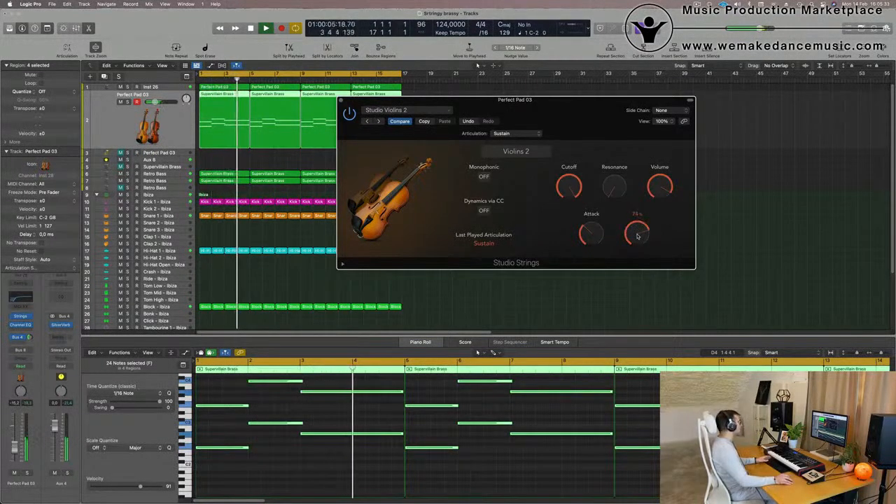
Reduce the attack of the Violins 2 sound while the loop plays
{"action": "left_click_drag", "start_coordinate": [584, 108], "coordinate": [581, 112]}
{"action": "left_click", "coordinate": [147, 119]}
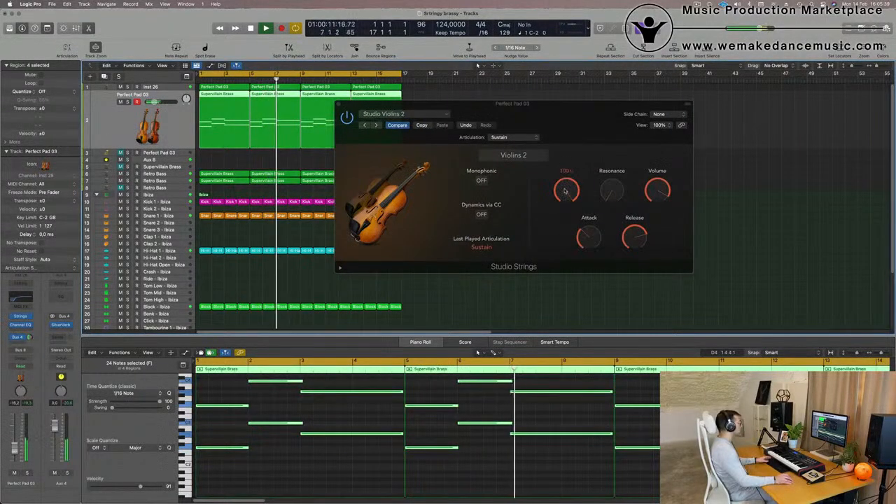
{"action": "left_click_drag", "start_coordinate": [585, 231], "coordinate": [589, 246]}
{"action": "mouse_move", "coordinate": [554, 108]}
{"action": "left_mouse_down"}
{"action": "mouse_move", "coordinate": [575, 107]}
{"action": "mouse_move", "coordinate": [566, 106]}
{"action": "left_mouse_up"}
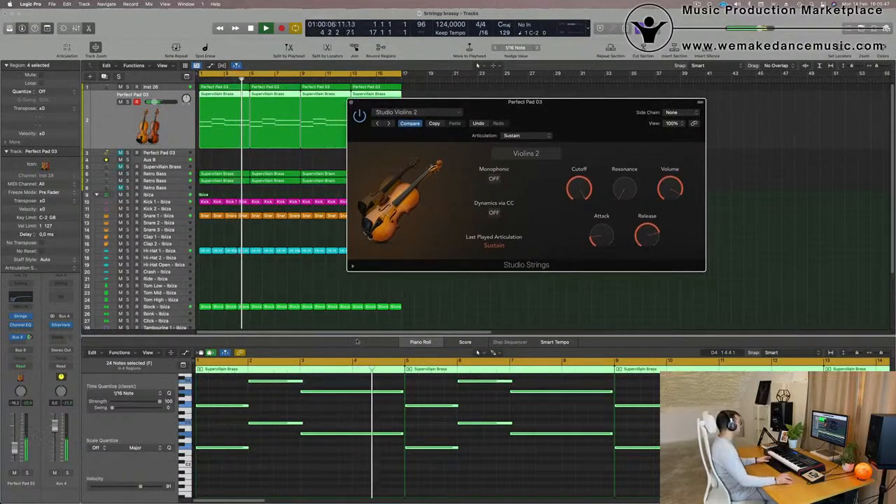
Shorten the ends of the four notes in bars 1 and 2 of the first track 2 region slightly, and close the Studio Strings window
{"action": "key", "text": "space"}
{"action": "left_click_drag", "start_coordinate": [211, 470], "coordinate": [254, 378]}
{"action": "left_click_drag", "start_coordinate": [303, 425], "coordinate": [299, 425]}
{"action": "key", "text": "space"}
{"action": "left_click_drag", "start_coordinate": [543, 112], "coordinate": [595, 139]}
{"action": "left_click", "coordinate": [379, 134]}
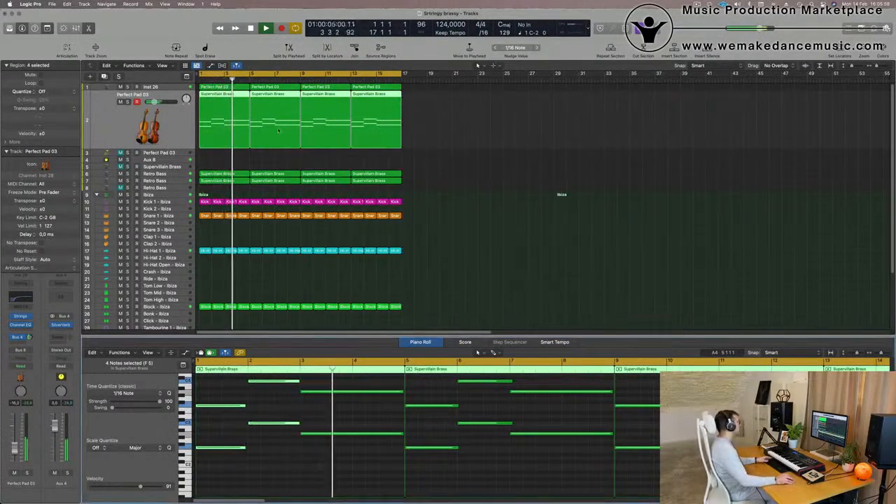
Show note velocity below the piano roll and lower the velocity of the bar 3 notes in the first track 2 region
{"action": "scroll", "coordinate": [313, 482], "scroll_direction": "up", "scroll_amount": 1}
{"action": "scroll", "coordinate": [313, 482], "scroll_direction": "down", "scroll_amount": 2}
{"action": "left_click", "coordinate": [185, 353]}
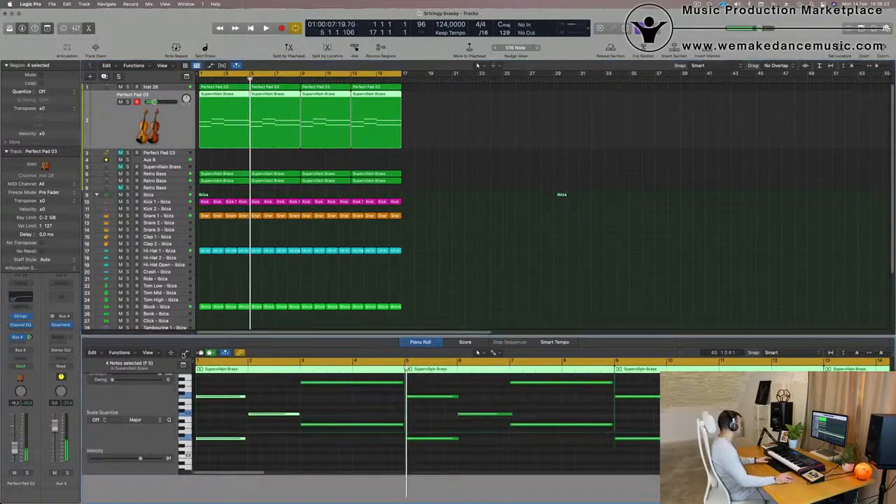
{"action": "scroll", "coordinate": [346, 468], "scroll_direction": "up", "scroll_amount": 2}
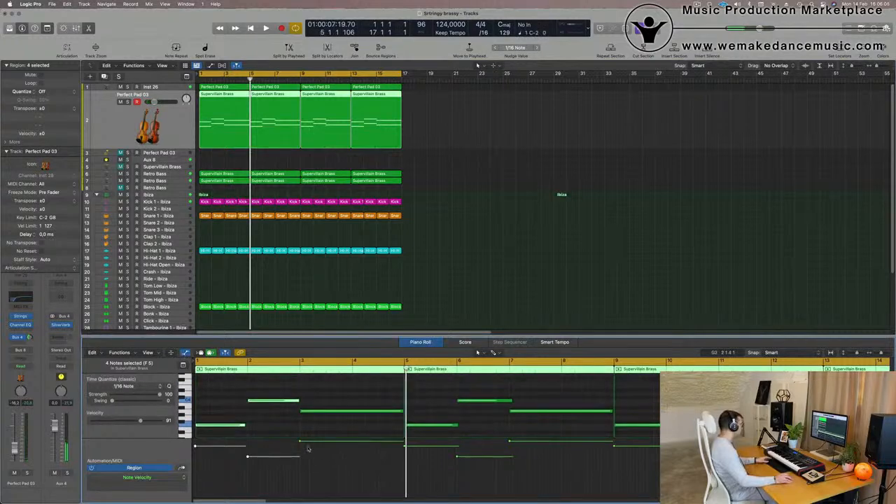
{"action": "left_click_drag", "start_coordinate": [300, 444], "coordinate": [300, 450]}
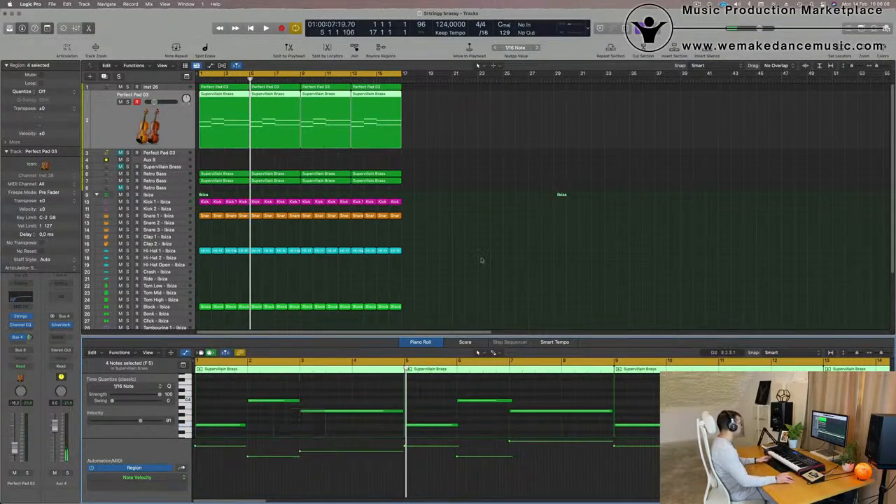
Replace the three copied track 2 regions with three repeats of the edited first region, filling the loop through bar 16
{"action": "left_click_drag", "start_coordinate": [473, 134], "coordinate": [287, 144]}
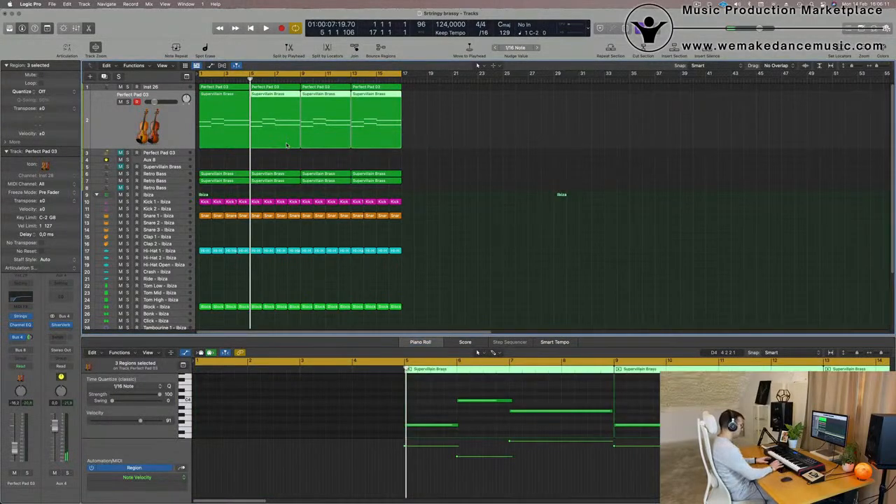
{"action": "key", "text": "Delete"}
{"action": "key", "text": "space"}
{"action": "left_click", "coordinate": [232, 116]}
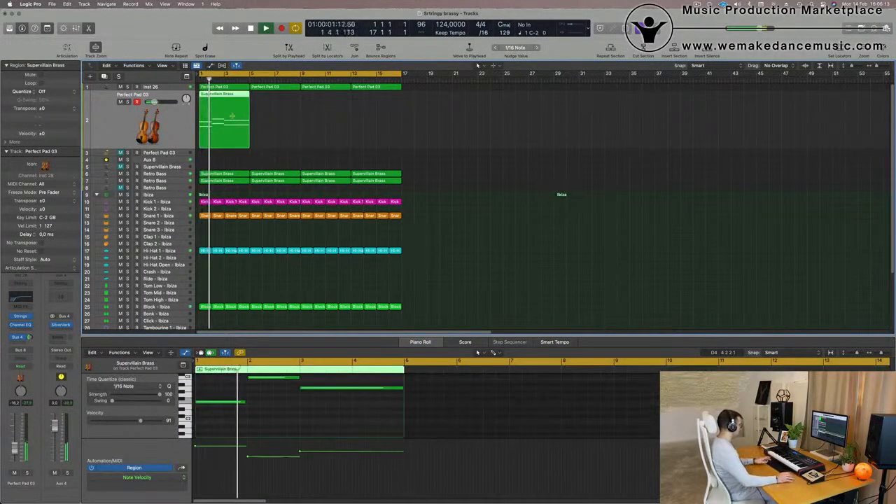
{"action": "key", "text": "super+r"}
{"action": "key", "text": "super+r"}
{"action": "key", "text": "super+r"}
{"action": "left_click", "coordinate": [440, 130]}
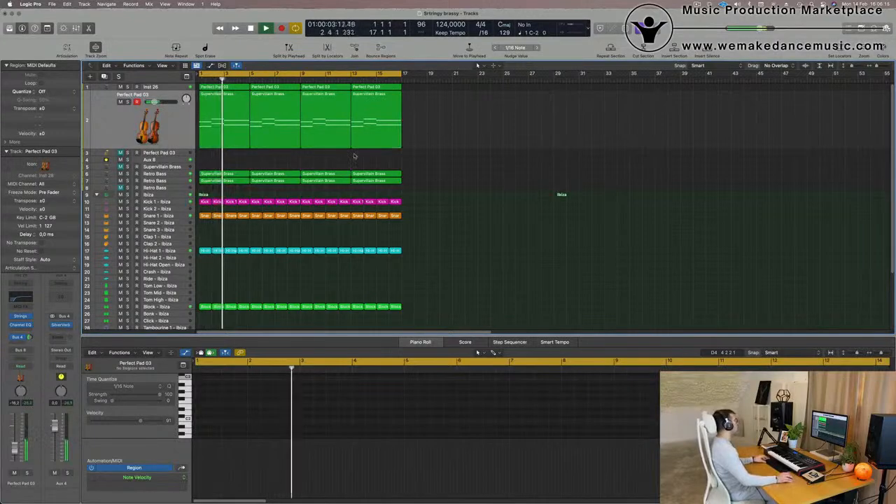
Listen to the updated strings with the arrangement zoomed out slightly, stop playback and mute track 2
{"action": "key", "text": "super+Right"}
{"action": "key", "text": "super+Right"}
{"action": "key", "text": "super+Left"}
{"action": "key", "text": "super+Left"}
{"action": "key", "text": "super+Left"}
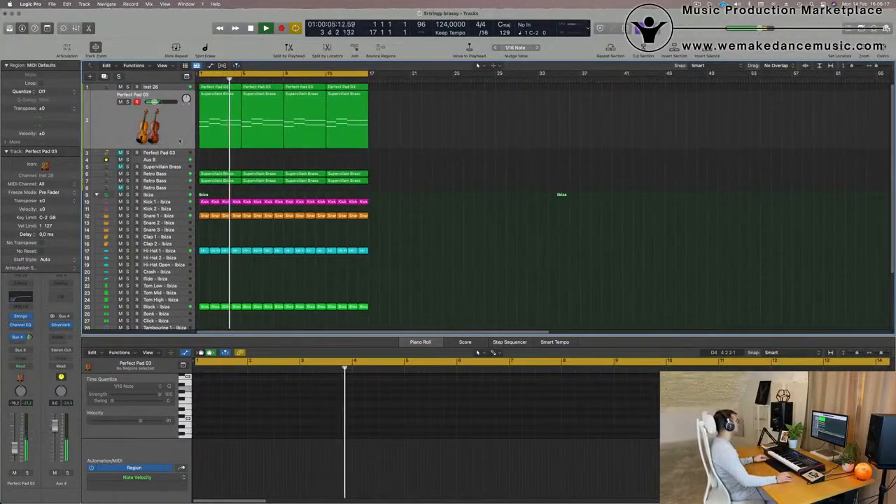
{"action": "left_click", "coordinate": [172, 88]}
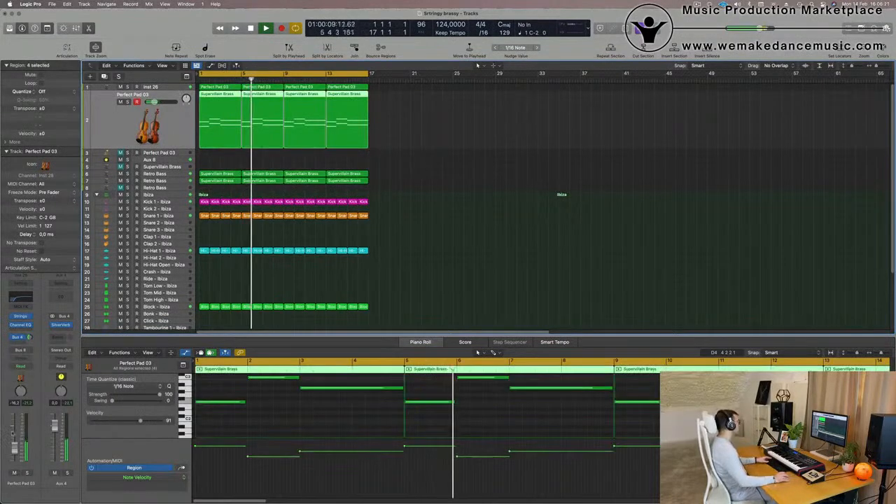
{"action": "key", "text": "space"}
{"action": "left_click", "coordinate": [14, 473]}
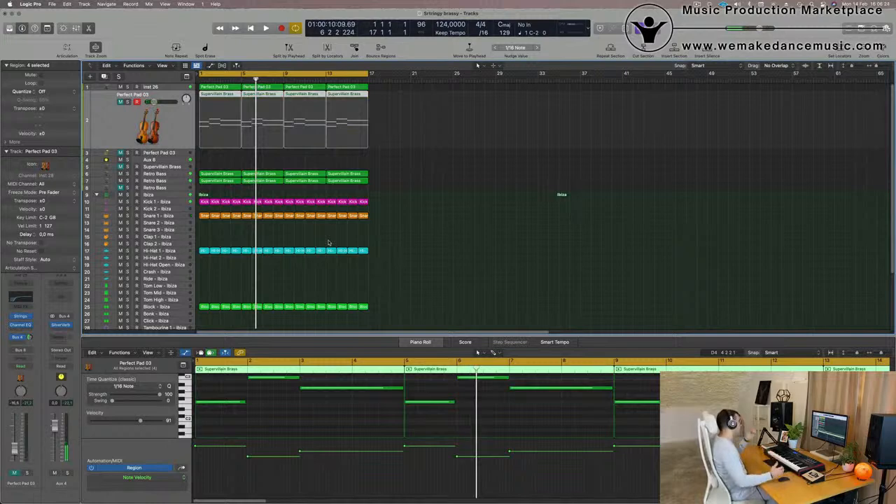
Open the synth on the first Retro Bass track, adjust its filter cutoff during playback and raise the track's volume to about -11.8 dB
{"action": "key", "text": "space"}
{"action": "key", "text": "space"}
{"action": "key", "text": "space"}
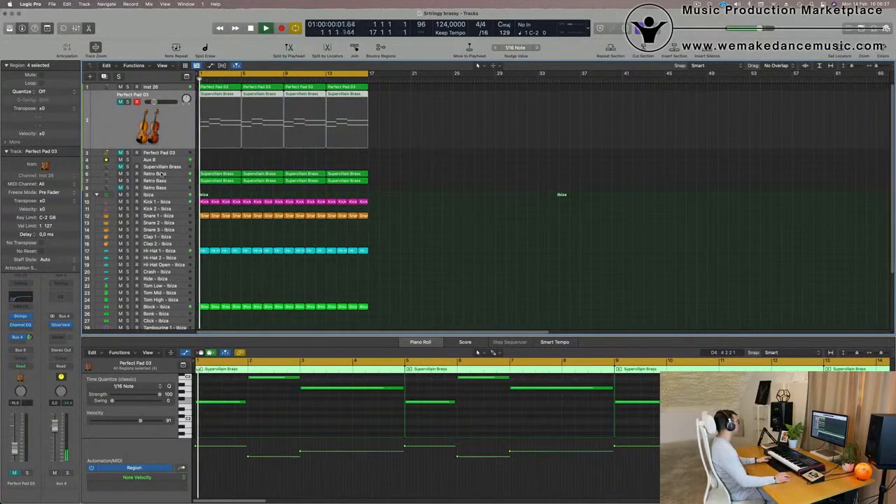
{"action": "left_click", "coordinate": [158, 173]}
{"action": "key", "text": "space"}
{"action": "key", "text": "space"}
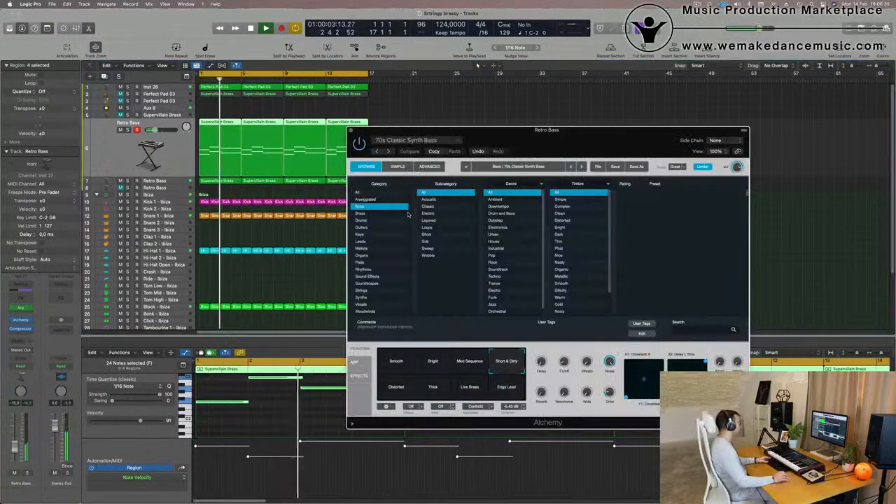
{"action": "left_click_drag", "start_coordinate": [598, 135], "coordinate": [583, 102]}
{"action": "key", "text": "space"}
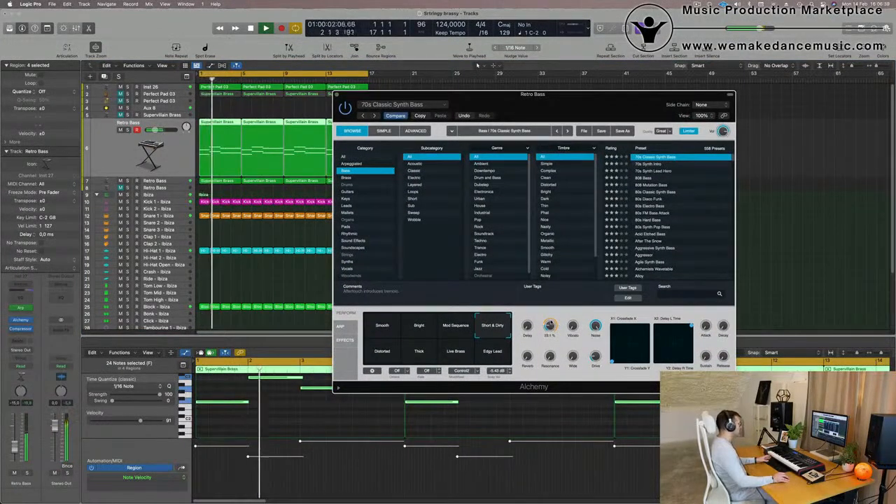
{"action": "key", "text": "space"}
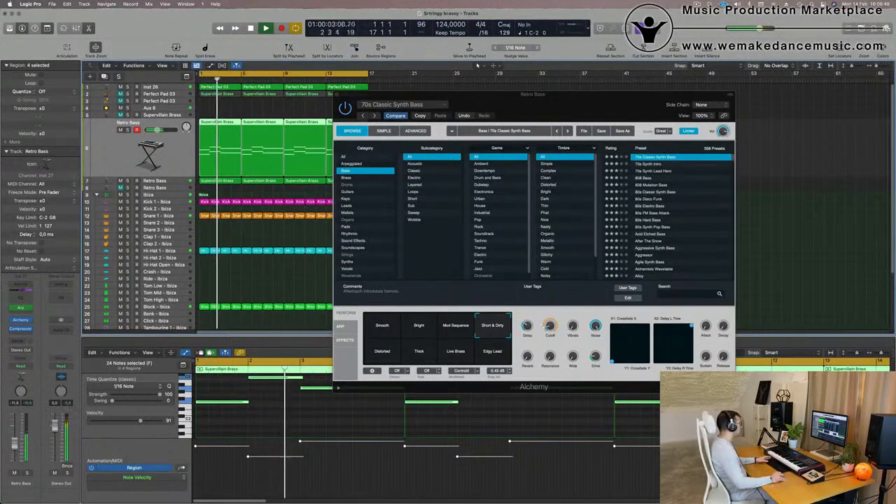
Audition the Retro Bass performance snapshots from Mod Sequence to Edgy Lead, settle on Short & Dirty and close the synth window
{"action": "left_click", "coordinate": [419, 116]}
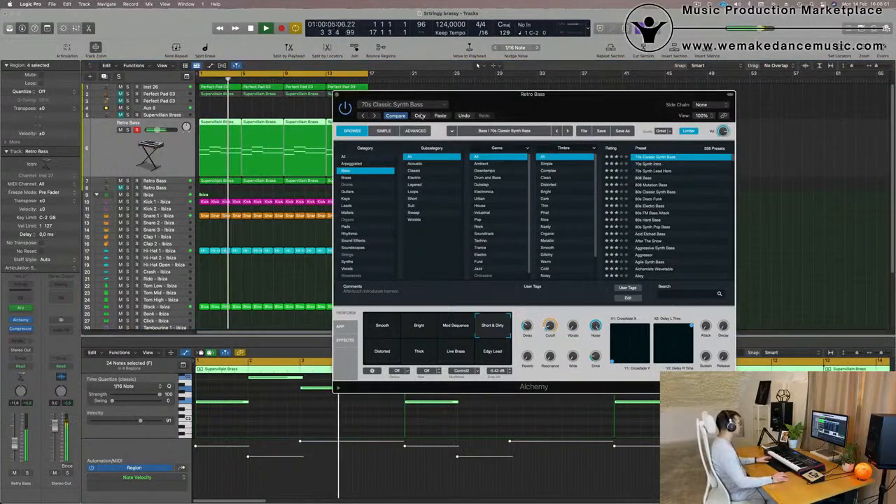
{"action": "left_click", "coordinate": [455, 325]}
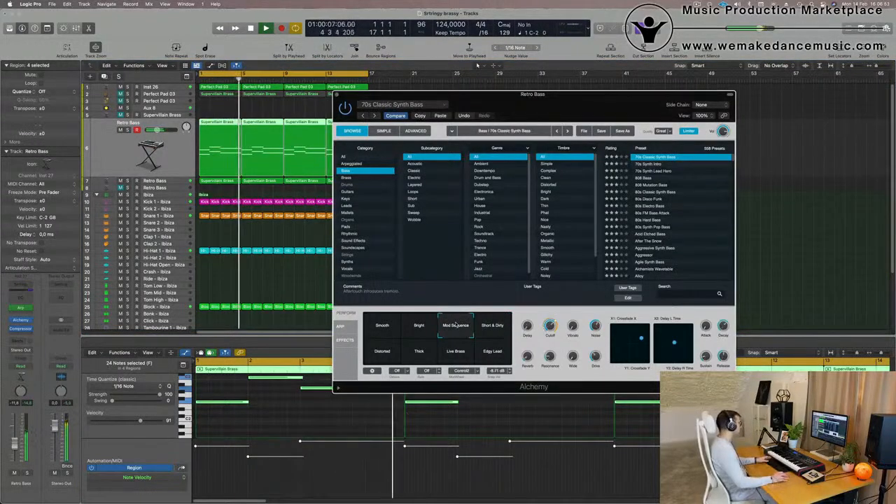
{"action": "left_click", "coordinate": [382, 329]}
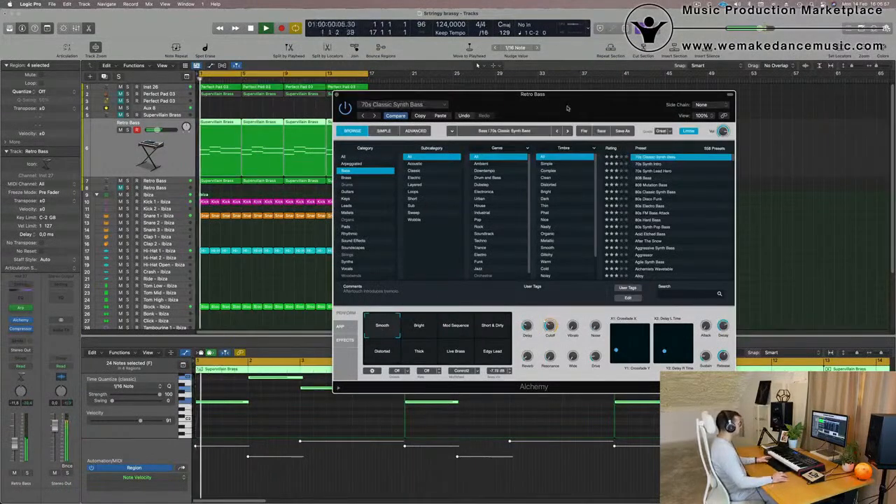
{"action": "left_click_drag", "start_coordinate": [568, 106], "coordinate": [511, 77]}
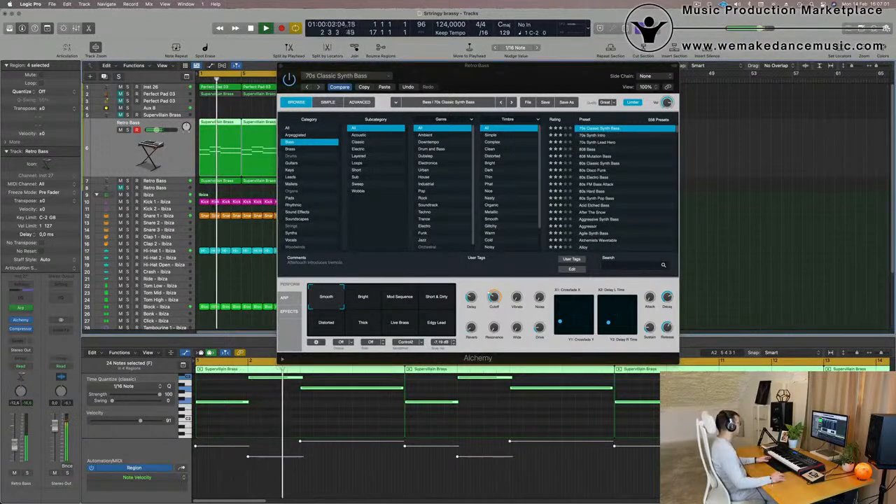
{"action": "left_click", "coordinate": [329, 322]}
{"action": "left_click", "coordinate": [357, 324]}
{"action": "left_click", "coordinate": [399, 323]}
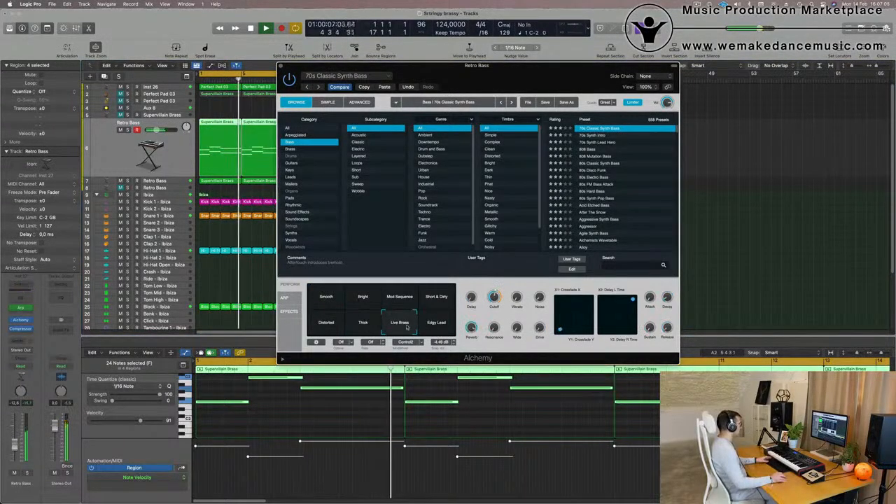
{"action": "left_click", "coordinate": [436, 323]}
{"action": "left_click", "coordinate": [436, 298]}
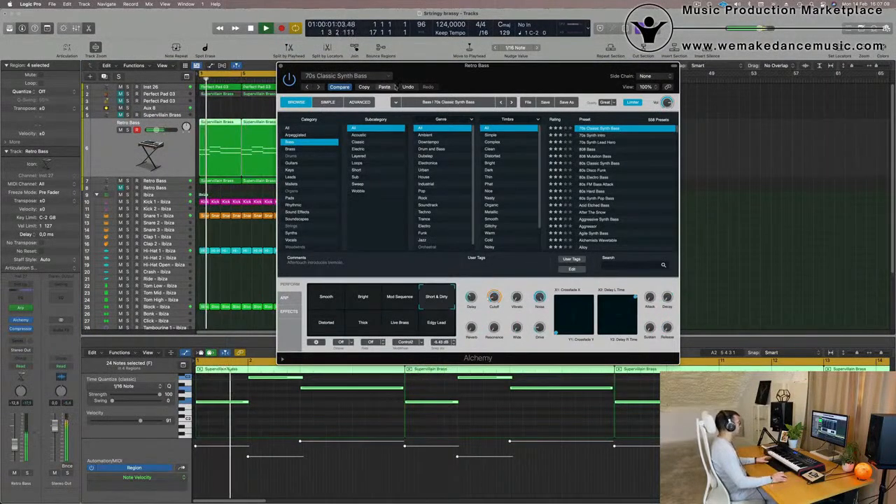
{"action": "left_click_drag", "start_coordinate": [539, 81], "coordinate": [567, 135]}
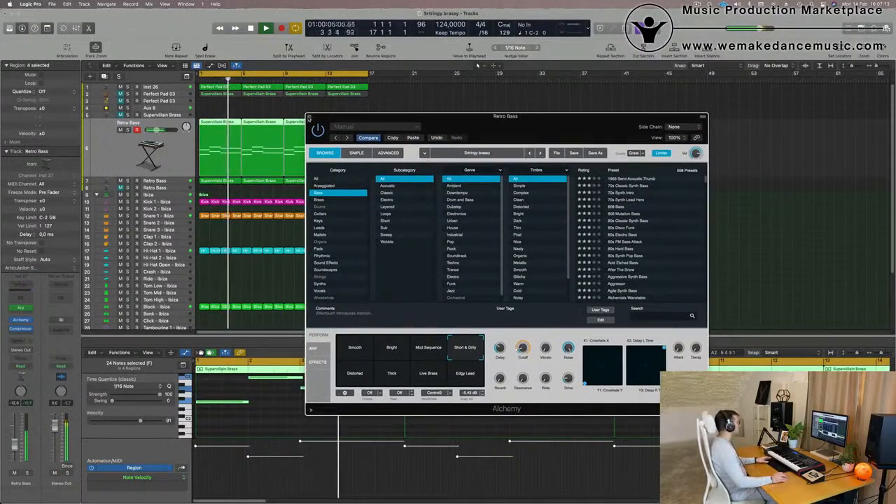
{"action": "left_click", "coordinate": [310, 118]}
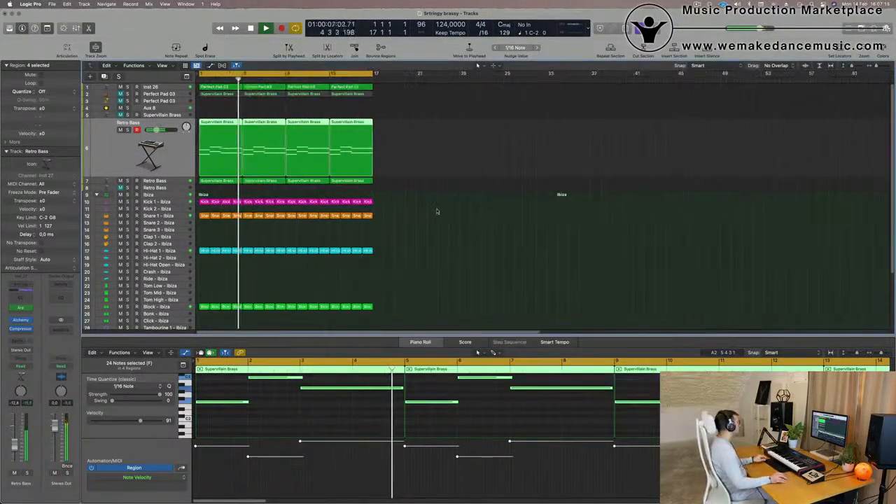
Select the Supervillain Brass track and listen to the loop with the full arrangement in view
{"action": "scroll", "coordinate": [449, 210], "scroll_direction": "down", "scroll_amount": 5}
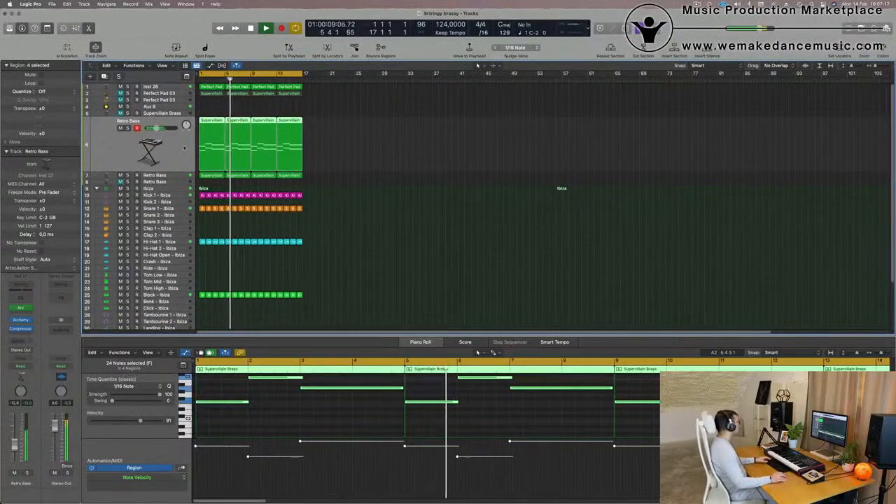
{"action": "left_click", "coordinate": [101, 114]}
{"action": "key", "text": "space"}
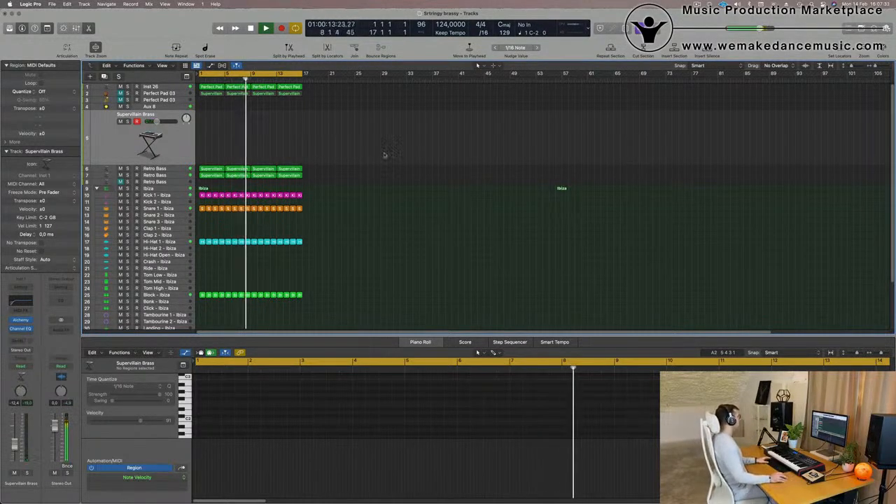
{"action": "scroll", "coordinate": [303, 132], "scroll_direction": "up", "scroll_amount": 3}
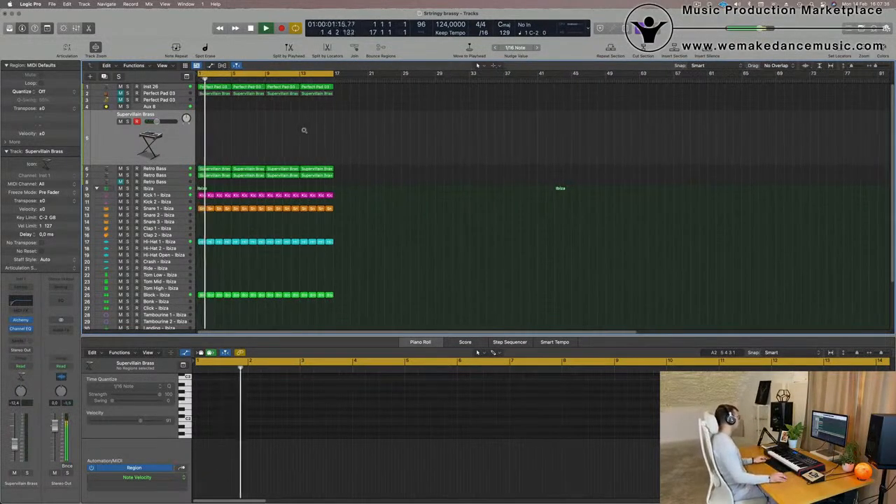
{"action": "scroll", "coordinate": [304, 131], "scroll_direction": "down", "scroll_amount": 3}
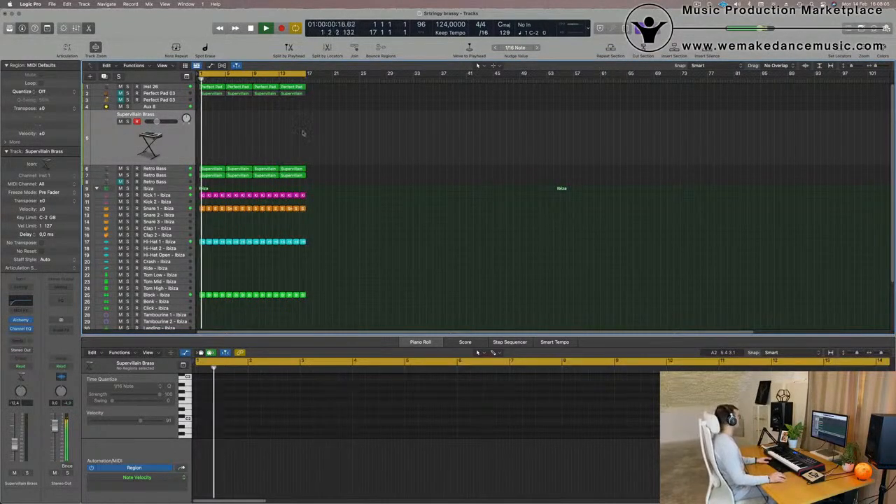
Mute the Inst 26 pad track while the loop plays
{"action": "left_click", "coordinate": [183, 89]}
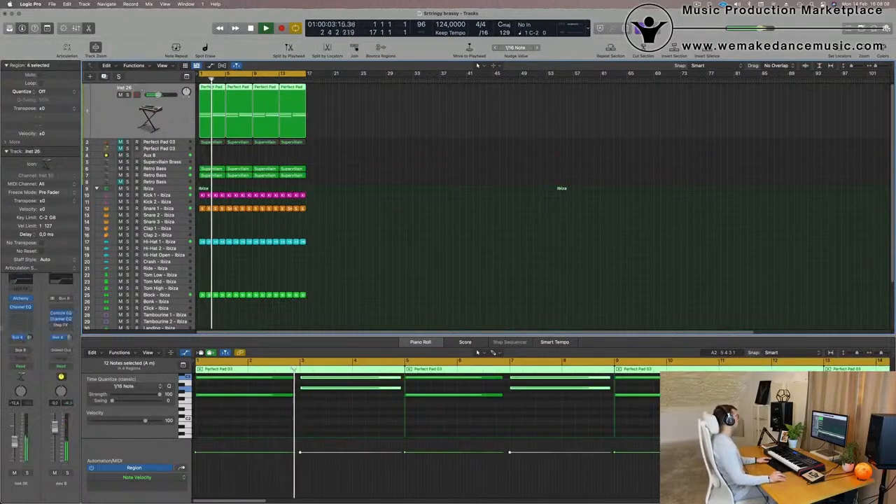
{"action": "left_click", "coordinate": [14, 473]}
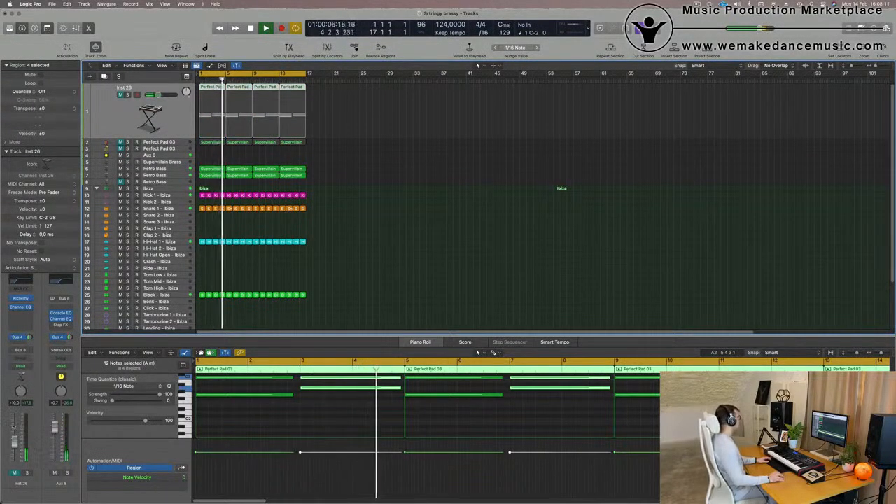
{"action": "key", "text": "super+Right"}
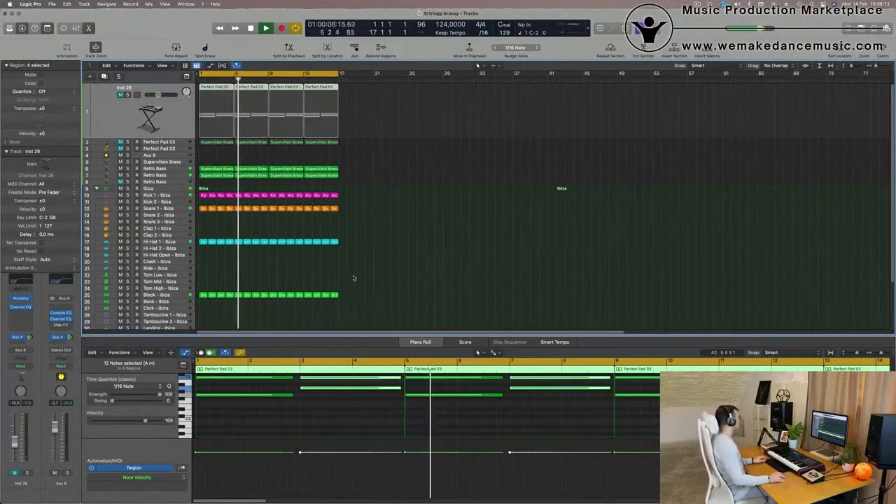
{"action": "key", "text": "super+Right"}
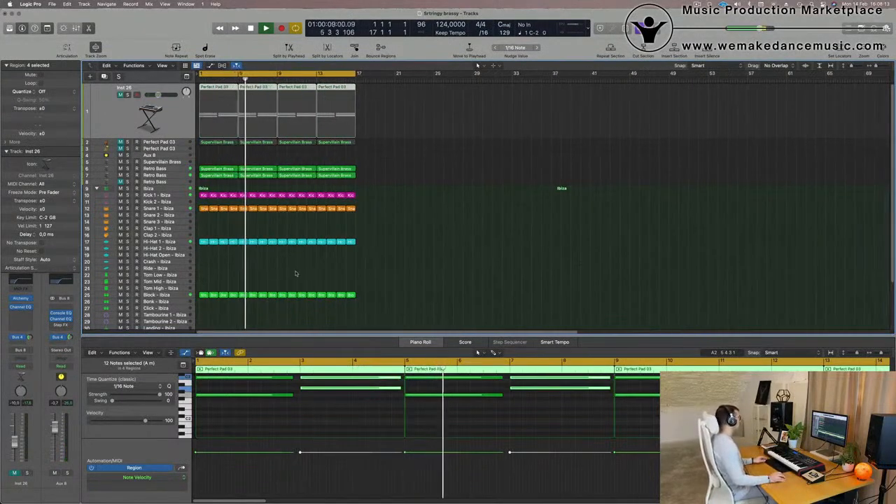
Copy the bar 1 region of the Hi-Hat 1 track to the start of the Hi-Hat Open track
{"action": "left_click", "coordinate": [203, 243]}
{"action": "left_click_drag", "start_coordinate": [203, 243], "coordinate": [204, 255]}
{"action": "key", "text": "Return"}
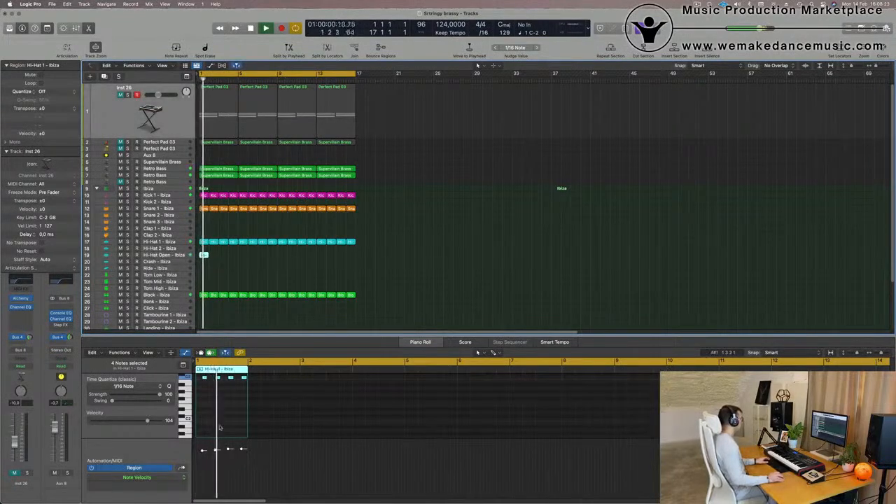
{"action": "key", "text": "space"}
Repeat the Hi-Hat Open region bar by bar to fill the loop through bar 16
{"action": "key", "text": "super+r"}
{"action": "key", "text": "super+r"}
{"action": "key", "text": "super+r"}
{"action": "key", "text": "super+r"}
{"action": "key", "text": "super+r"}
{"action": "key", "text": "super+r"}
{"action": "key", "text": "super+r"}
{"action": "key", "text": "super+r"}
{"action": "key", "text": "super+r"}
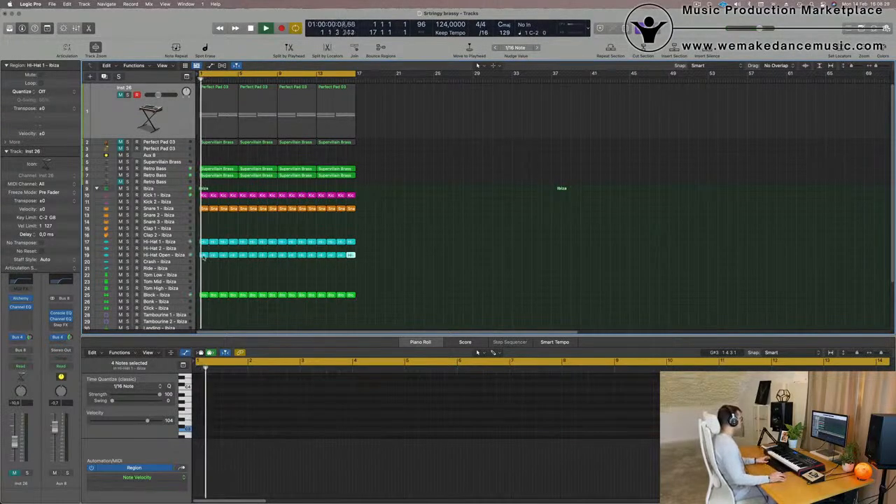
Select the Hi-Hat Open track and lower its volume to about -17 dB during playback
{"action": "left_click", "coordinate": [193, 257]}
{"action": "key", "text": "space"}
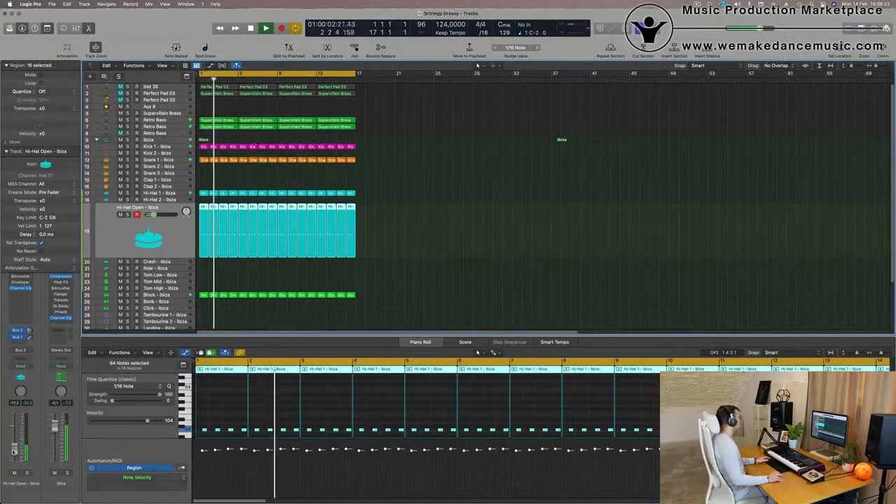
{"action": "scroll", "coordinate": [520, 246], "scroll_direction": "down", "scroll_amount": 2}
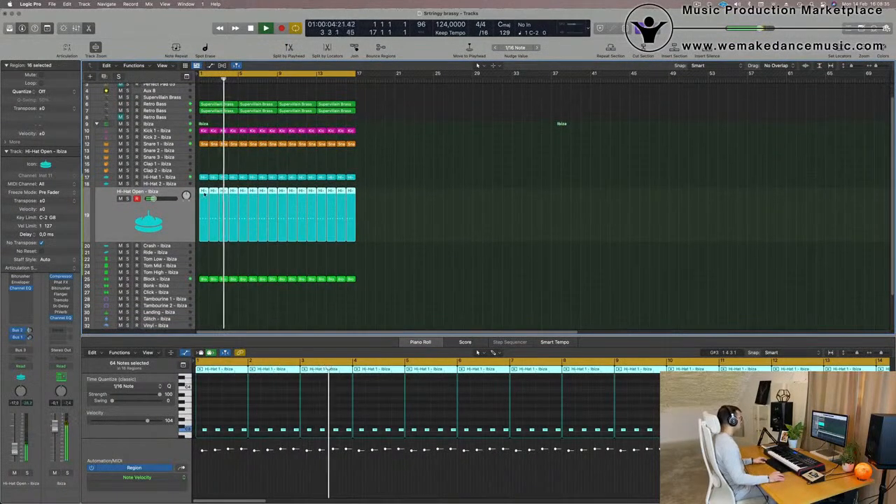
Copy the bar 1 Hi-Hat Open region to the Tom Low track and transpose its notes down
{"action": "left_click", "coordinate": [257, 262]}
{"action": "left_click_drag", "start_coordinate": [204, 191], "coordinate": [205, 261]}
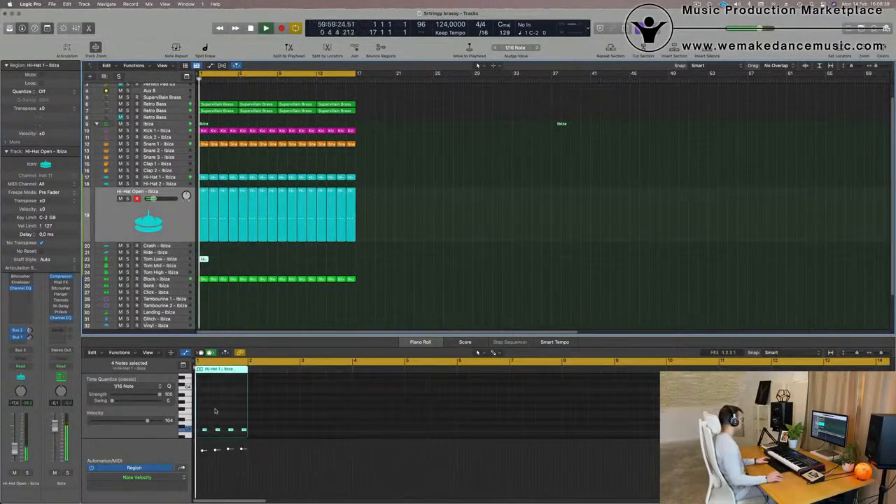
{"action": "left_click", "coordinate": [261, 420]}
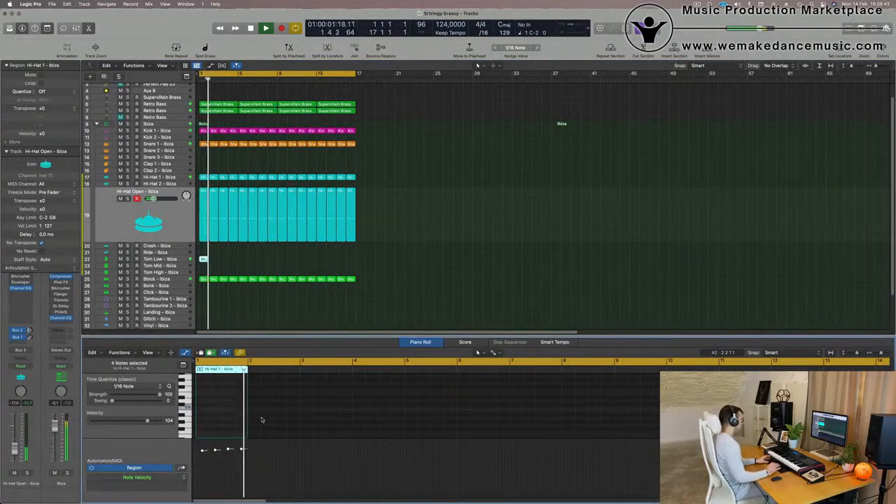
{"action": "scroll", "coordinate": [259, 268], "scroll_direction": "up", "scroll_amount": 5}
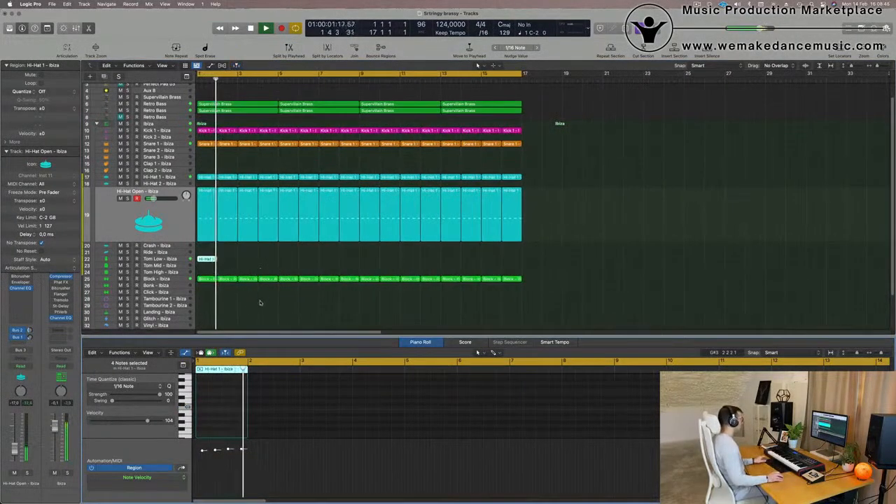
{"action": "scroll", "coordinate": [212, 406], "scroll_direction": "down", "scroll_amount": 4}
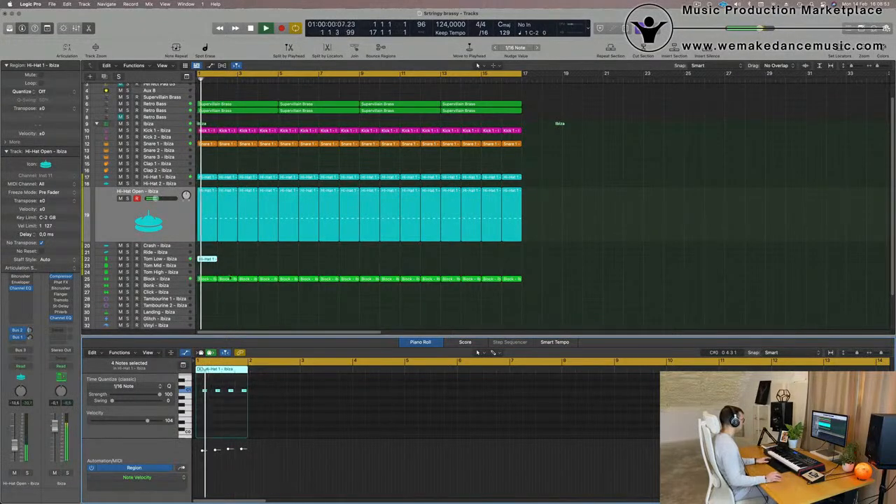
Rebalance the Hi-Hat Open track against the toms and raise the Tom Low track's volume to about -2.3 dB
{"action": "left_click", "coordinate": [180, 258]}
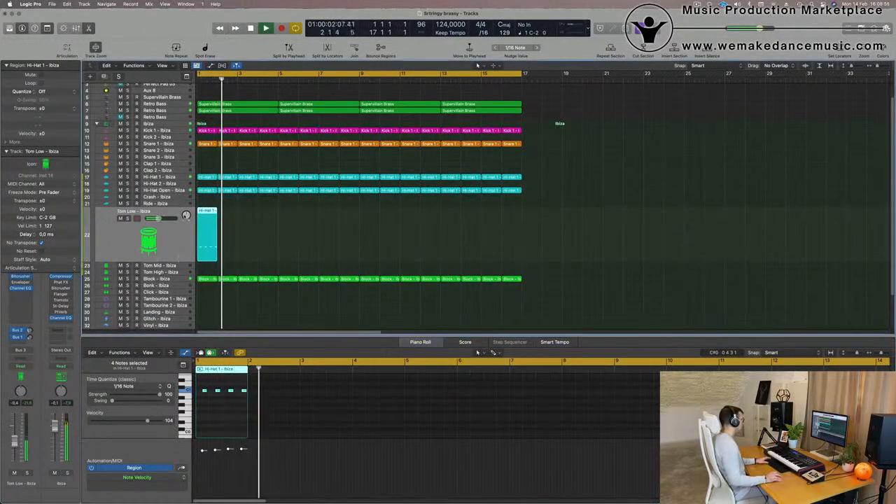
{"action": "left_click", "coordinate": [180, 191]}
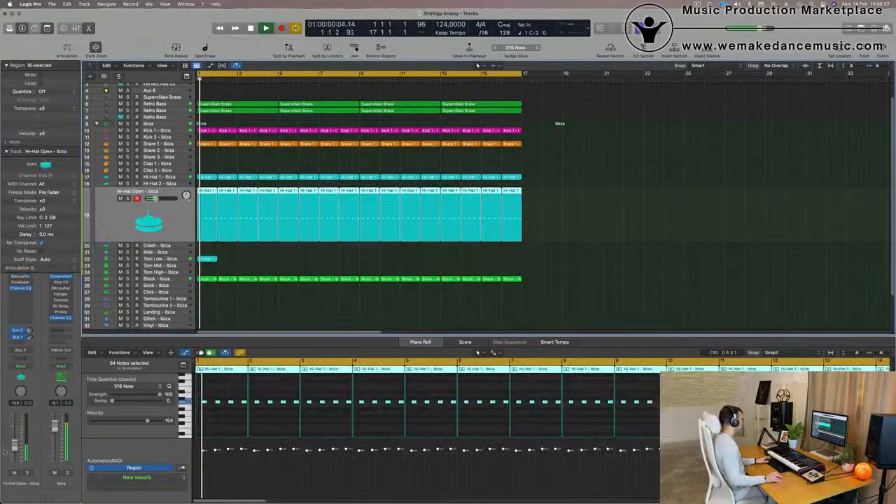
{"action": "left_click", "coordinate": [180, 260]}
{"action": "key", "text": "space"}
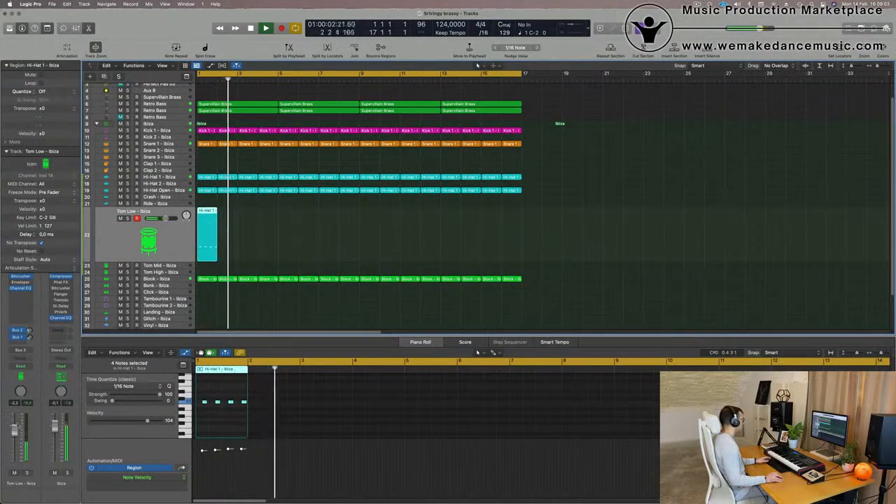
Delete the first three notes of the Tom Low region, keeping only the last one, and play it back
{"action": "key", "text": "space"}
{"action": "left_click_drag", "start_coordinate": [200, 394], "coordinate": [235, 411]}
{"action": "key", "text": "Delete"}
{"action": "key", "text": "space"}
{"action": "scroll", "coordinate": [219, 420], "scroll_direction": "up", "scroll_amount": 10}
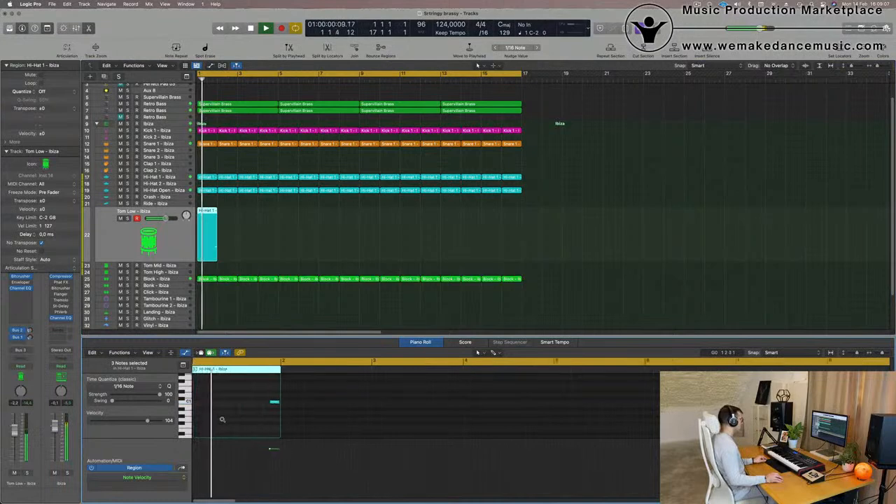
{"action": "key", "text": "space"}
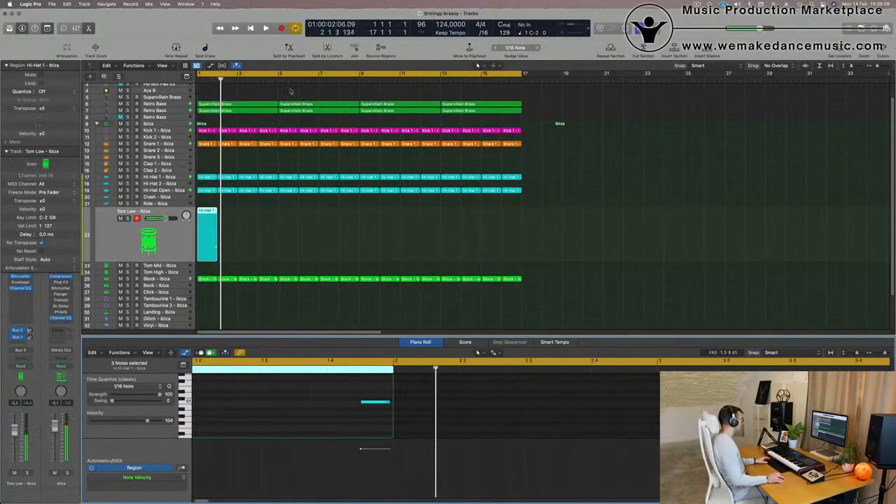
Repeat the one-bar Tom Low region 15 times to fill the loop through bar 16
{"action": "key", "text": "space"}
{"action": "left_click", "coordinate": [266, 223]}
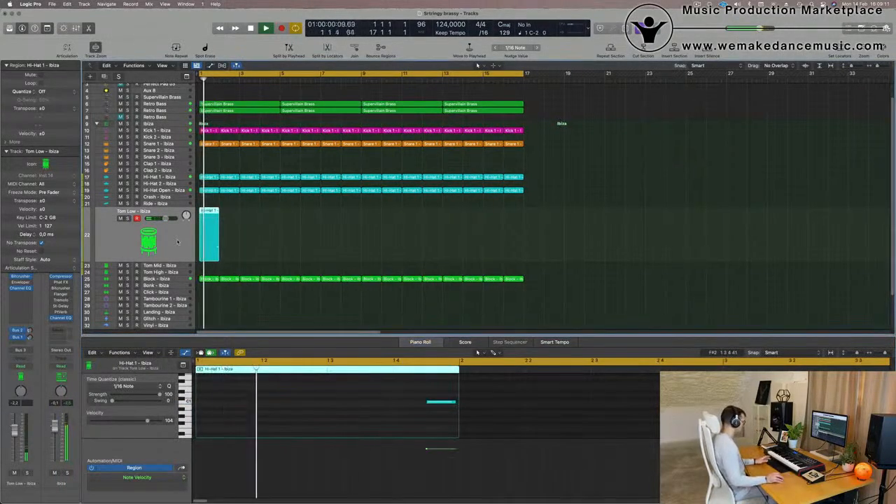
{"action": "key", "text": "super+r"}
{"action": "key", "text": "super+r"}
{"action": "key", "text": "super+r"}
{"action": "key", "text": "super+r"}
{"action": "key", "text": "super+r"}
{"action": "key", "text": "super+r"}
{"action": "key", "text": "super+r"}
{"action": "key", "text": "super+r"}
{"action": "key", "text": "super+r"}
{"action": "key", "text": "super+r"}
{"action": "key", "text": "super+r"}
{"action": "key", "text": "super+r"}
{"action": "key", "text": "super+r"}
{"action": "key", "text": "super+r"}
{"action": "key", "text": "super+r"}
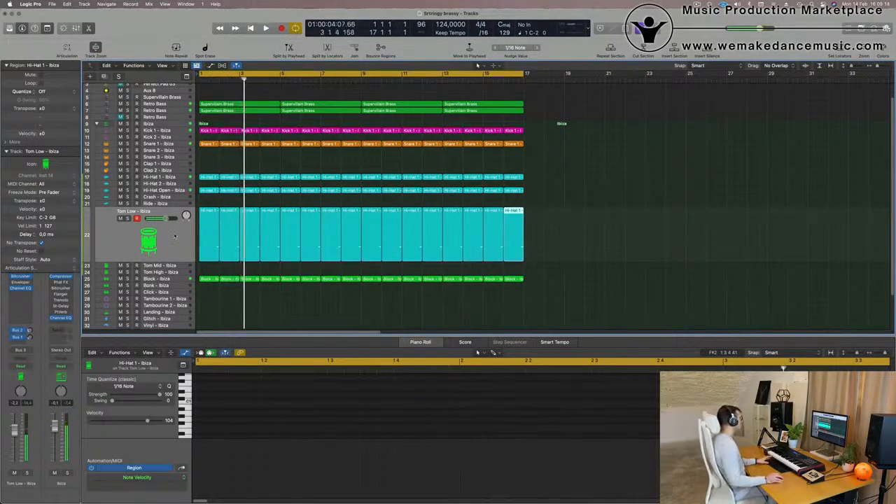
Select all 16 Tom Low regions and play the loop from the start to review the tom in context
{"action": "key", "text": "space"}
{"action": "left_click", "coordinate": [180, 232]}
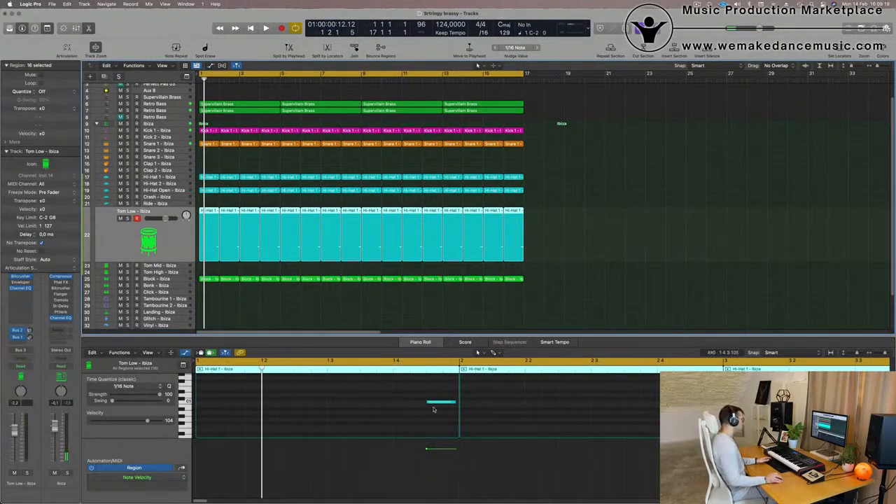
{"action": "key", "text": "space"}
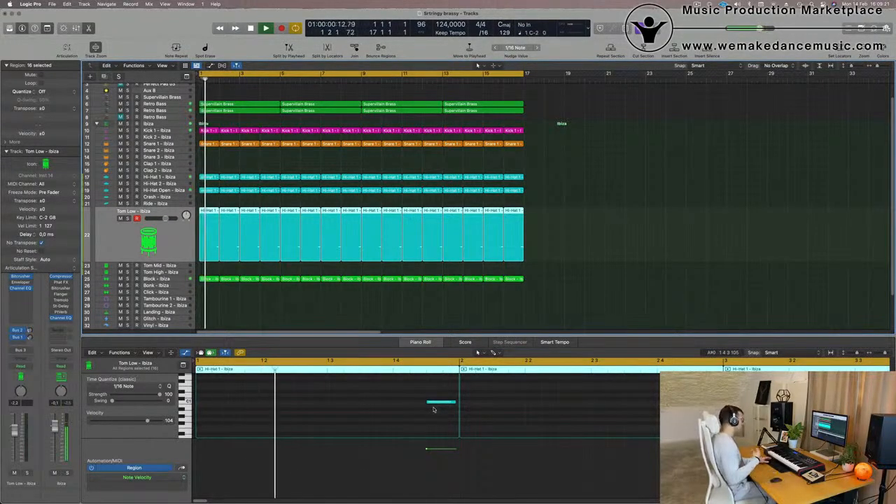
{"action": "key", "text": "space"}
{"action": "key", "text": "space"}
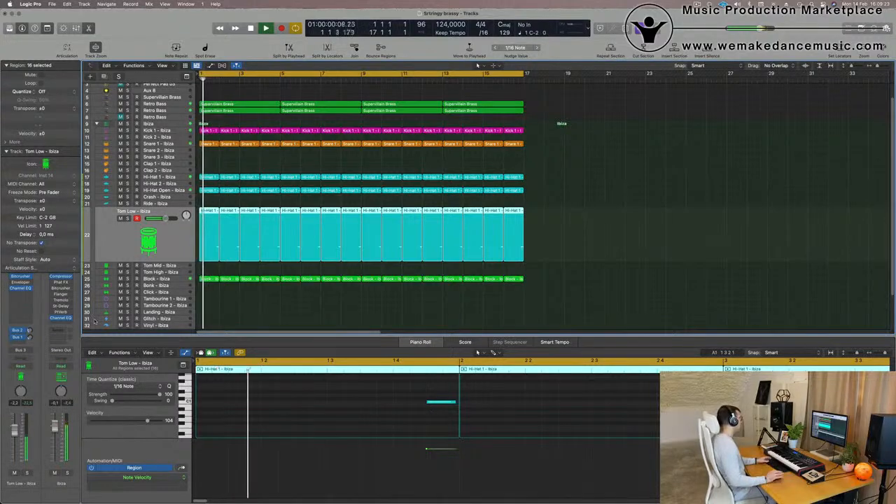
{"action": "key", "text": "space"}
{"action": "key", "text": "space"}
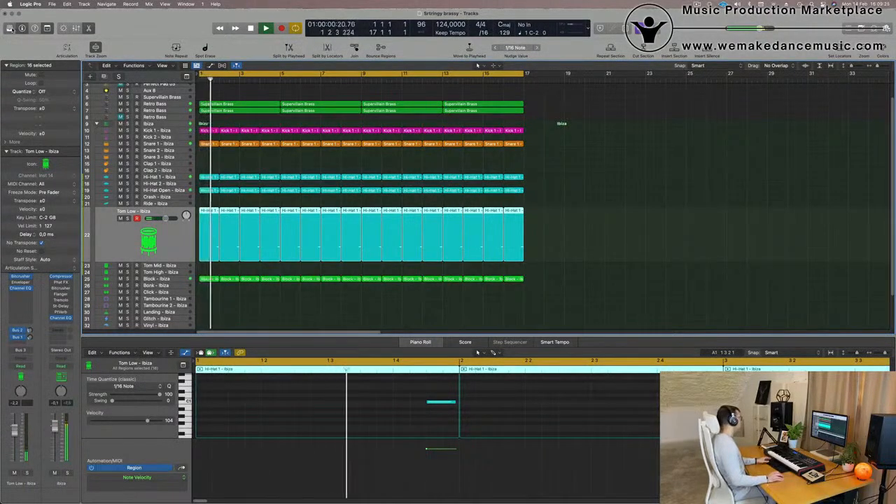
Replace the Tom Low sound with Tom Low - Advanced Machines, check it soloed and lower its volume to about -4.7 dB
{"action": "key", "text": "y"}
{"action": "key", "text": "space"}
{"action": "key", "text": "space"}
{"action": "left_click", "coordinate": [44, 322]}
{"action": "key", "text": "space"}
{"action": "key", "text": "space"}
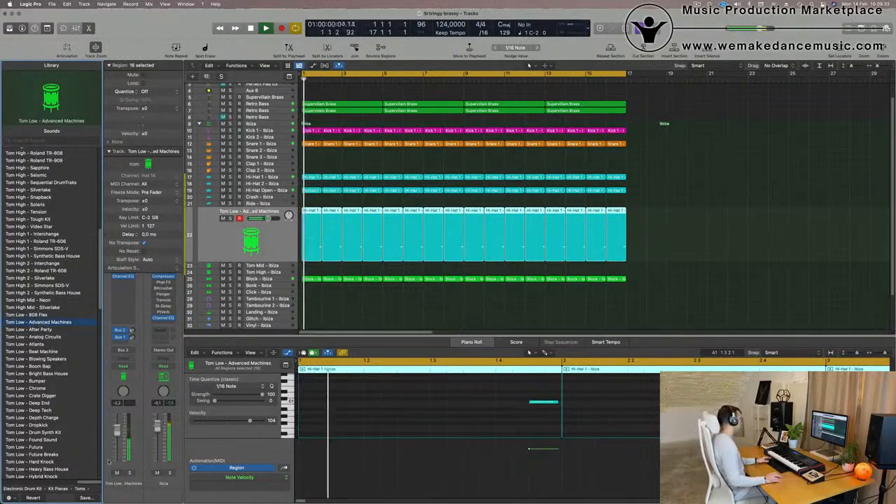
{"action": "left_click", "coordinate": [130, 473]}
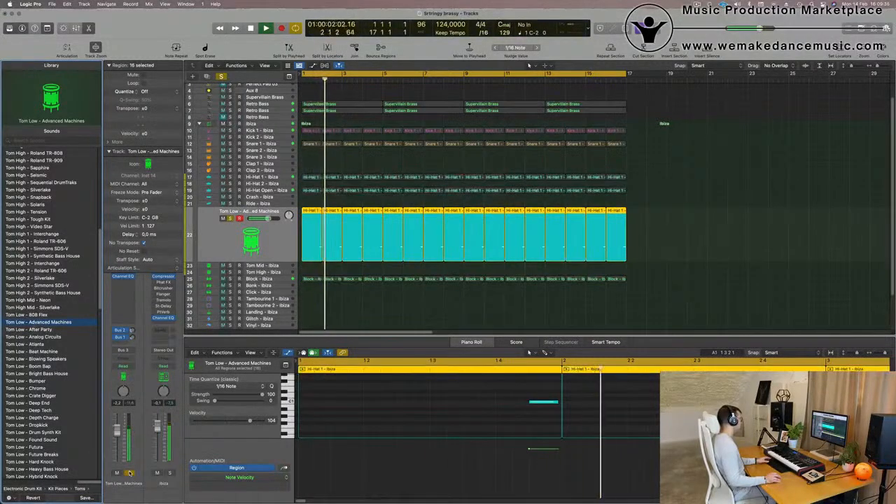
{"action": "left_click", "coordinate": [130, 473]}
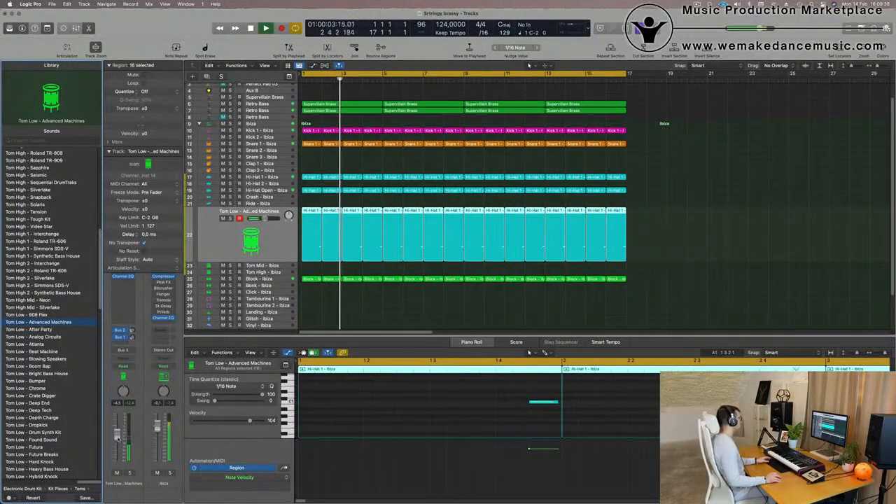
Copy the bar 1 Snare 1 region to the Clap 1 track and transpose its two notes
{"action": "scroll", "coordinate": [459, 171], "scroll_direction": "down", "scroll_amount": 10}
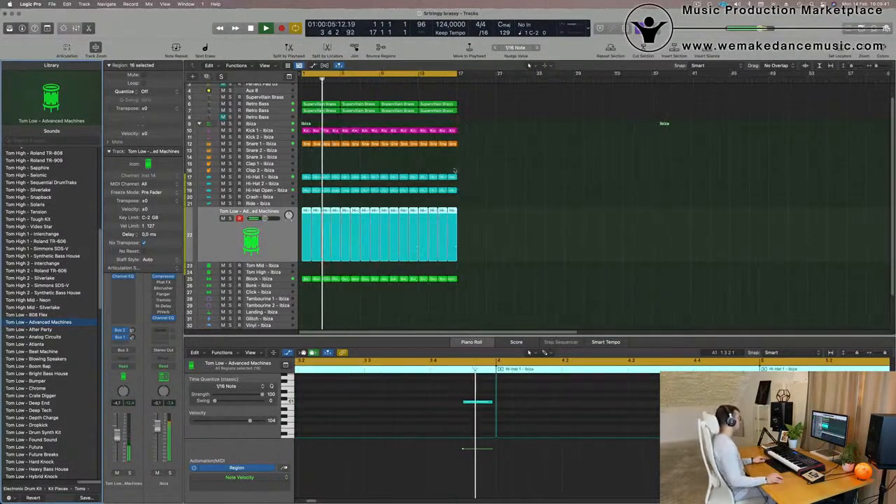
{"action": "scroll", "coordinate": [438, 191], "scroll_direction": "up", "scroll_amount": 5}
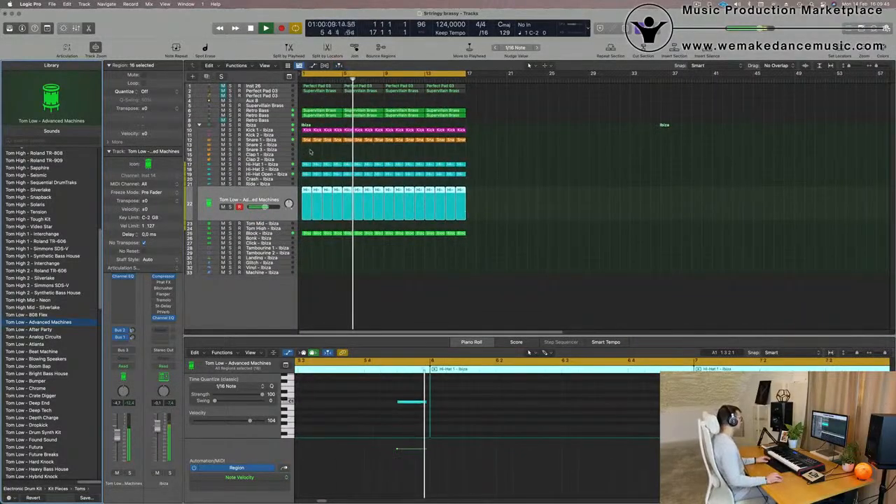
{"action": "left_click", "coordinate": [307, 140]}
{"action": "left_click_drag", "start_coordinate": [306, 140], "coordinate": [340, 158]}
{"action": "key", "text": "Return"}
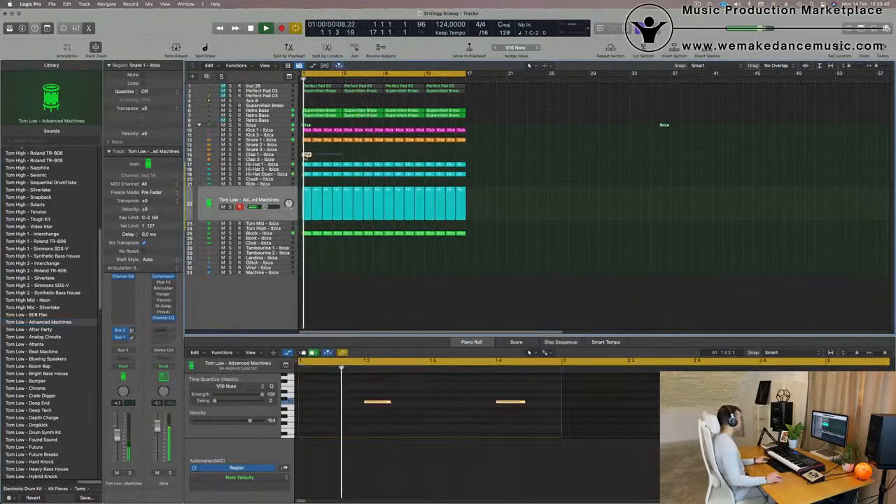
{"action": "left_click_drag", "start_coordinate": [360, 387], "coordinate": [542, 433]}
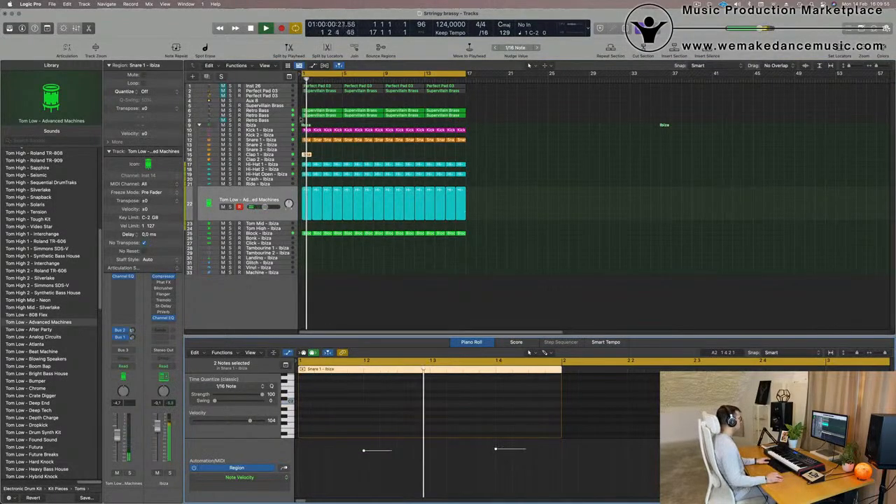
Repeat the one-bar Clap 1 region to fill the loop through bar 16
{"action": "left_click", "coordinate": [332, 158]}
{"action": "left_click", "coordinate": [306, 155]}
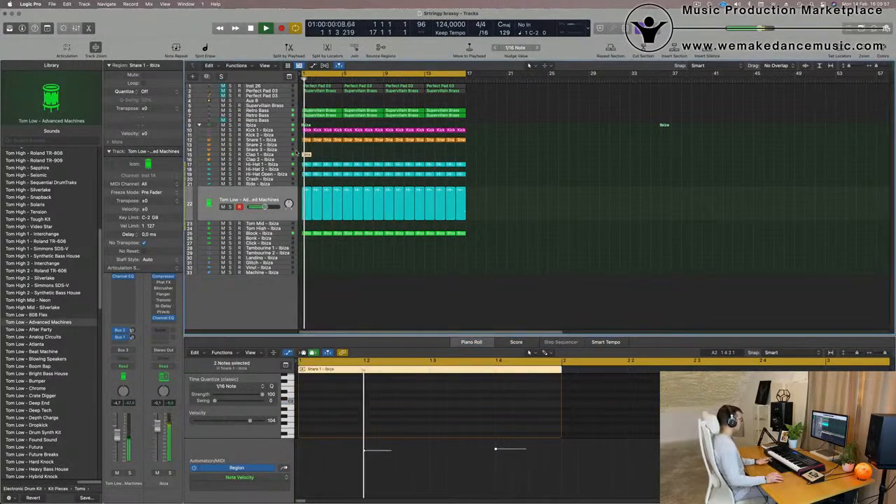
{"action": "key", "text": "super+r"}
{"action": "key", "text": "super+r"}
{"action": "key", "text": "super+r"}
{"action": "key", "text": "super+r"}
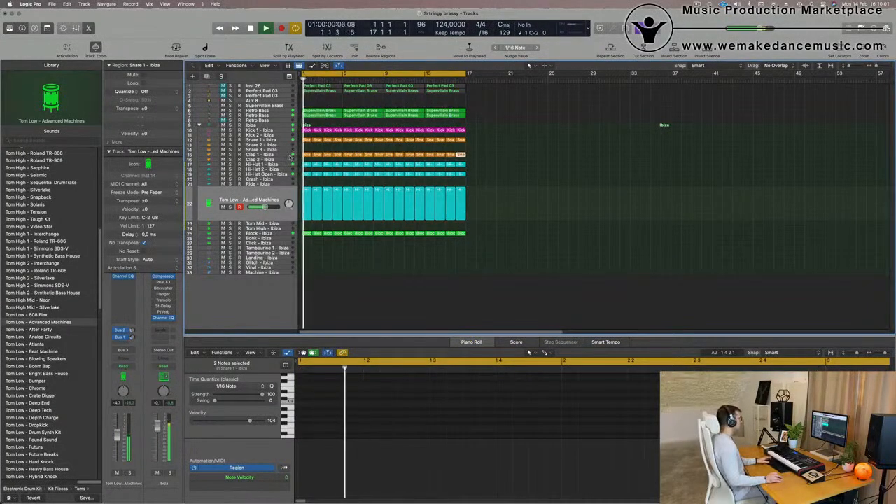
Select the Clap 1 track and set its volume to about -17.8 dB while the loop plays
{"action": "left_click", "coordinate": [289, 156]}
{"action": "key", "text": "space"}
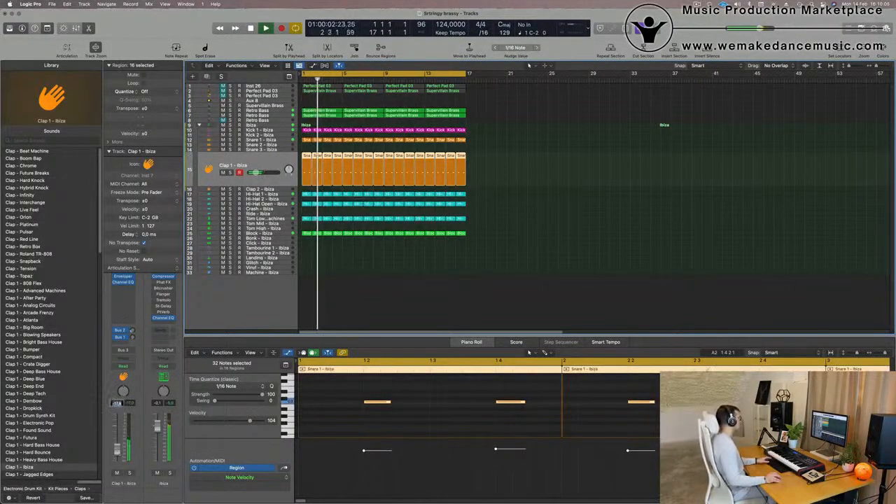
{"action": "left_click", "coordinate": [351, 289]}
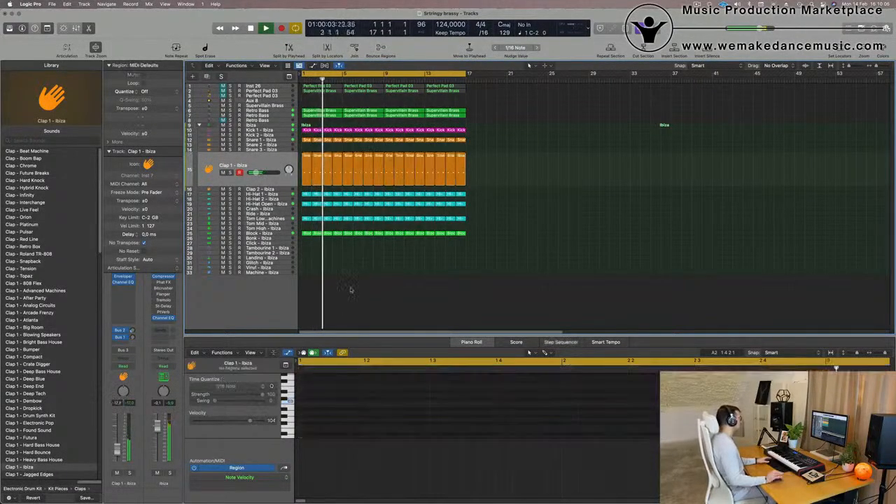
Copy the bar 1 Block region to the Tambourine 2 track and shift its four notes earlier to start on the first beat
{"action": "left_click", "coordinate": [306, 234]}
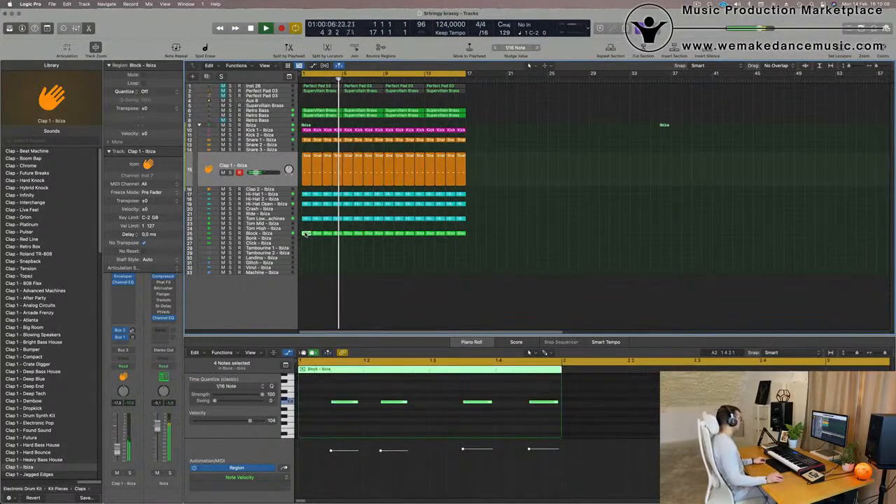
{"action": "left_click_drag", "start_coordinate": [306, 234], "coordinate": [306, 253]}
{"action": "key", "text": "space"}
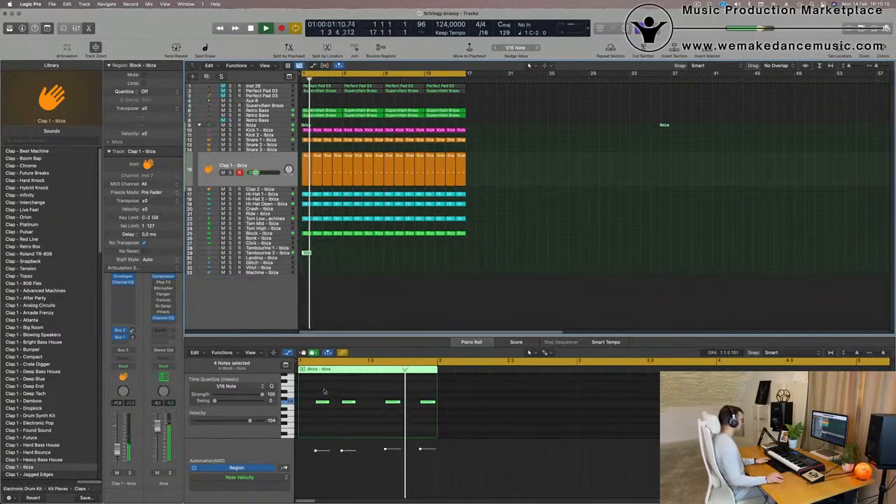
{"action": "left_click_drag", "start_coordinate": [314, 389], "coordinate": [432, 423]}
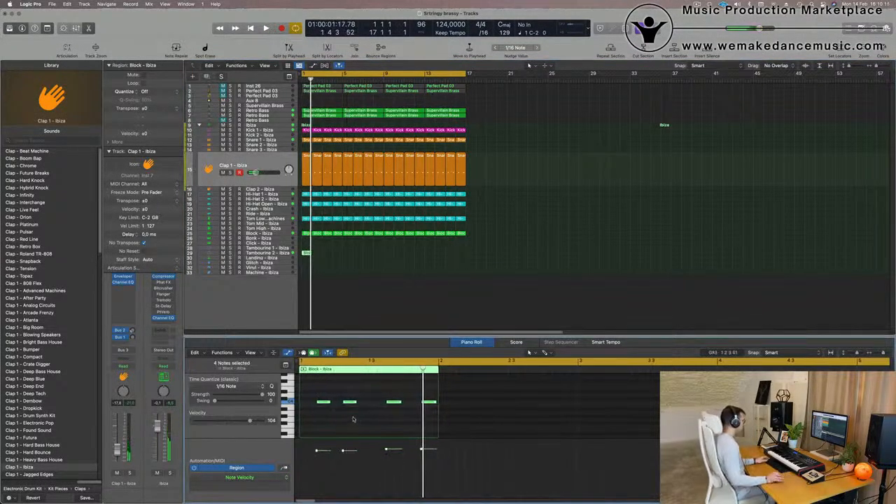
{"action": "key", "text": "space"}
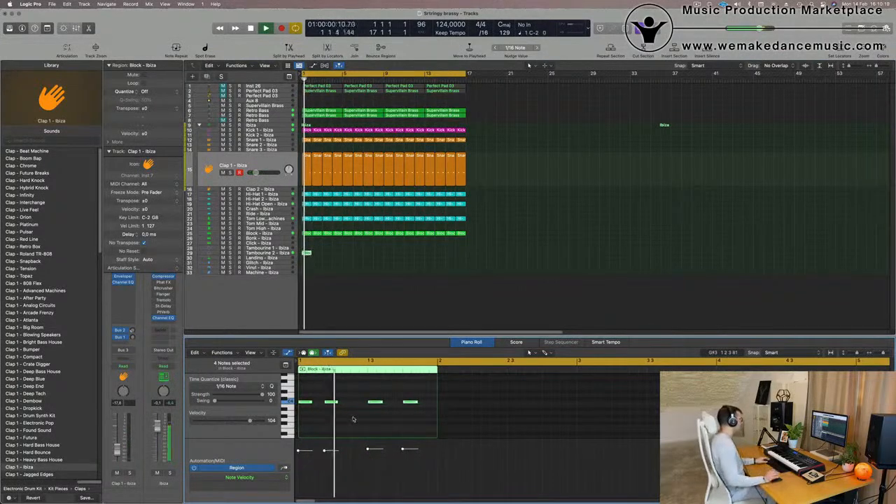
Delete the last two notes of the Tambourine 2 region and copy the first two into the second half of the bar
{"action": "left_click_drag", "start_coordinate": [358, 397], "coordinate": [431, 420]}
{"action": "key", "text": "Delete"}
{"action": "left_click_drag", "start_coordinate": [356, 393], "coordinate": [371, 406]}
{"action": "key", "text": "space"}
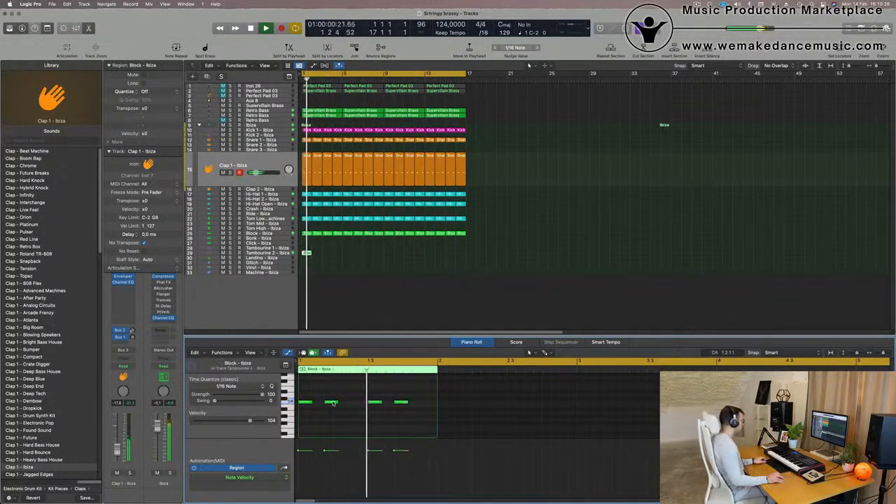
Copy single notes to the off-beats of beats 2 and 4 in the Tambourine 2 region and play the pattern
{"action": "left_click_drag", "start_coordinate": [344, 404], "coordinate": [358, 406]}
{"action": "scroll", "coordinate": [360, 388], "scroll_direction": "down", "scroll_amount": 2}
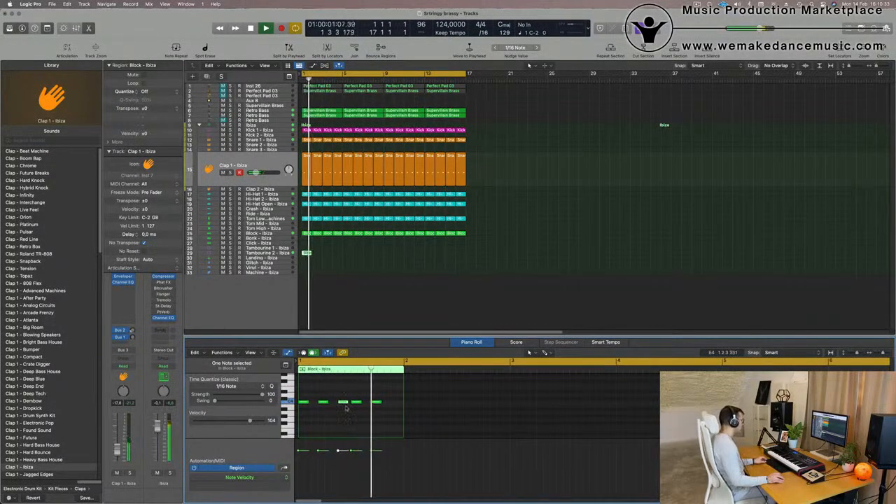
{"action": "mouse_move", "coordinate": [376, 404]}
{"action": "left_mouse_down"}
{"action": "mouse_move", "coordinate": [397, 403]}
{"action": "mouse_move", "coordinate": [372, 408]}
{"action": "mouse_move", "coordinate": [369, 397]}
{"action": "left_mouse_up"}
{"action": "key", "text": "space"}
{"action": "key", "text": "space"}
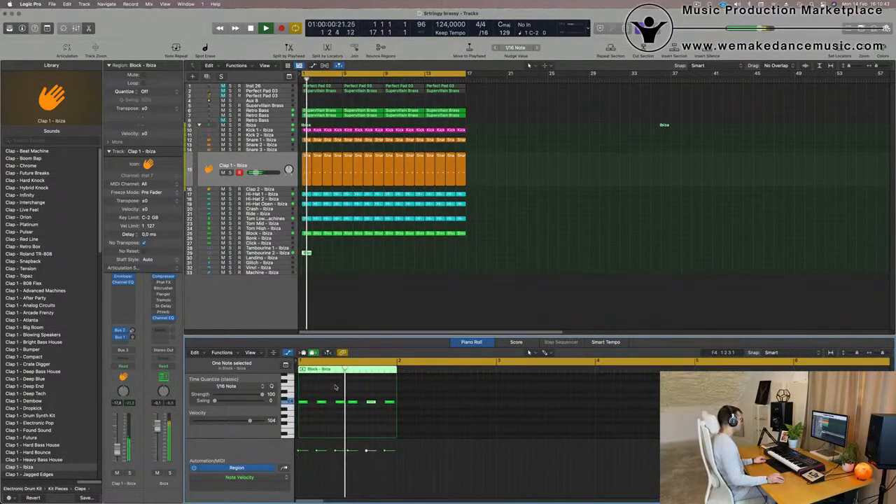
Repeat the one-bar Tambourine 2 region 15 times to fill the loop through bar 16
{"action": "key", "text": "space"}
{"action": "left_click", "coordinate": [318, 255]}
{"action": "left_click", "coordinate": [310, 254]}
{"action": "key", "text": "super+r"}
{"action": "key", "text": "super+r"}
{"action": "key", "text": "super+r"}
{"action": "key", "text": "super+r"}
{"action": "key", "text": "super+r"}
{"action": "key", "text": "super+r"}
{"action": "key", "text": "super+r"}
{"action": "key", "text": "super+r"}
{"action": "key", "text": "super+r"}
{"action": "key", "text": "super+r"}
{"action": "key", "text": "super+r"}
{"action": "key", "text": "super+r"}
{"action": "key", "text": "super+r"}
{"action": "key", "text": "super+r"}
{"action": "key", "text": "super+r"}
Select all notes in the 16 Tambourine 2 regions and transpose them down an octave
{"action": "left_click_drag", "start_coordinate": [499, 255], "coordinate": [304, 251]}
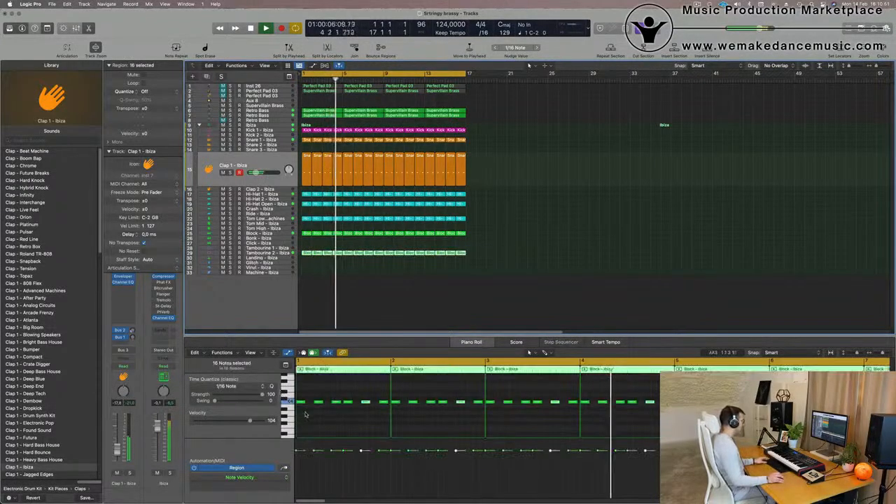
{"action": "scroll", "coordinate": [315, 416], "scroll_direction": "up", "scroll_amount": 3}
{"action": "scroll", "coordinate": [274, 416], "scroll_direction": "down", "scroll_amount": 3}
{"action": "scroll", "coordinate": [275, 416], "scroll_direction": "up", "scroll_amount": 3}
{"action": "scroll", "coordinate": [274, 416], "scroll_direction": "down", "scroll_amount": 3}
{"action": "scroll", "coordinate": [366, 416], "scroll_direction": "up", "scroll_amount": 3}
{"action": "scroll", "coordinate": [366, 416], "scroll_direction": "down", "scroll_amount": 3}
{"action": "left_click", "coordinate": [362, 405]}
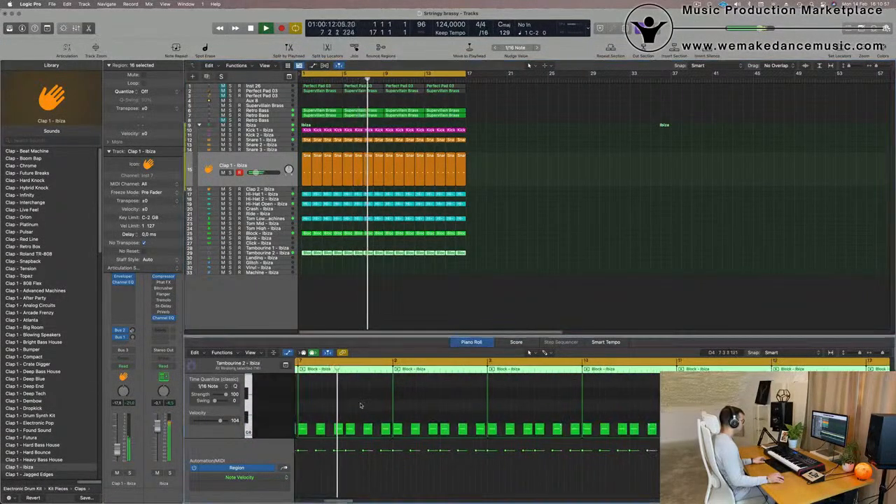
{"action": "key", "text": "super+a"}
{"action": "key", "text": "alt+shift+Down"}
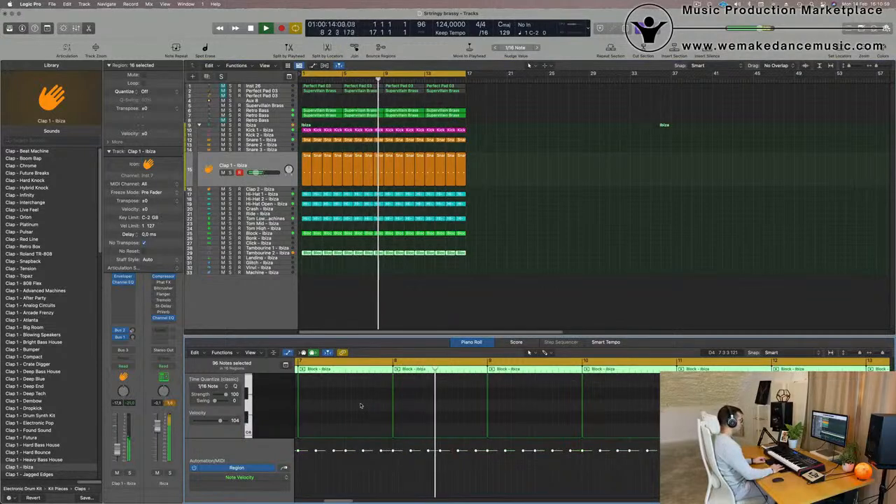
{"action": "key", "text": "Return"}
Move all 16 tambourine regions from Tambourine 2 to Tambourine 1 and set that track's volume to about -17 dB
{"action": "left_click", "coordinate": [275, 254]}
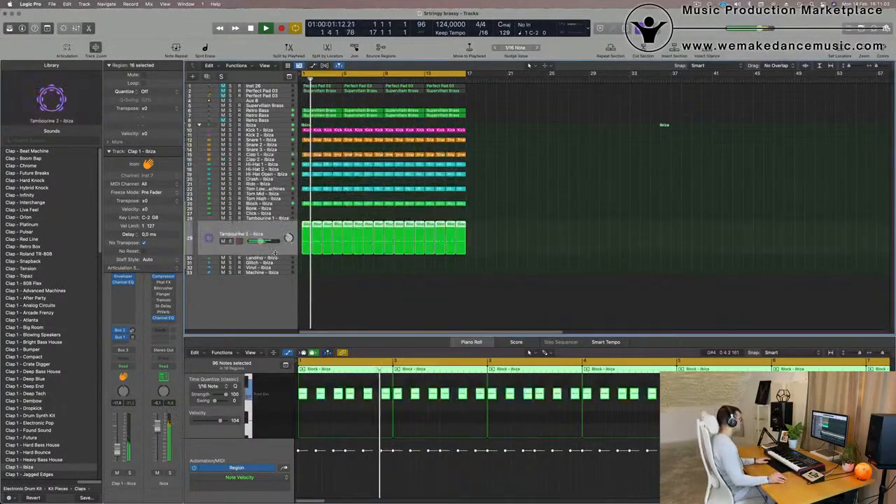
{"action": "left_click_drag", "start_coordinate": [305, 225], "coordinate": [305, 218]}
{"action": "key", "text": "Return"}
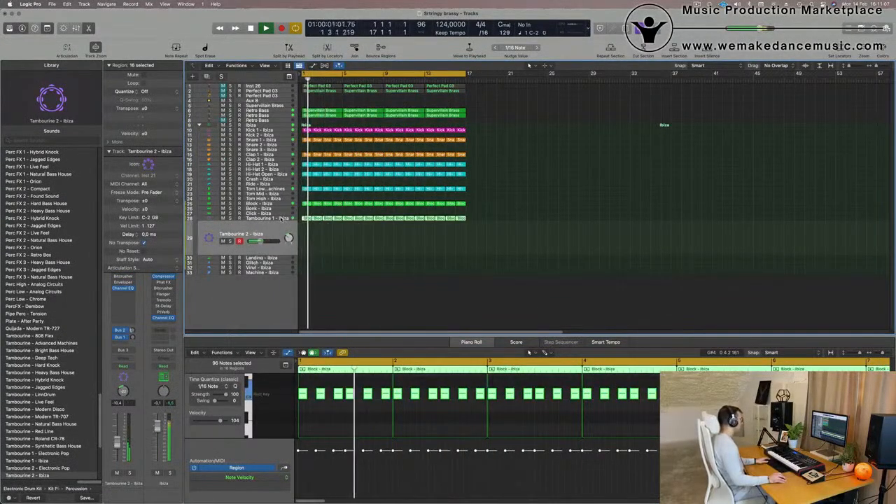
{"action": "left_click", "coordinate": [283, 219]}
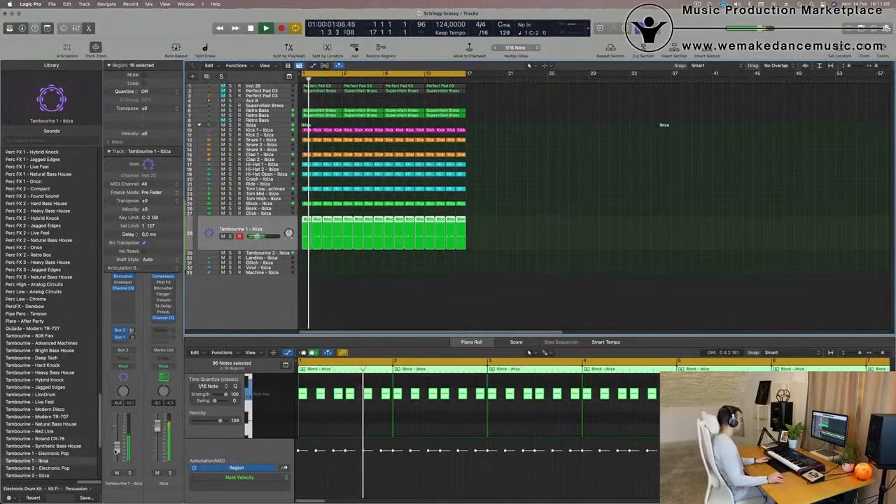
Add a Stereo Spread effect to the Tambourine 1 track and close its window
{"action": "left_click", "coordinate": [118, 294]}
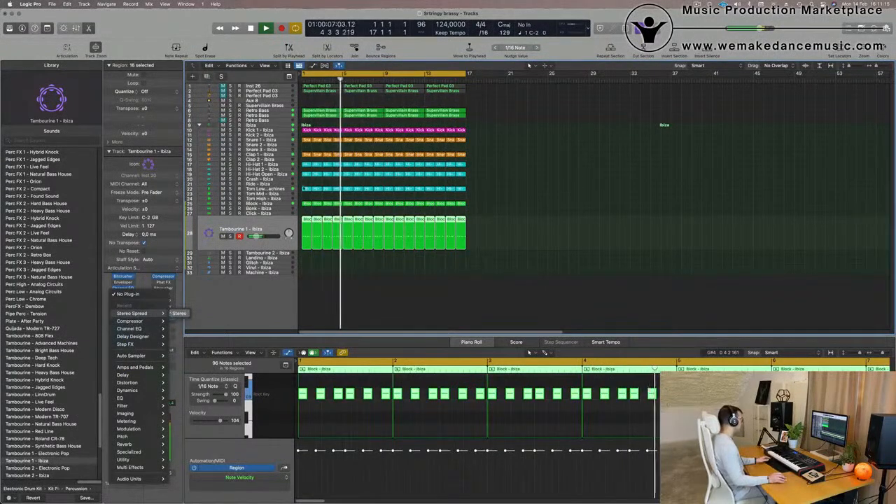
{"action": "left_click", "coordinate": [180, 312]}
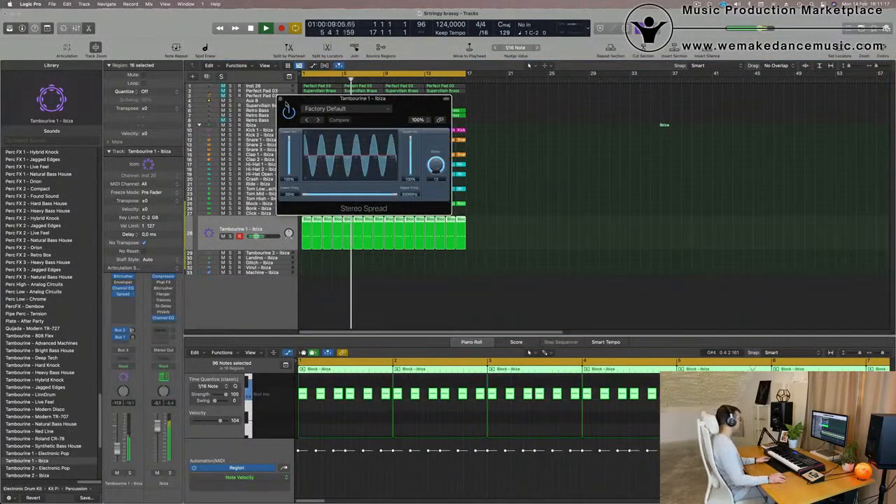
{"action": "left_click", "coordinate": [280, 99]}
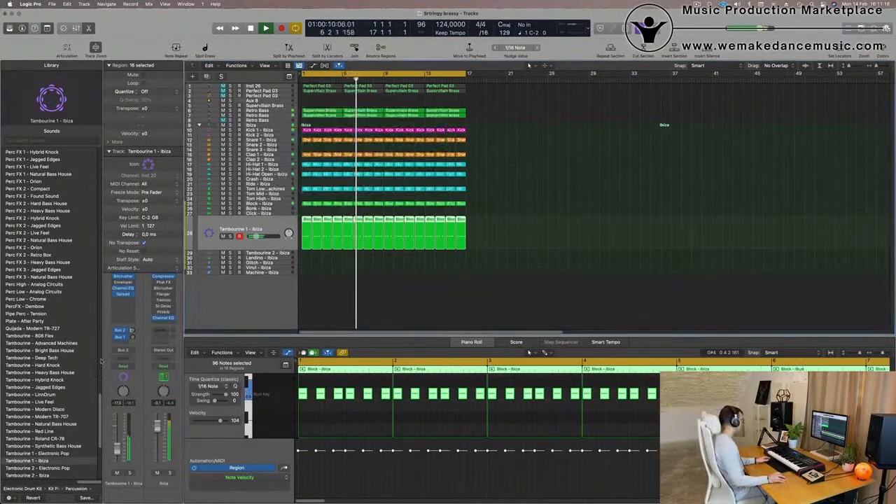
Replace the Stereo Spread on the Tambourine 1 track with a Stereo Delay and set its left delay note to 1/4
{"action": "left_click", "coordinate": [129, 295]}
{"action": "mouse_move", "coordinate": [152, 349]}
{"action": "mouse_move", "coordinate": [157, 380]}
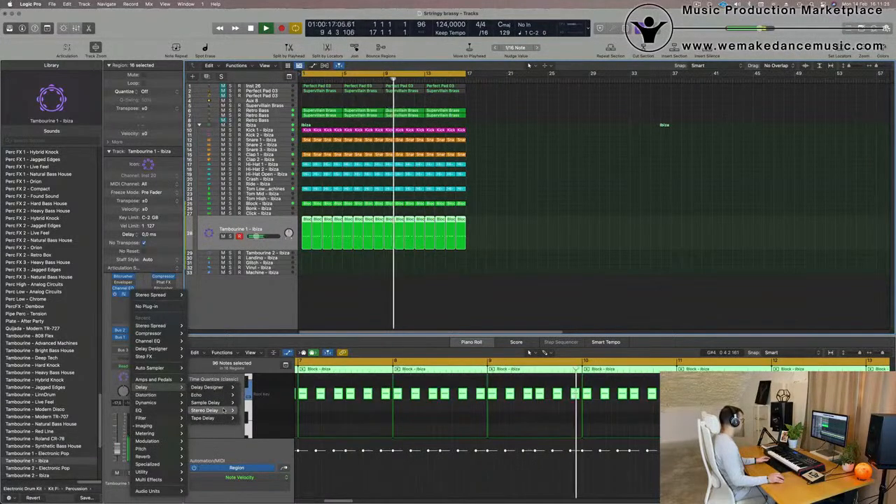
{"action": "left_click", "coordinate": [249, 410]}
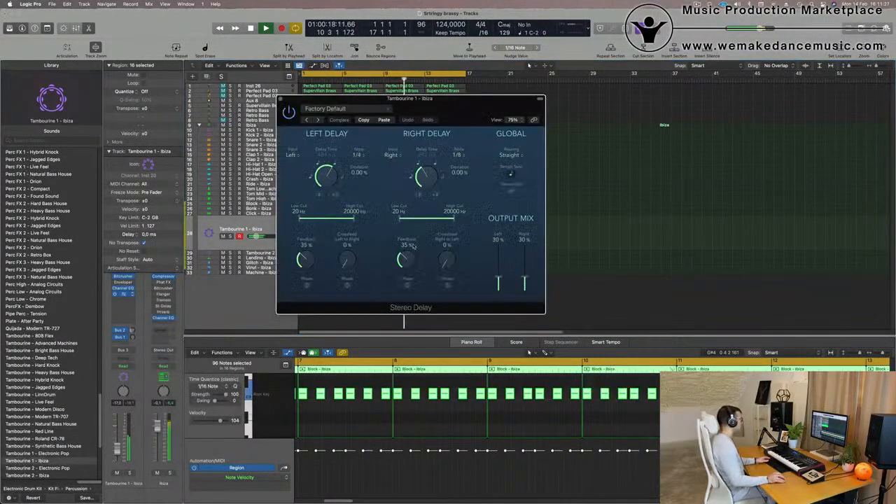
{"action": "left_click_drag", "start_coordinate": [445, 118], "coordinate": [410, 124]}
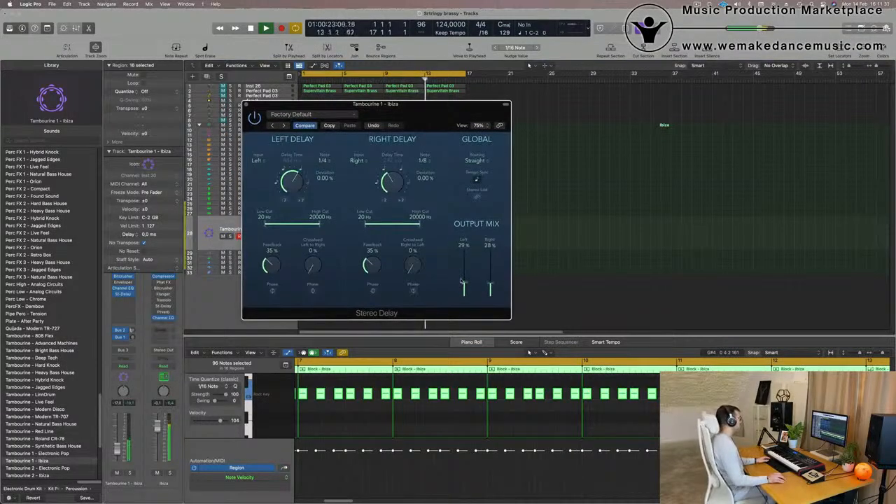
Set the Stereo Delay's output mix to 21% left and 27% right, and lower Tambourine 1's volume to about -20 dB
{"action": "left_click_drag", "start_coordinate": [400, 116], "coordinate": [506, 109]}
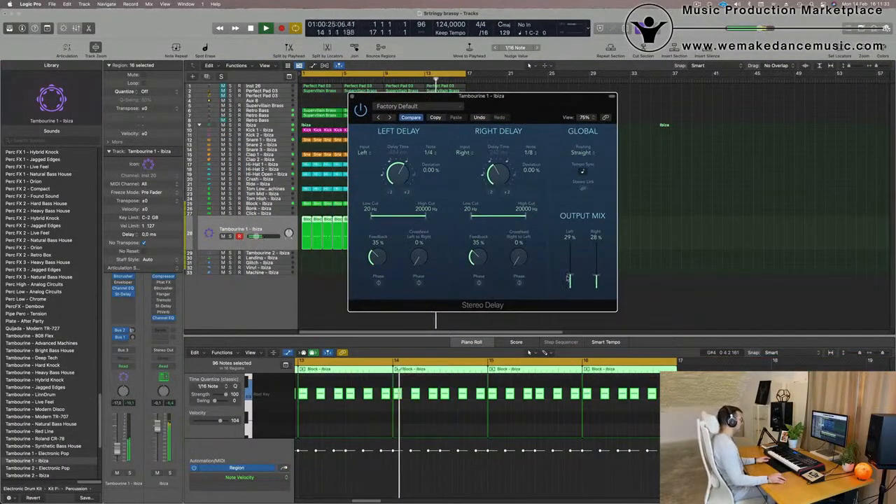
{"action": "left_click_drag", "start_coordinate": [596, 276], "coordinate": [571, 282]}
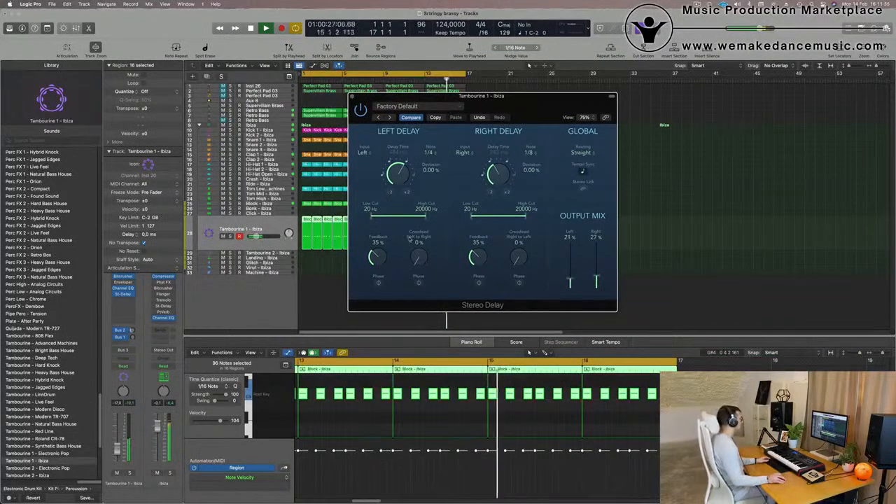
{"action": "left_click_drag", "start_coordinate": [118, 449], "coordinate": [119, 453]}
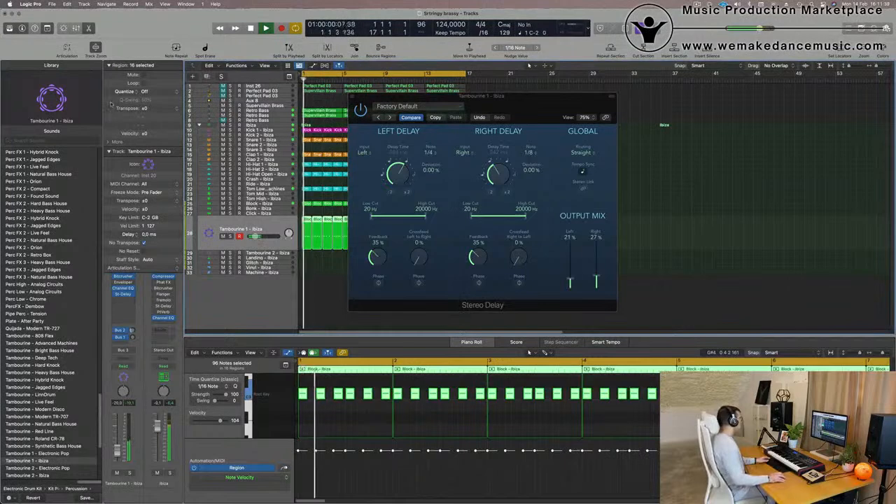
Turn on the analyzer in Tambourine 1's Channel EQ and raise its low cut to about 1920 Hz, closing the plug-in windows
{"action": "left_click", "coordinate": [109, 152]}
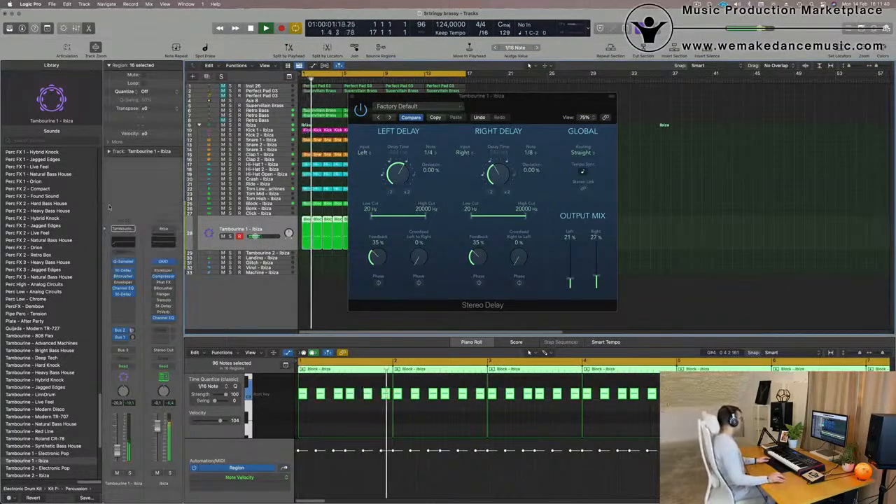
{"action": "left_click", "coordinate": [119, 243]}
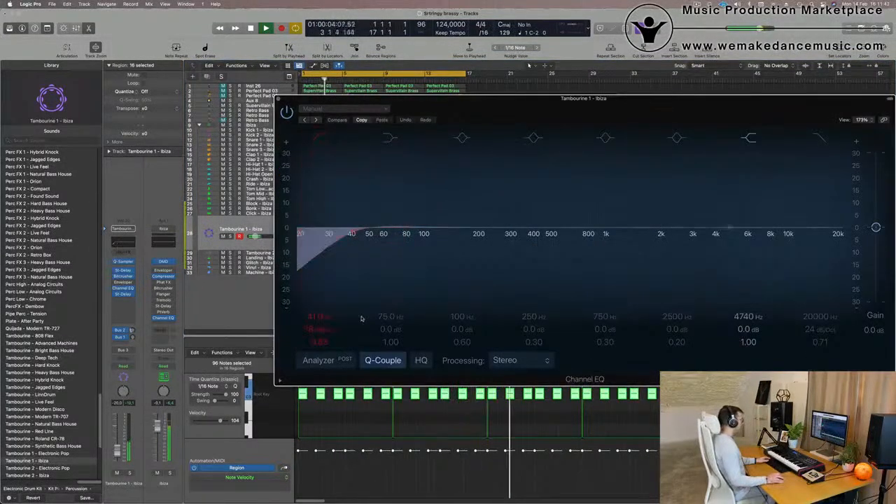
{"action": "left_click", "coordinate": [319, 361]}
{"action": "left_click_drag", "start_coordinate": [350, 232], "coordinate": [627, 232]}
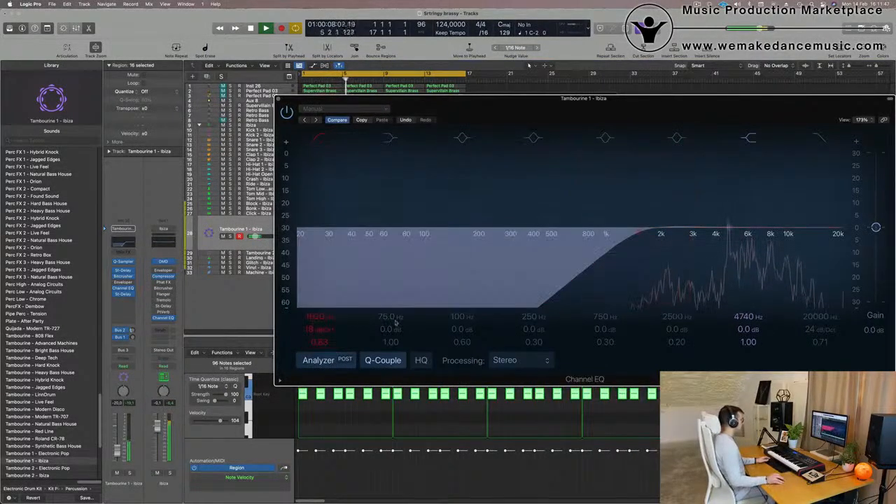
{"action": "left_click_drag", "start_coordinate": [325, 330], "coordinate": [326, 319]}
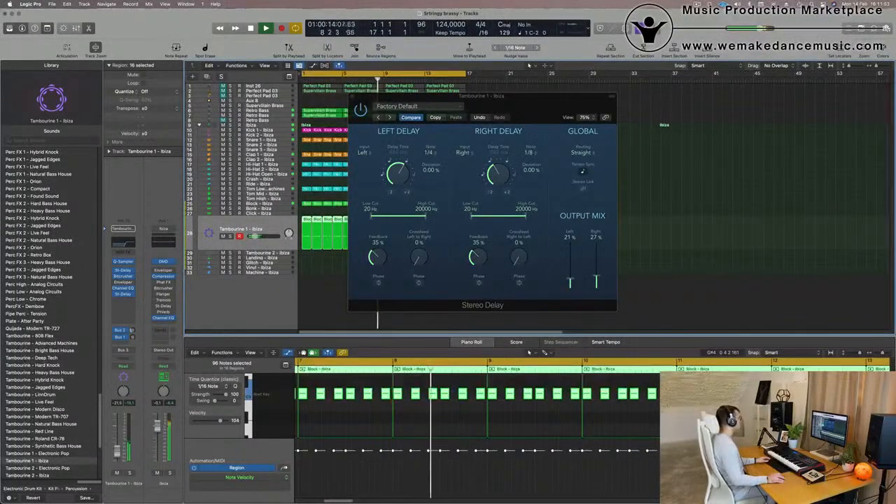
{"action": "left_click", "coordinate": [352, 96]}
{"action": "key", "text": "Return"}
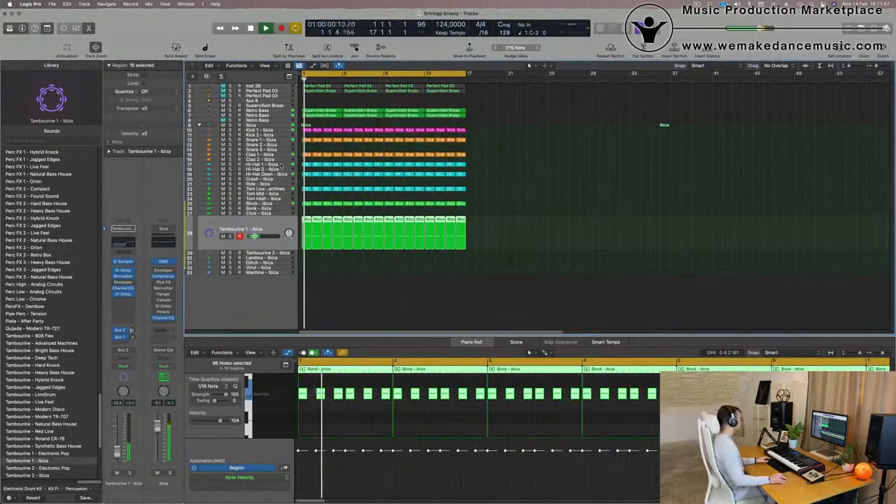
Copy the Hi-Hat 1 notes into the gaps to form a continuous sixteenth-note pattern and lower the track's volume to about -21 dB
{"action": "left_click", "coordinate": [280, 163]}
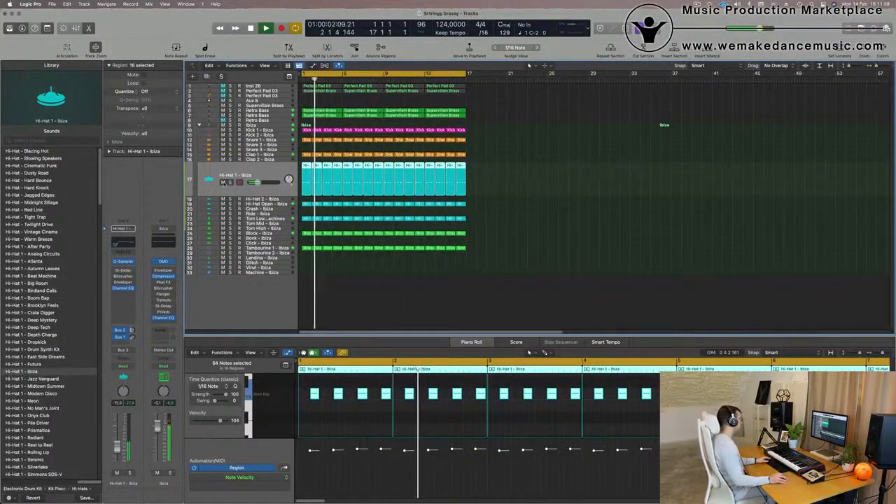
{"action": "left_click", "coordinate": [224, 182]}
{"action": "left_click", "coordinate": [223, 182]}
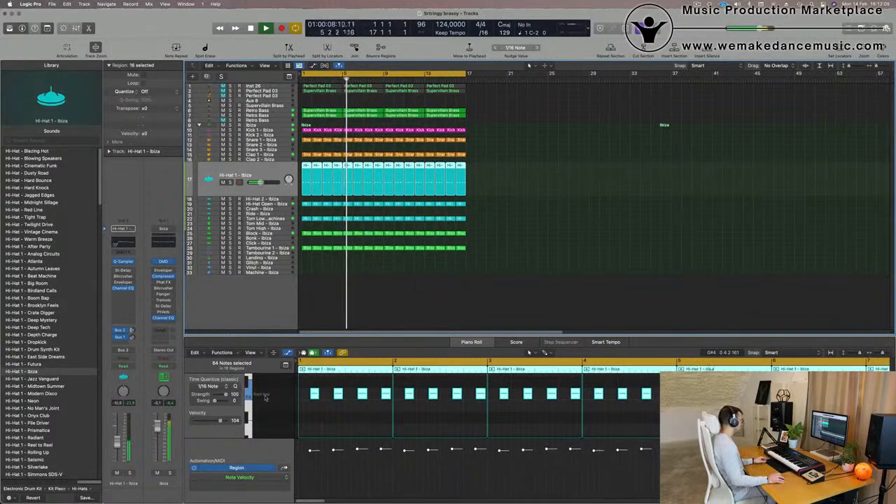
{"action": "mouse_move", "coordinate": [313, 394]}
{"action": "left_mouse_down"}
{"action": "mouse_move", "coordinate": [301, 403]}
{"action": "mouse_move", "coordinate": [323, 399]}
{"action": "left_mouse_up"}
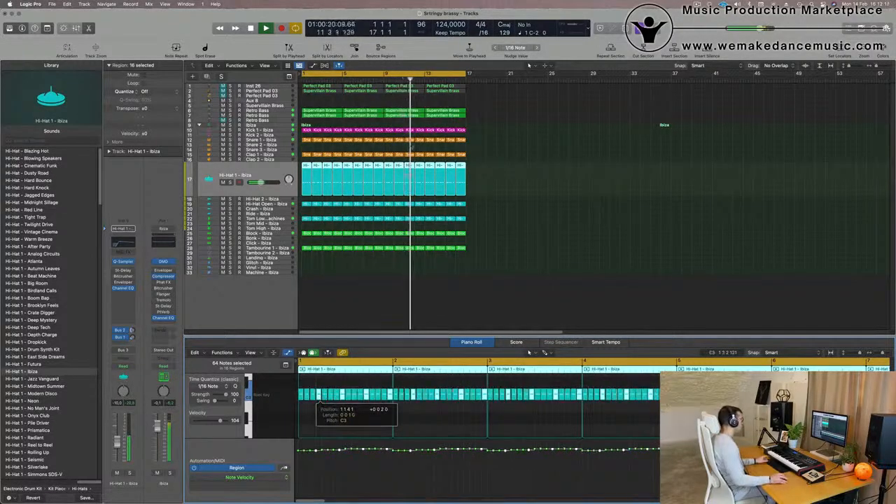
{"action": "key", "text": "Return"}
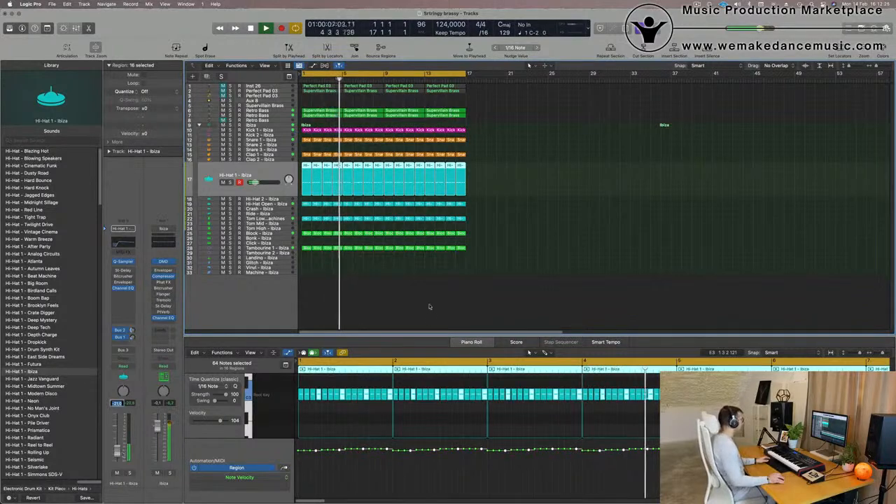
{"action": "left_click", "coordinate": [535, 247]}
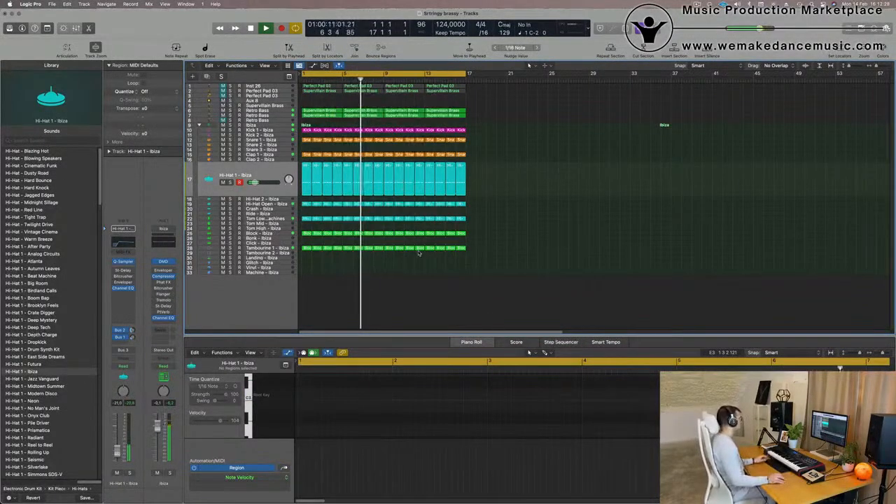
{"action": "key", "text": "Return"}
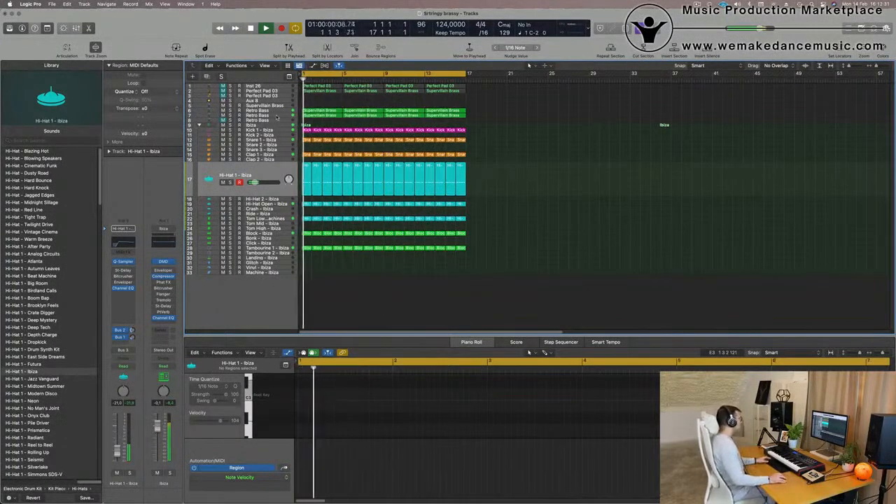
Open Alchemy's preset browser on the second Retro Bass track and raise the track's volume to about -11.6 dB
{"action": "left_click", "coordinate": [256, 115]}
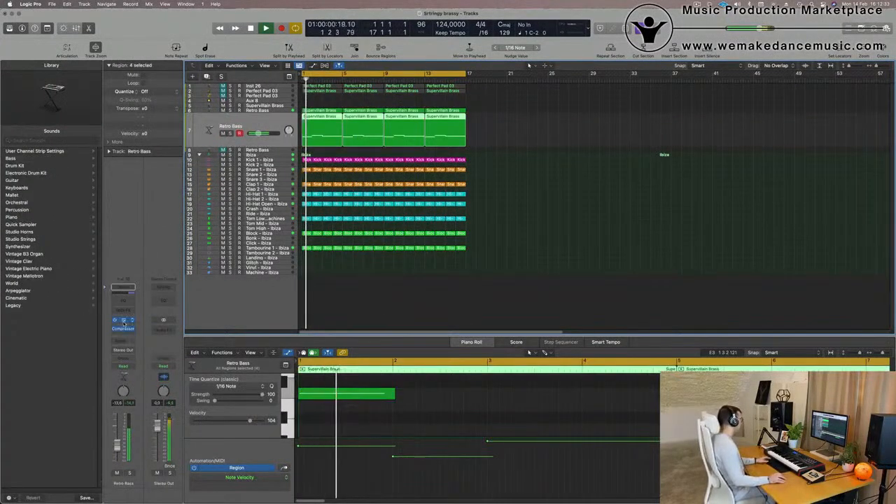
{"action": "key", "text": "v"}
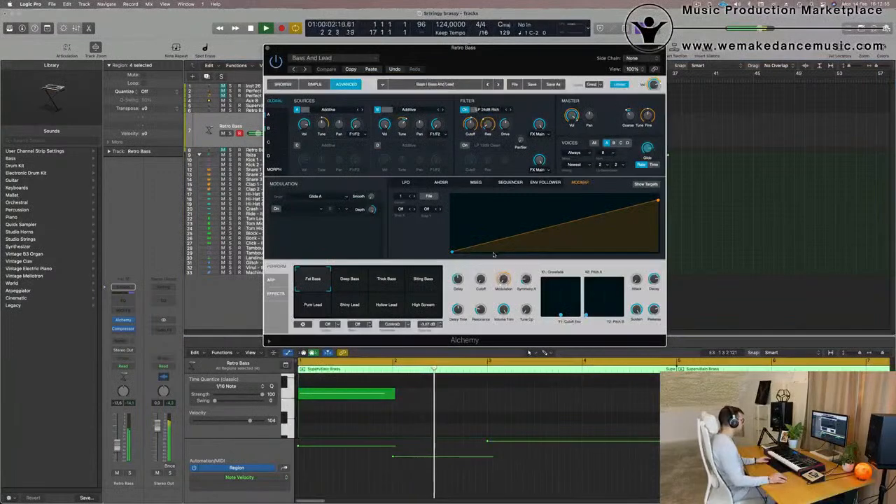
{"action": "left_click", "coordinate": [283, 84]}
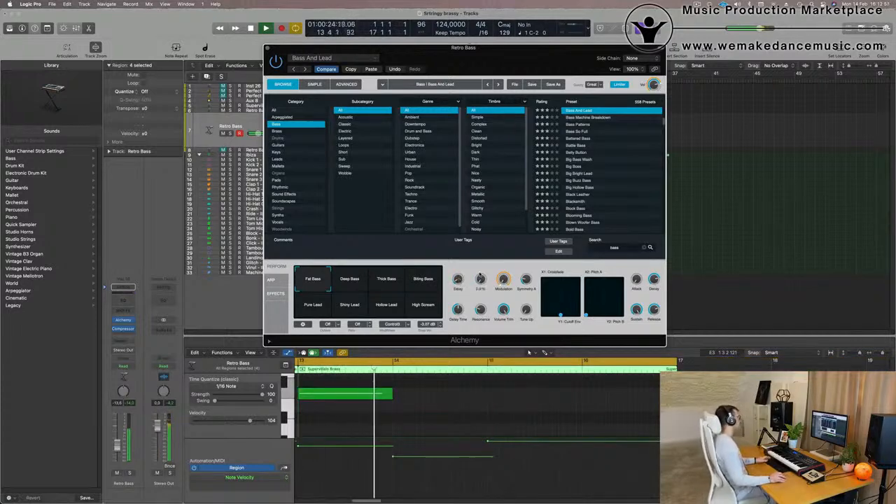
{"action": "left_click_drag", "start_coordinate": [504, 53], "coordinate": [569, 25]}
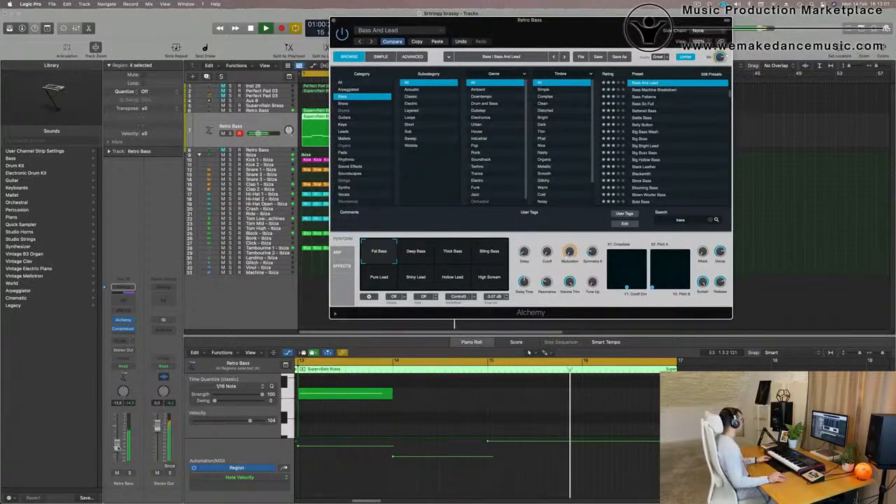
{"action": "left_click_drag", "start_coordinate": [114, 446], "coordinate": [114, 444]}
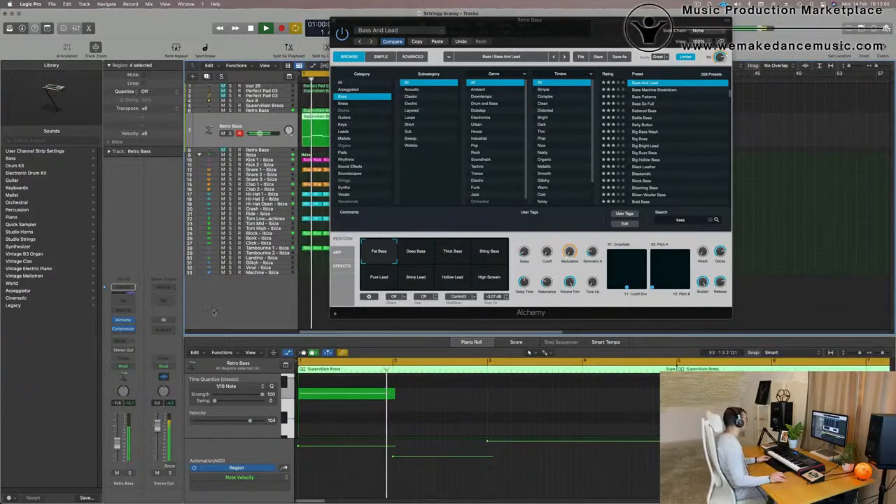
Add a Channel EQ to the second Retro Bass track, check the bass spectrum and close the EQ window
{"action": "left_click", "coordinate": [124, 301]}
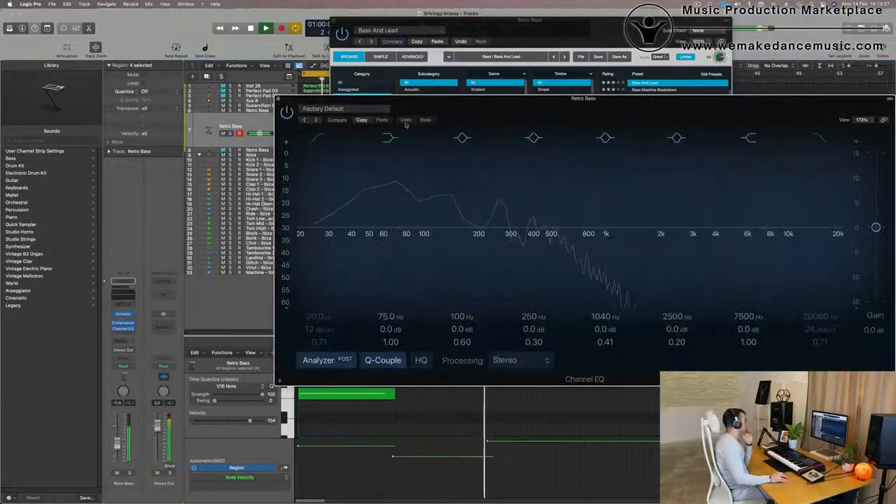
{"action": "left_click_drag", "start_coordinate": [401, 123], "coordinate": [337, 127]}
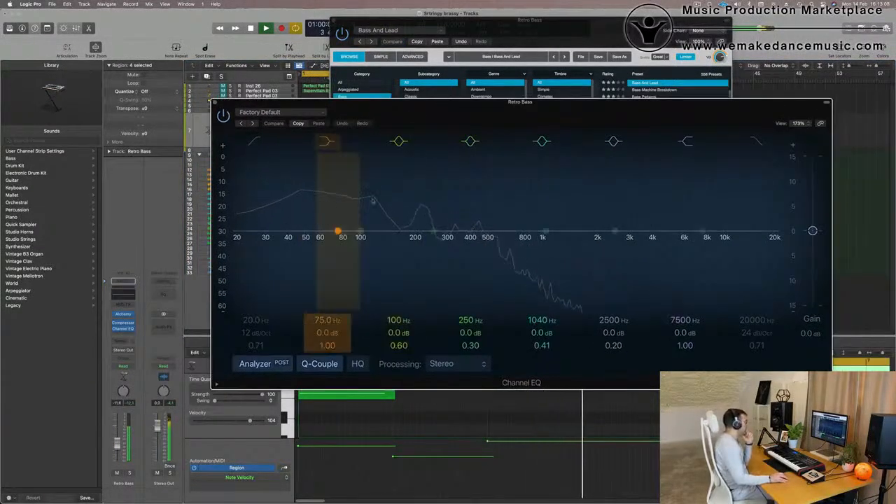
{"action": "left_click_drag", "start_coordinate": [461, 111], "coordinate": [421, 115]}
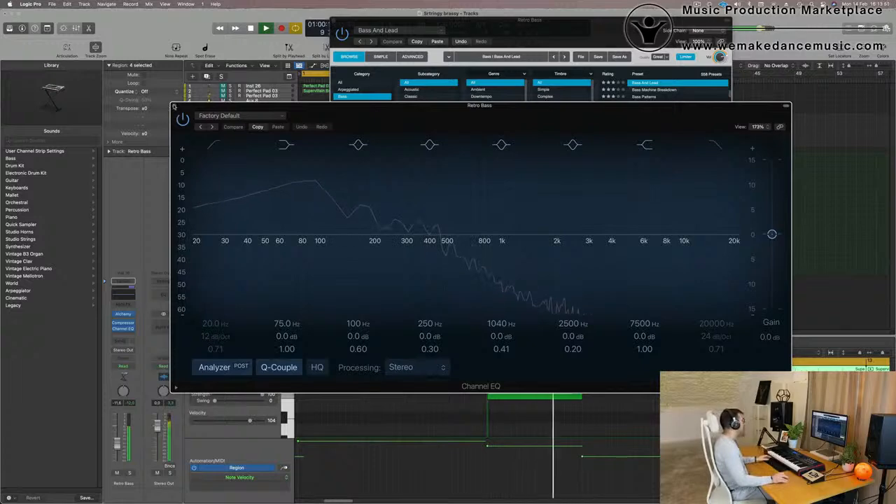
{"action": "left_click", "coordinate": [174, 106]}
{"action": "left_click_drag", "start_coordinate": [600, 26], "coordinate": [603, 157]}
{"action": "key", "text": "space"}
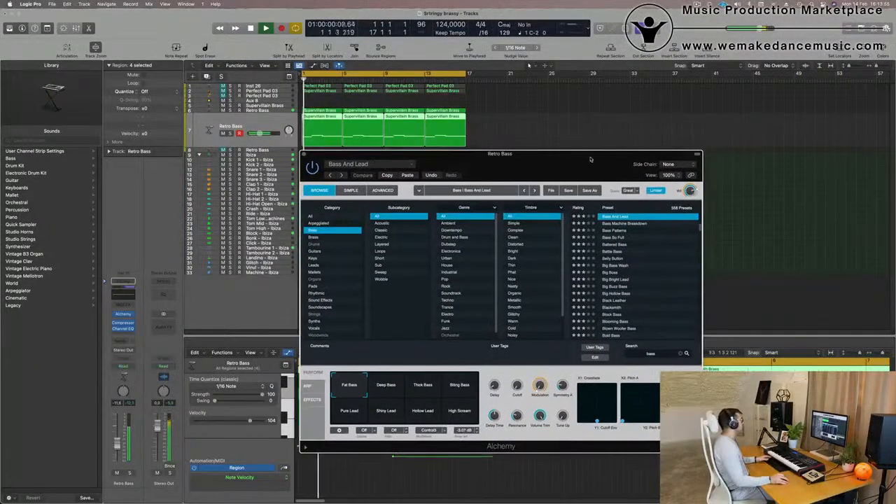
Enable the high cut in the second Retro Bass track's Channel EQ at about 410 Hz with a 48 dB/Oct slope
{"action": "left_click", "coordinate": [277, 126]}
{"action": "key", "text": "space"}
{"action": "key", "text": "space"}
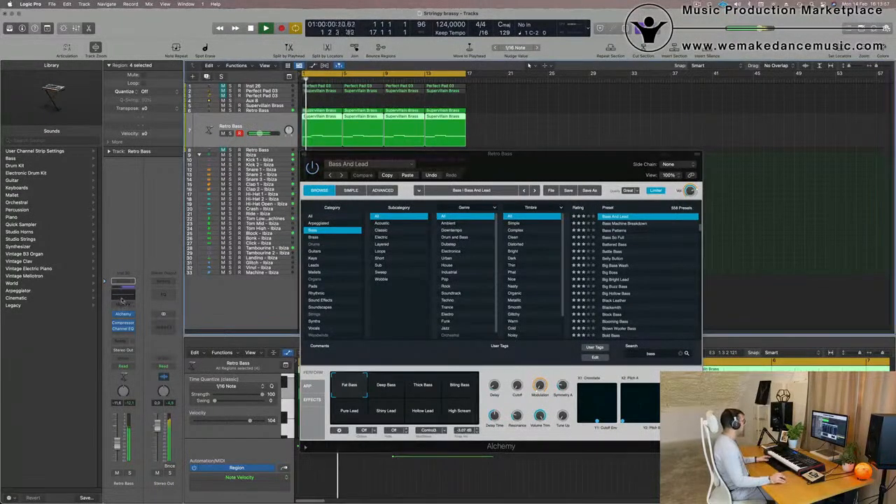
{"action": "left_click", "coordinate": [123, 284]}
{"action": "left_click", "coordinate": [716, 145]}
{"action": "mouse_move", "coordinate": [715, 344]}
{"action": "left_mouse_down"}
{"action": "mouse_move", "coordinate": [716, 337]}
{"action": "mouse_move", "coordinate": [718, 357]}
{"action": "mouse_move", "coordinate": [717, 340]}
{"action": "left_mouse_up"}
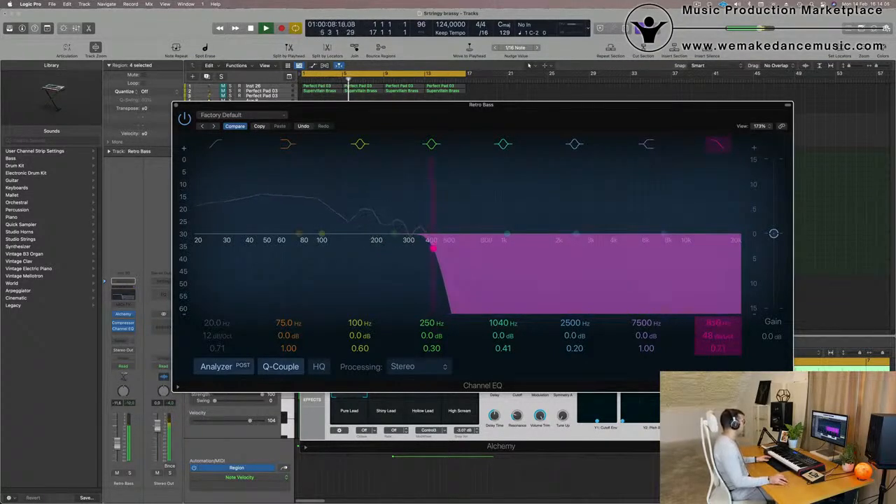
{"action": "key", "text": "space"}
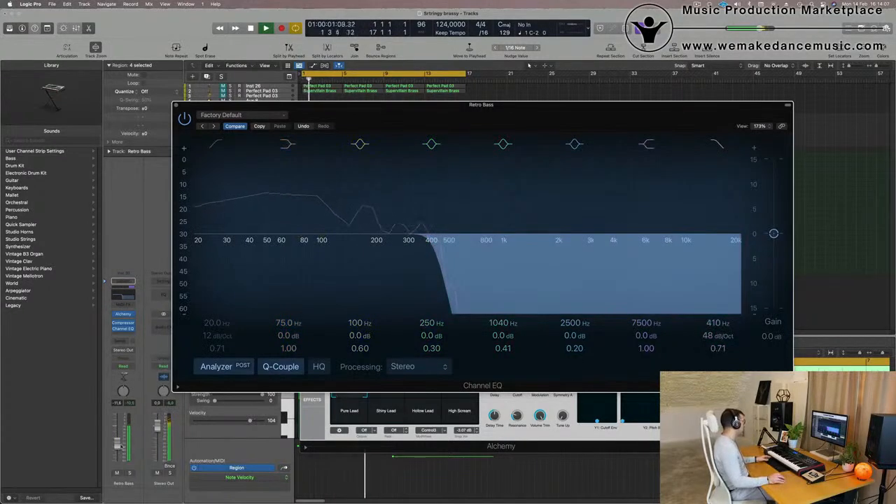
Raise the second Retro Bass track's volume to about -10.6 dB and readjust its EQ's high-cut frequency
{"action": "left_click", "coordinate": [117, 446]}
{"action": "left_click_drag", "start_coordinate": [117, 443], "coordinate": [117, 442]}
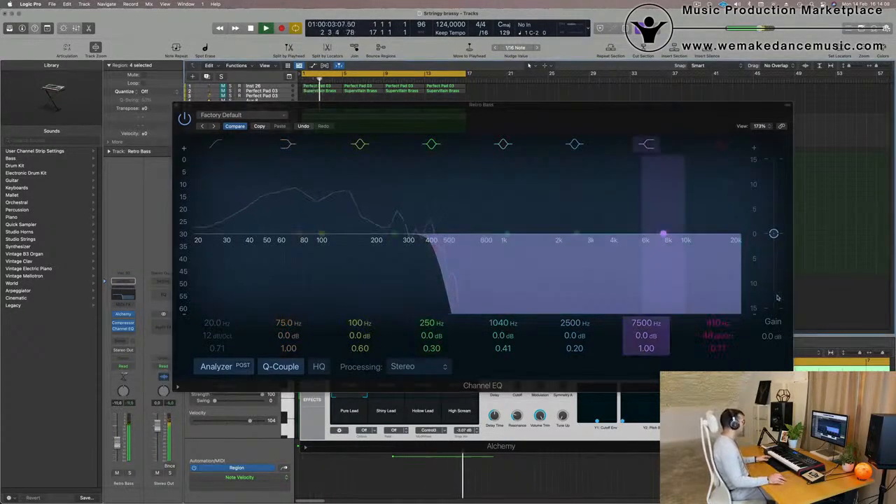
{"action": "left_click_drag", "start_coordinate": [718, 324], "coordinate": [718, 321]}
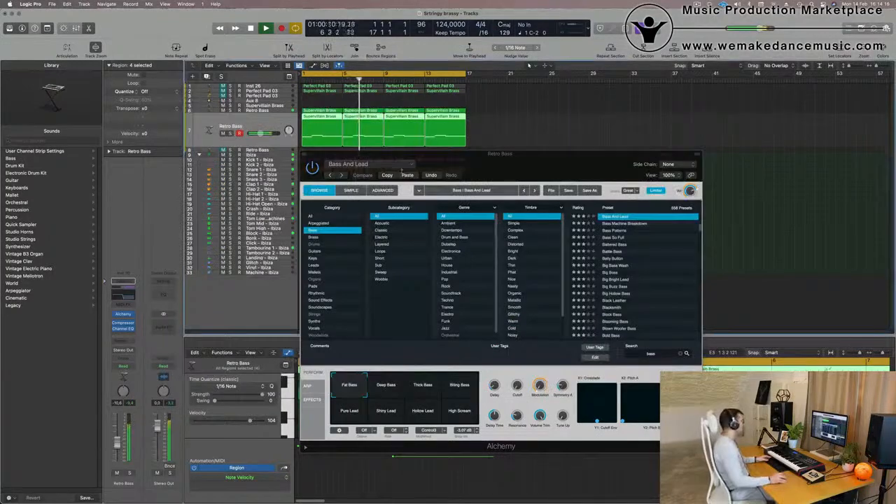
{"action": "left_click_drag", "start_coordinate": [402, 169], "coordinate": [791, 169]}
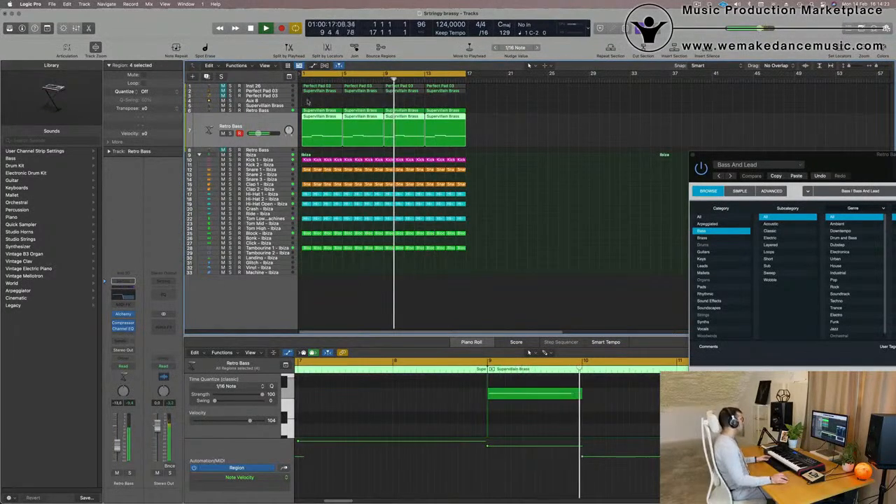
Open Alchemy on the first Retro Bass track and raise that track's volume to about -10.2 dB
{"action": "left_click", "coordinate": [270, 110]}
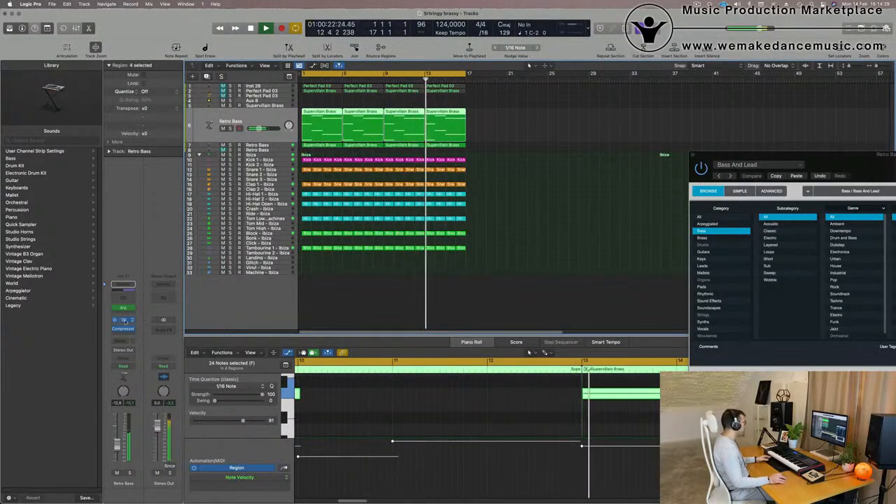
{"action": "left_click", "coordinate": [122, 320]}
{"action": "left_click_drag", "start_coordinate": [547, 130], "coordinate": [525, 152]}
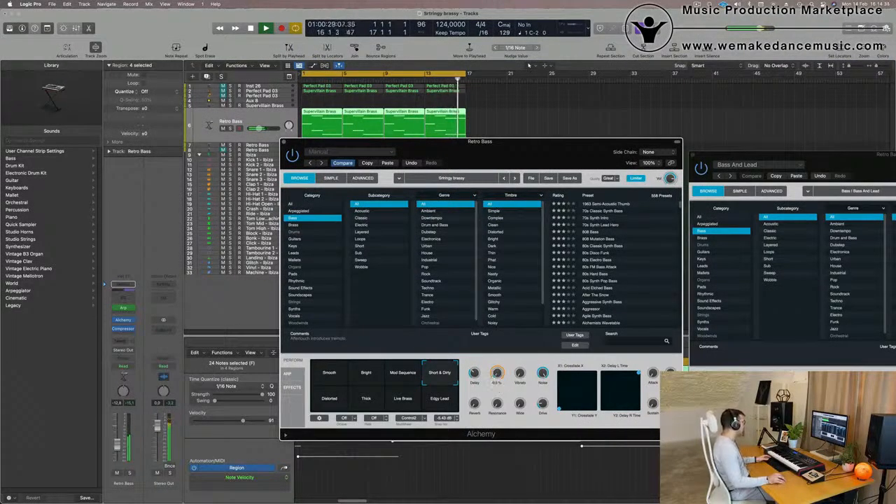
{"action": "left_click_drag", "start_coordinate": [120, 444], "coordinate": [121, 441]}
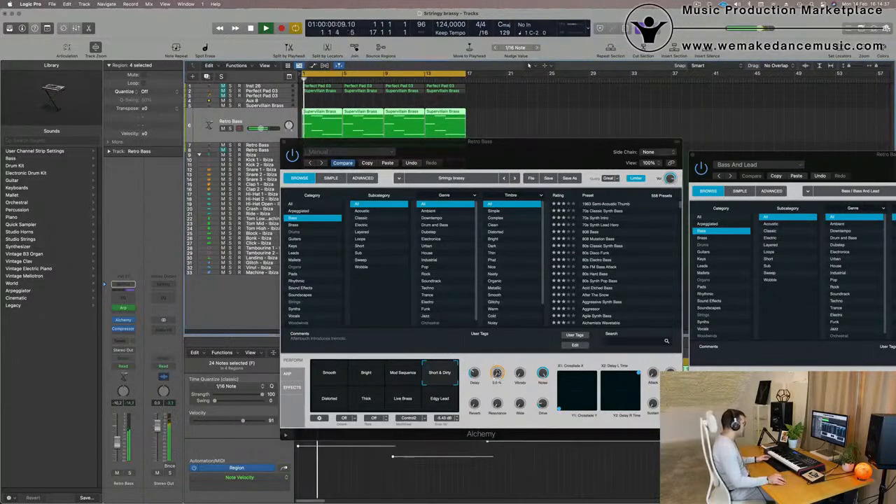
Adjust the Cutoff and Noise in Alchemy on the first Retro Bass track and lower that track's volume to about -11.6 dB
{"action": "left_click", "coordinate": [496, 373]}
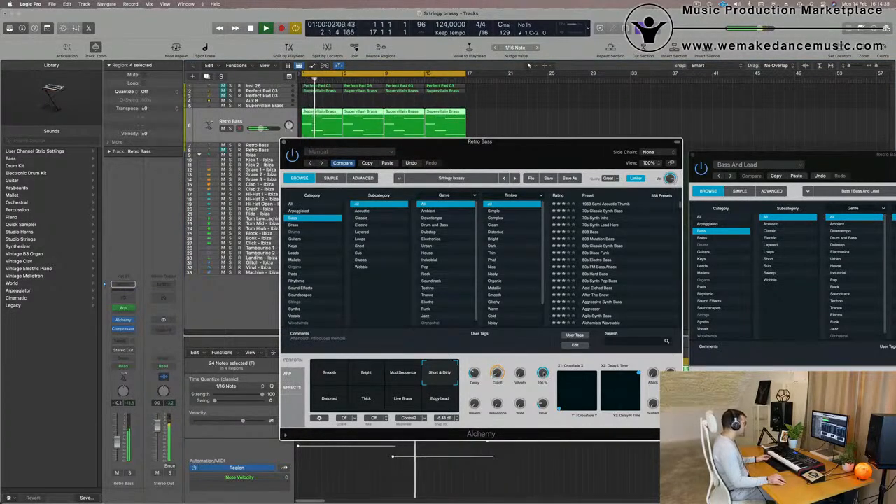
{"action": "left_click_drag", "start_coordinate": [546, 387], "coordinate": [546, 388]}
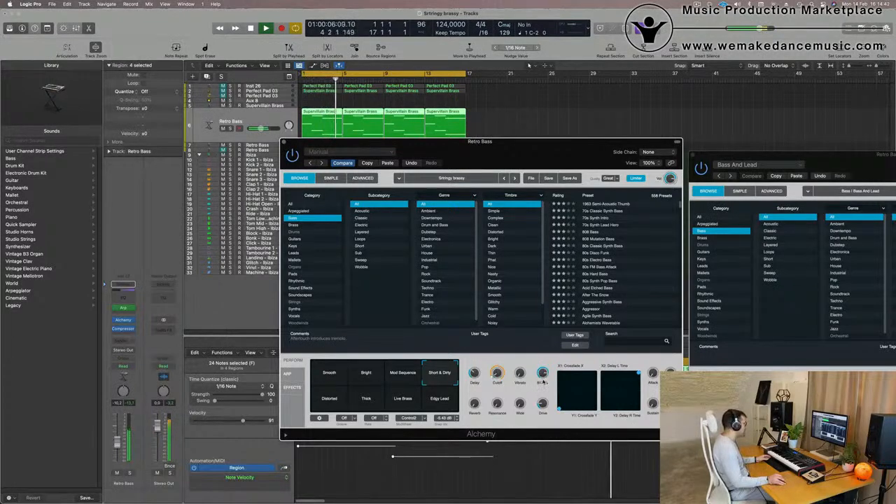
{"action": "left_click", "coordinate": [119, 445]}
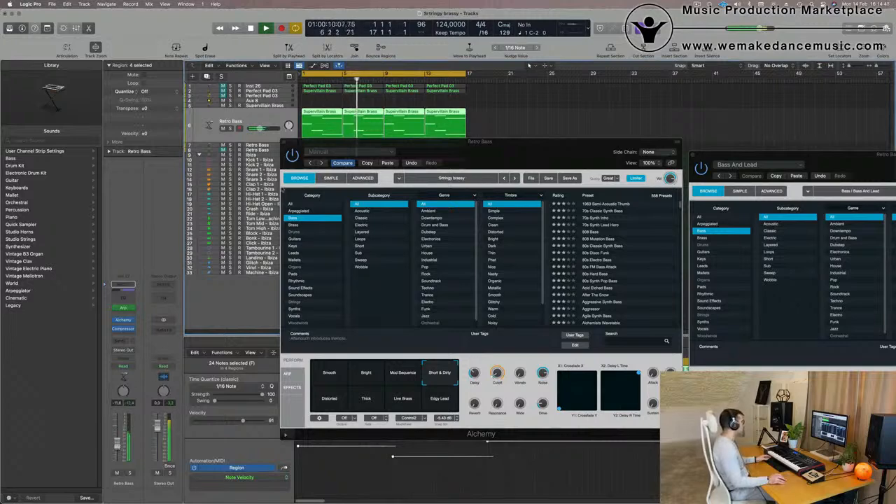
{"action": "left_click_drag", "start_coordinate": [513, 160], "coordinate": [466, 220]}
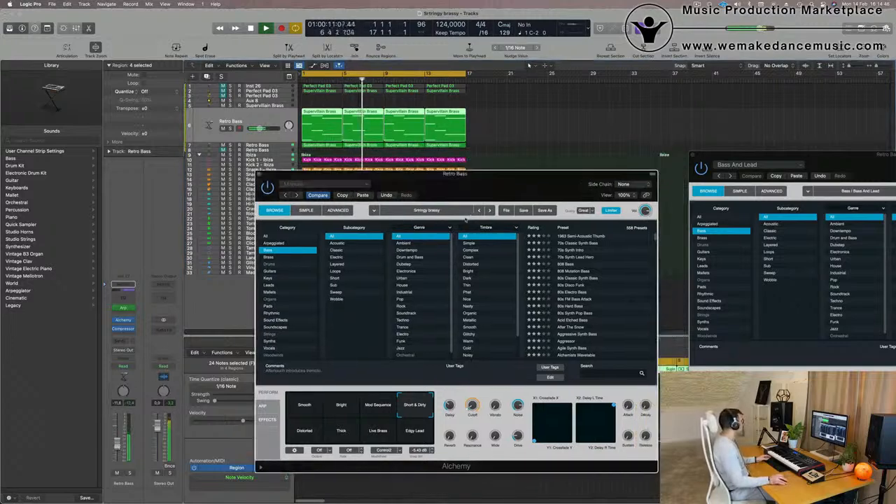
{"action": "left_click", "coordinate": [259, 174]}
Unmute the Inst 26 pad track at about -17.4 dB and copy a Compressor into the slot after its Channel EQ
{"action": "left_click", "coordinate": [254, 86]}
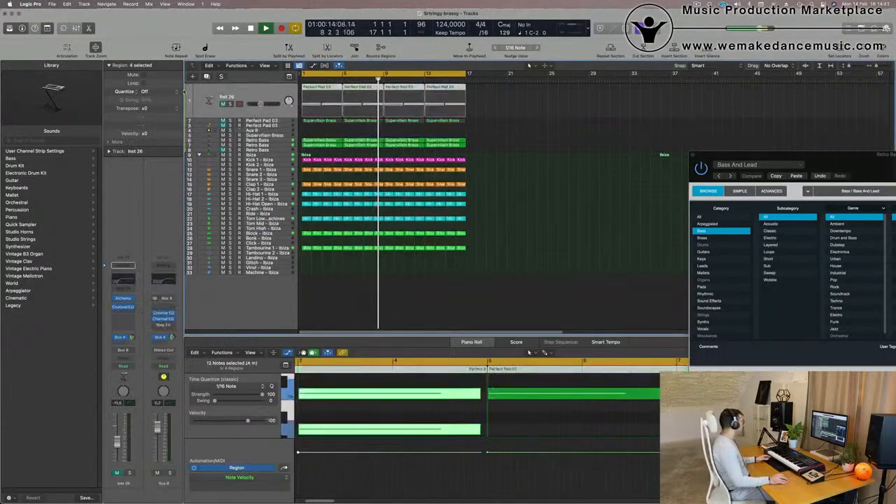
{"action": "left_click", "coordinate": [117, 473]}
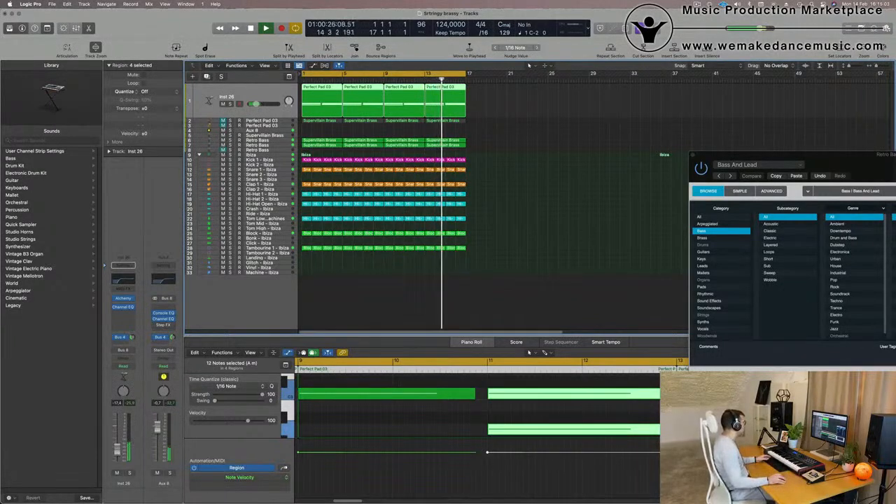
{"action": "key", "text": "x"}
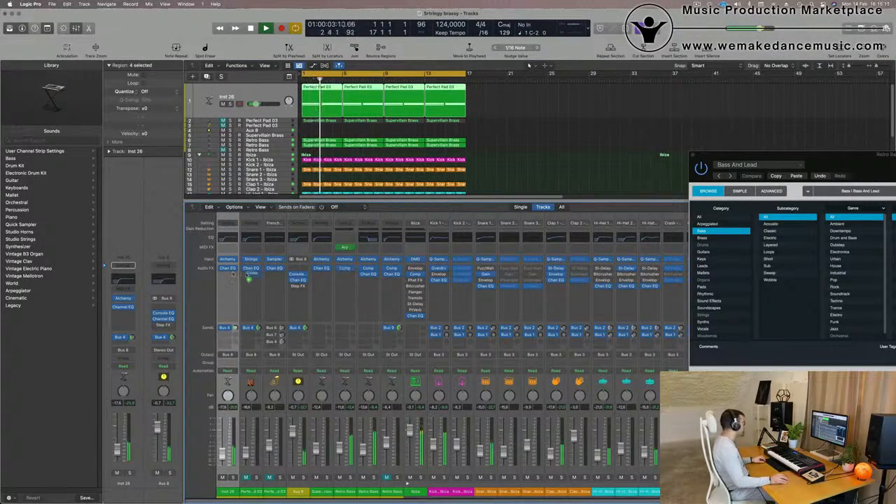
{"action": "left_click_drag", "start_coordinate": [225, 282], "coordinate": [223, 278]}
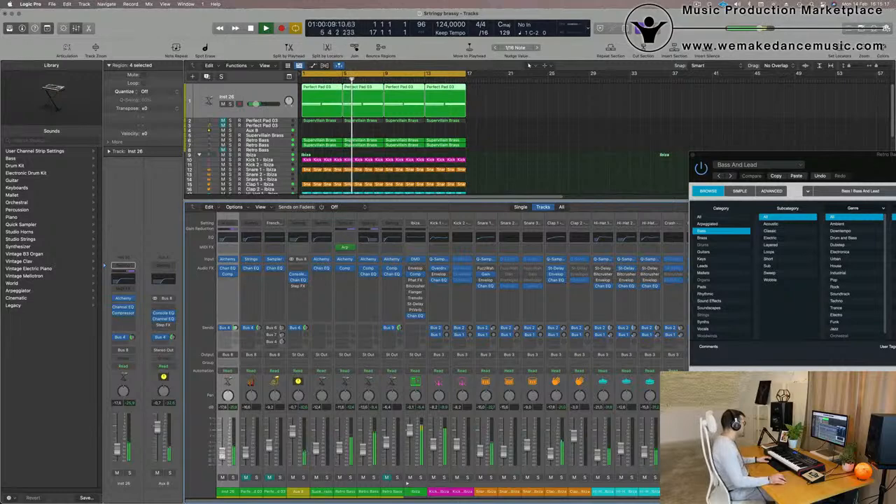
{"action": "left_click", "coordinate": [546, 134]}
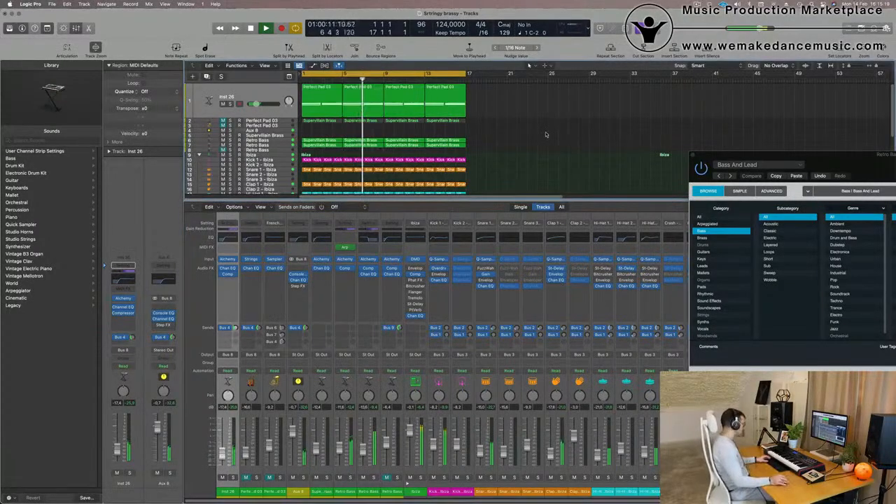
{"action": "key", "text": "x"}
Copy the first Block - Ibiza region to the start of the Bonk - Ibiza track and repeat it across the 16-bar loop
{"action": "key", "text": "super+Right"}
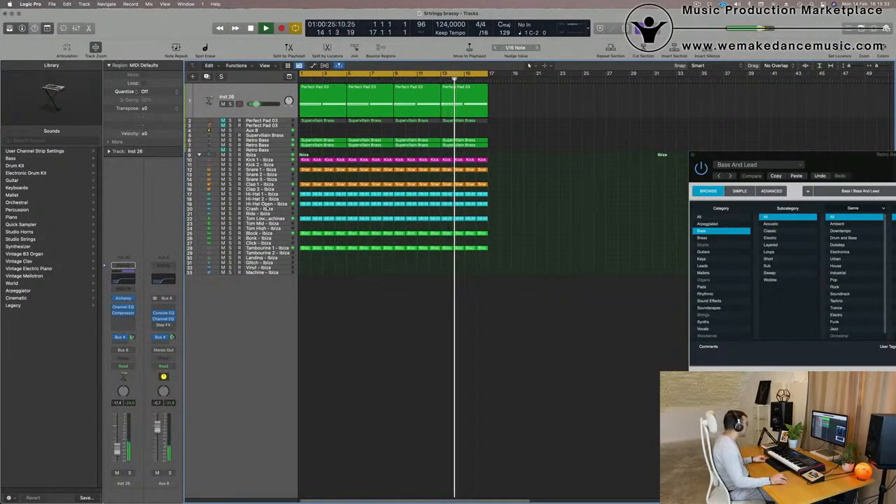
{"action": "left_click", "coordinate": [304, 235]}
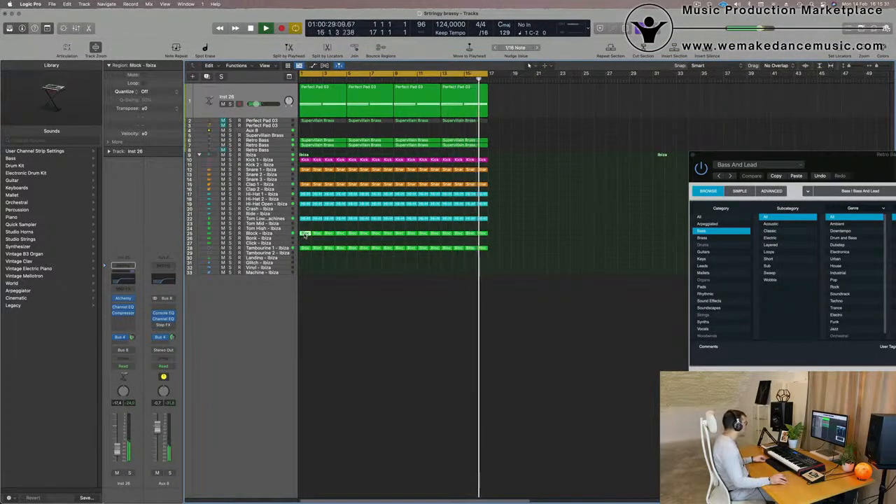
{"action": "mouse_move", "coordinate": [304, 240]}
{"action": "left_mouse_down"}
{"action": "mouse_move", "coordinate": [317, 238]}
{"action": "mouse_move", "coordinate": [294, 240]}
{"action": "left_mouse_up"}
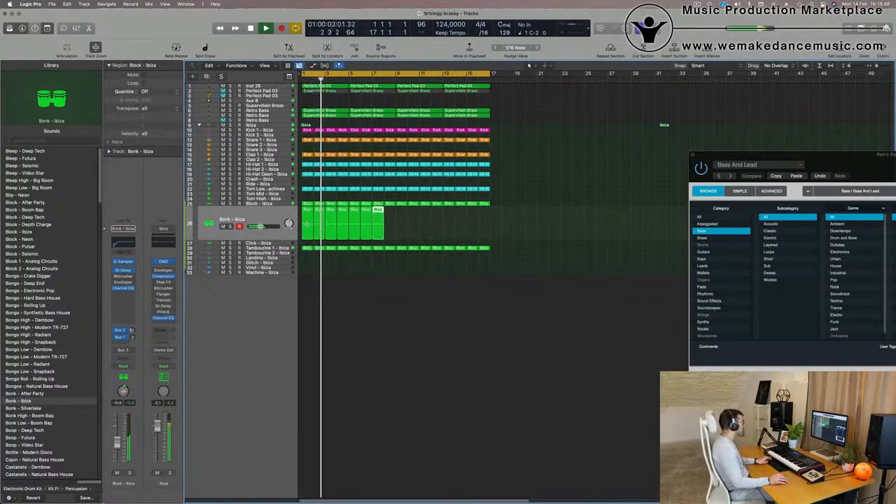
{"action": "key", "text": "super+r"}
{"action": "key", "text": "super+r"}
{"action": "key", "text": "super+r"}
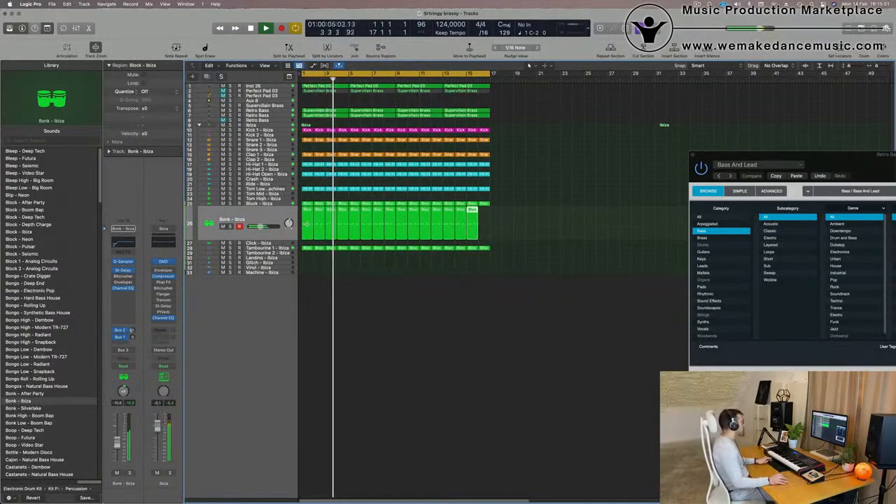
Lower the Bonk - Ibiza track to about -13.4 dB and add a Bus 1 Drum Machine Designer-Delay send with an adjusted level
{"action": "left_click", "coordinate": [272, 217]}
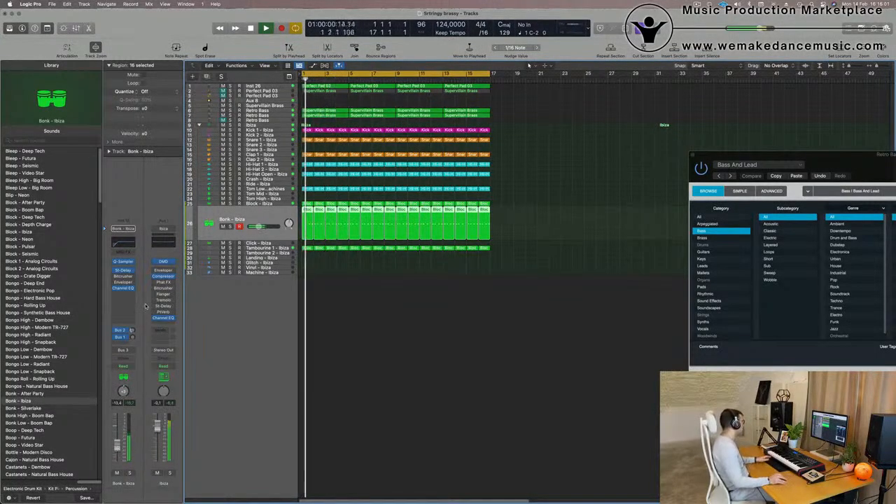
{"action": "left_click", "coordinate": [119, 346]}
{"action": "mouse_move", "coordinate": [122, 354]}
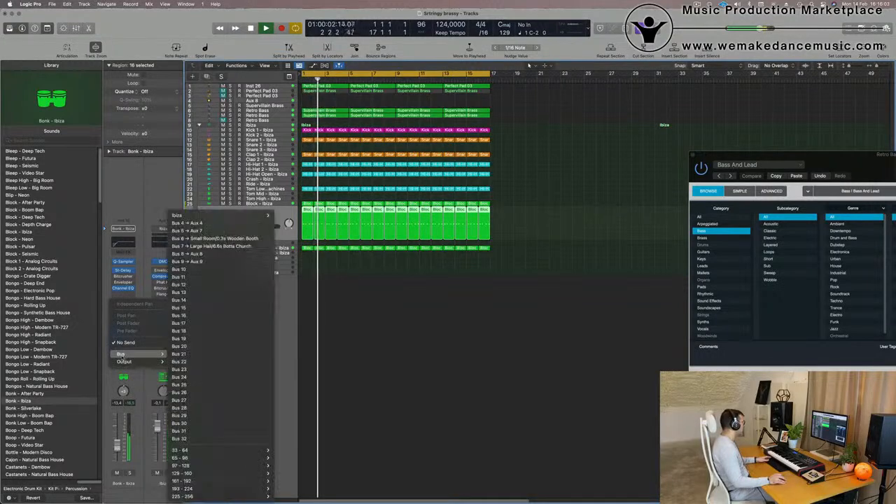
{"action": "mouse_move", "coordinate": [234, 215]}
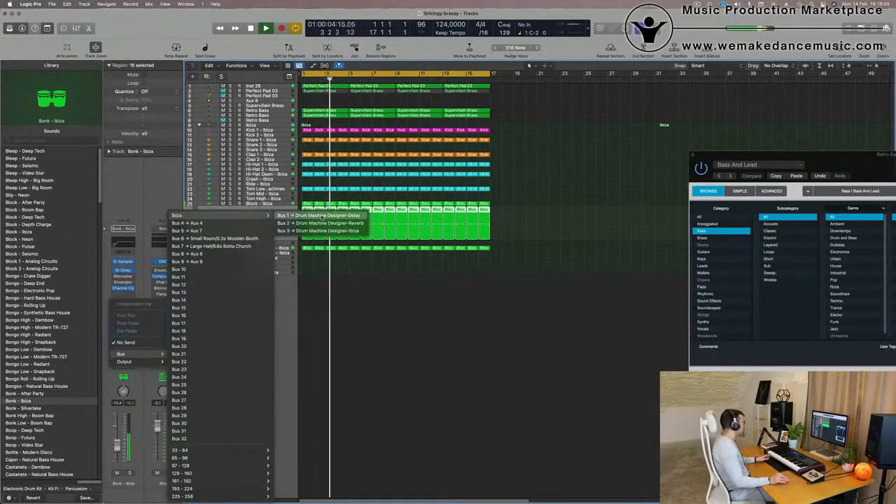
{"action": "left_click", "coordinate": [318, 216]}
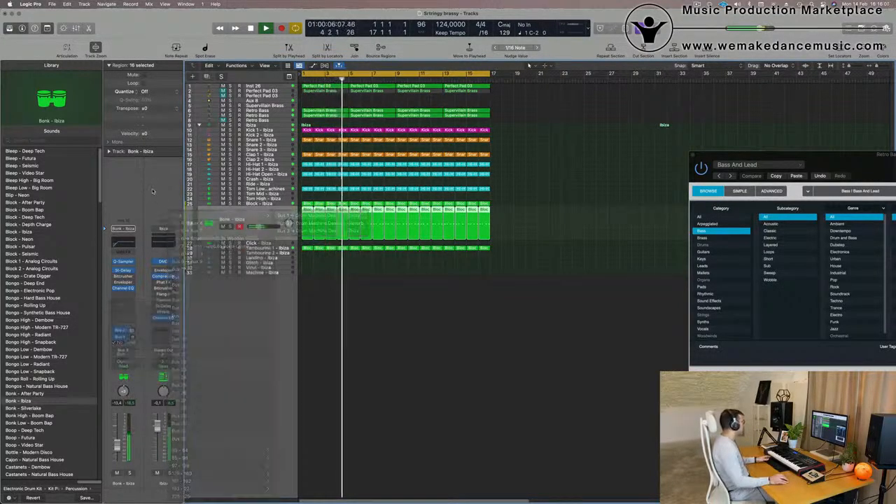
{"action": "key", "text": "space"}
{"action": "key", "text": "space"}
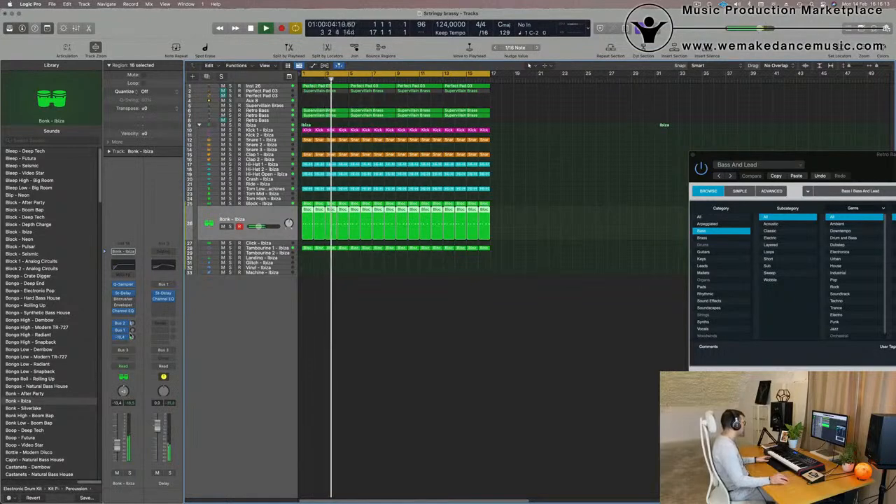
{"action": "left_click_drag", "start_coordinate": [132, 338], "coordinate": [134, 342]}
{"action": "left_click", "coordinate": [314, 340]}
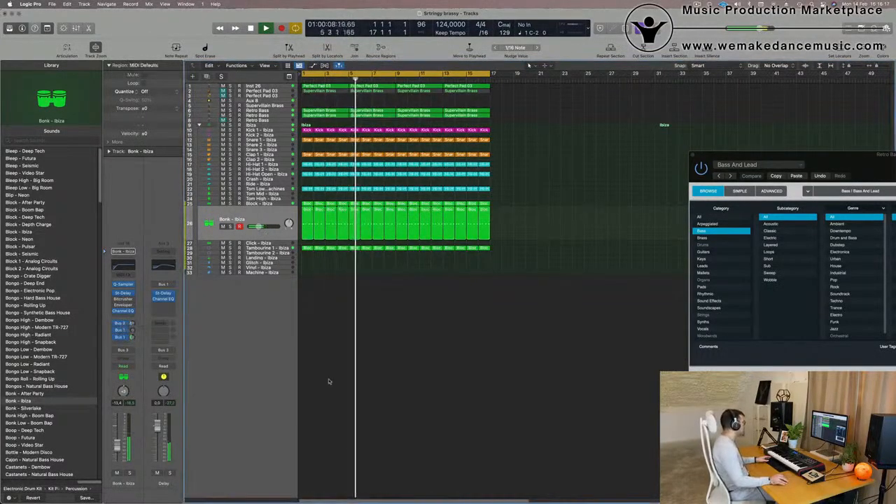
Set the low cut in Inst 26's Channel EQ to 430 Hz at 12 dB/Oct and raise the track to about -13.6 dB
{"action": "scroll", "coordinate": [468, 385], "scroll_direction": "up", "scroll_amount": 2}
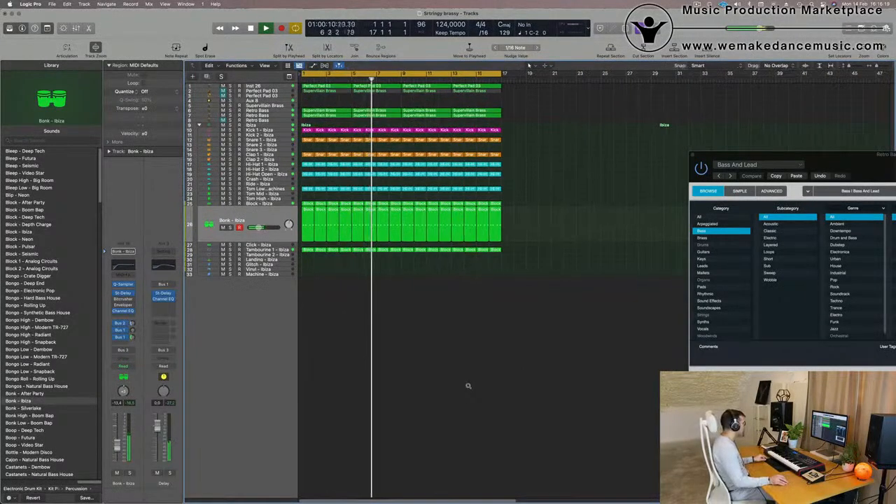
{"action": "scroll", "coordinate": [468, 386], "scroll_direction": "up", "scroll_amount": 2}
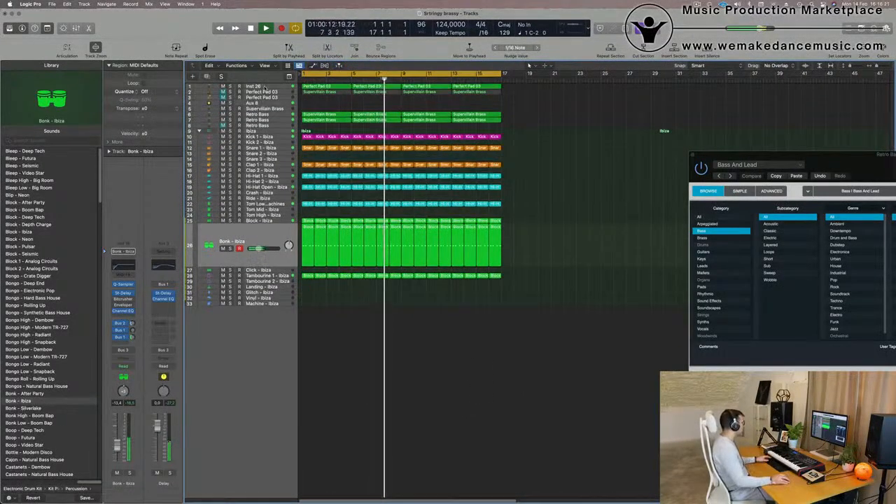
{"action": "left_click", "coordinate": [259, 86]}
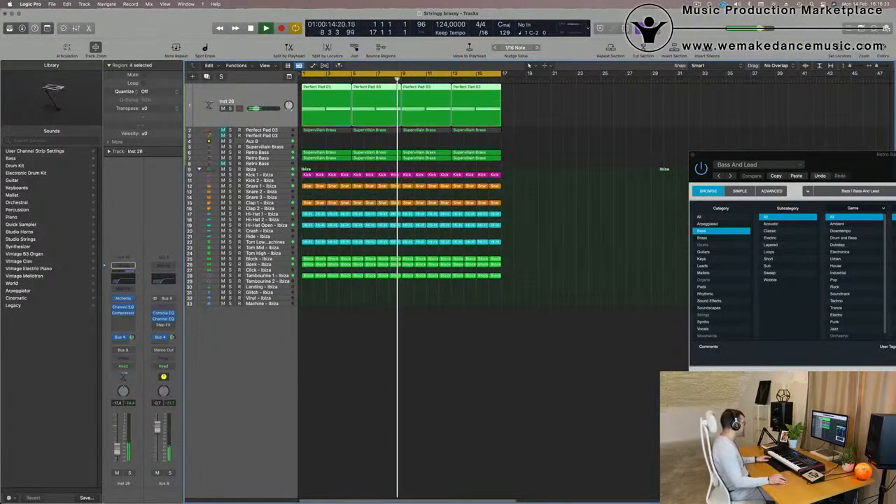
{"action": "left_click", "coordinate": [124, 307]}
{"action": "left_click_drag", "start_coordinate": [310, 316], "coordinate": [444, 323]}
{"action": "left_click_drag", "start_coordinate": [368, 326], "coordinate": [424, 328]}
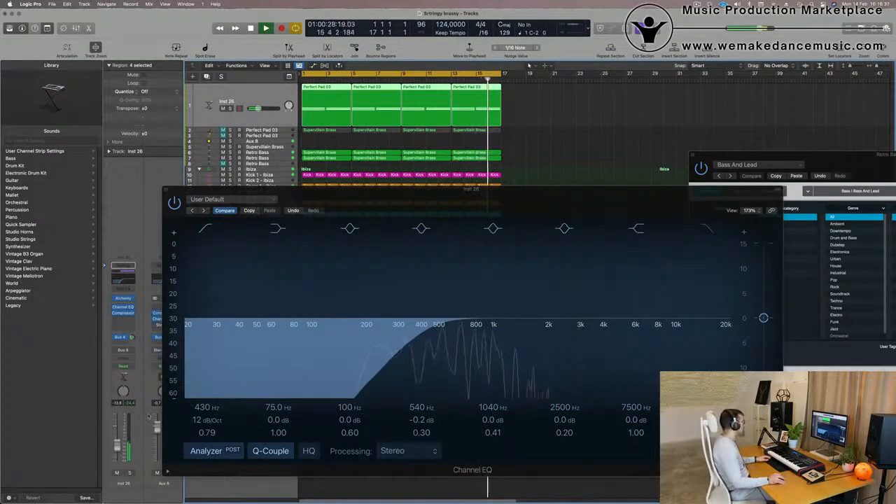
{"action": "left_click_drag", "start_coordinate": [396, 190], "coordinate": [539, 189]}
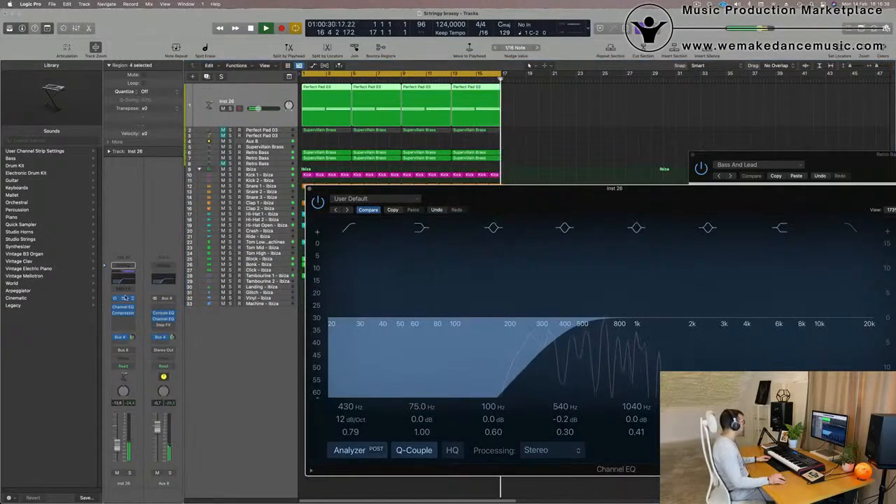
Adjust the Cutoff in Inst 26's Alchemy to about 41% and close the Alchemy and Channel EQ windows
{"action": "left_click", "coordinate": [123, 298]}
{"action": "left_click", "coordinate": [123, 299]}
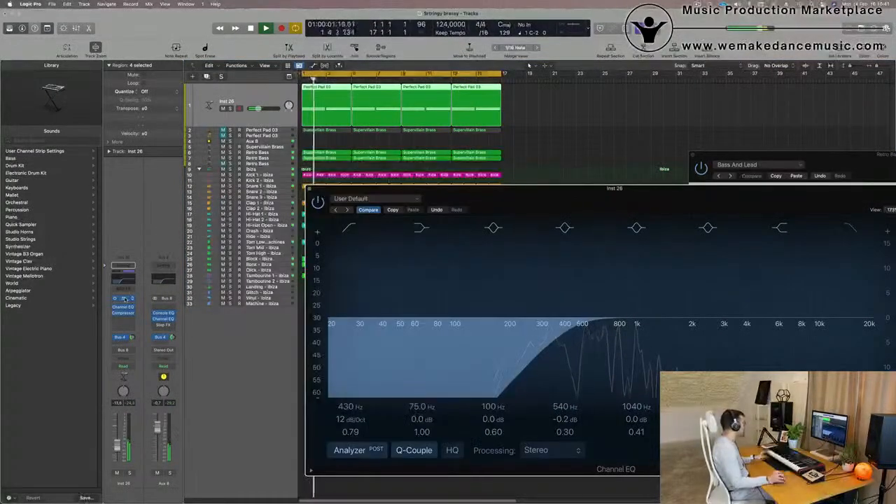
{"action": "left_click", "coordinate": [123, 298]}
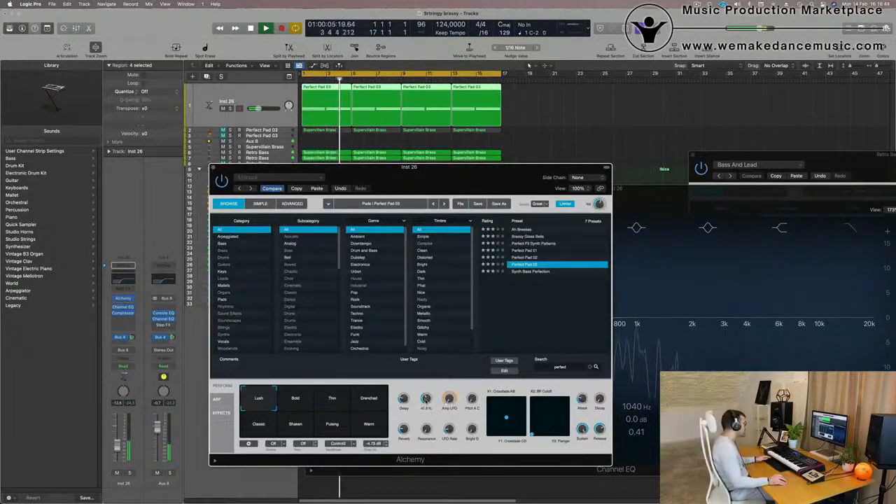
{"action": "left_click_drag", "start_coordinate": [218, 167], "coordinate": [324, 221]}
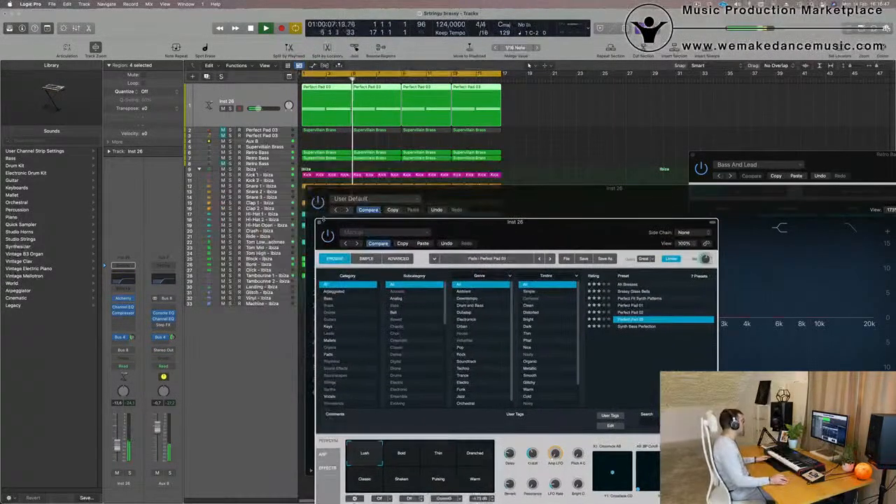
{"action": "left_click", "coordinate": [319, 222]}
{"action": "left_click", "coordinate": [309, 188]}
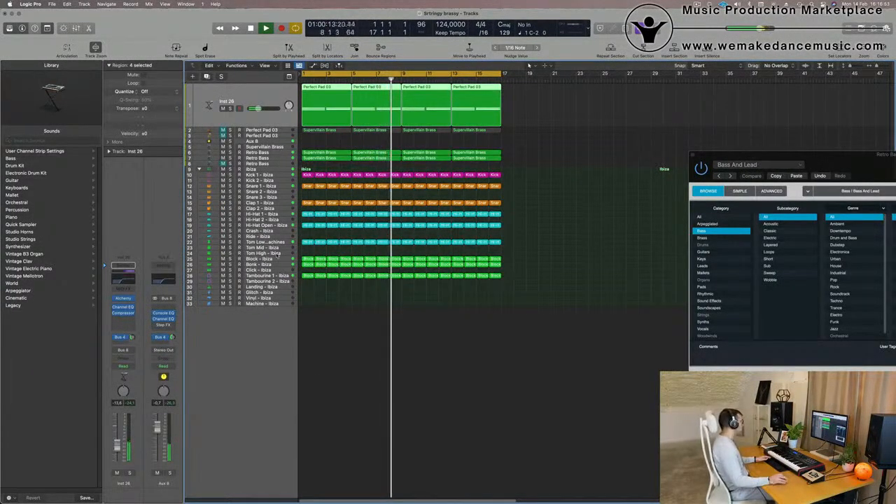
Copy the first Block - Ibiza region to the start of the Tom Mid - Ibiza track and open it in the Piano Roll
{"action": "left_click_drag", "start_coordinate": [309, 259], "coordinate": [308, 253]}
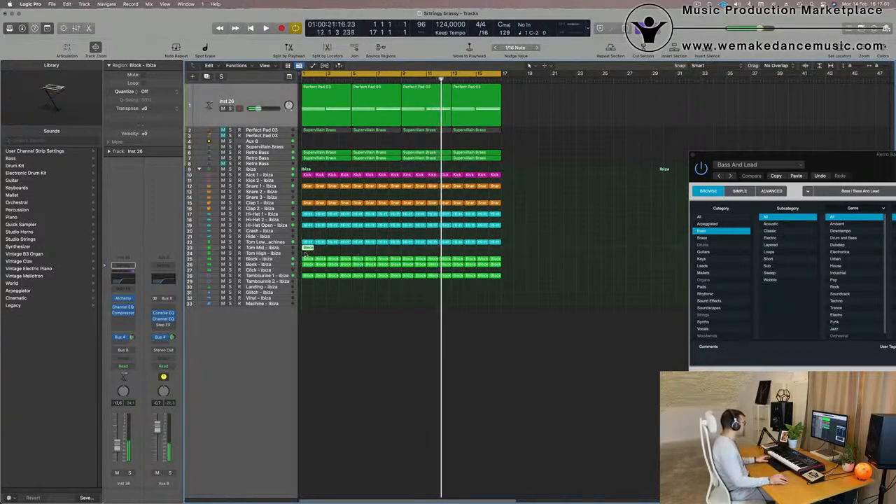
{"action": "key", "text": "p"}
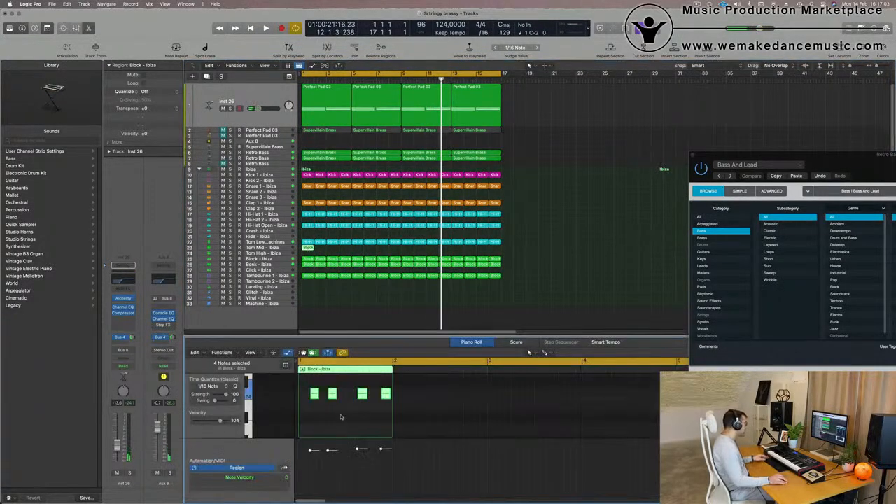
{"action": "scroll", "coordinate": [340, 418], "scroll_direction": "up", "scroll_amount": 5}
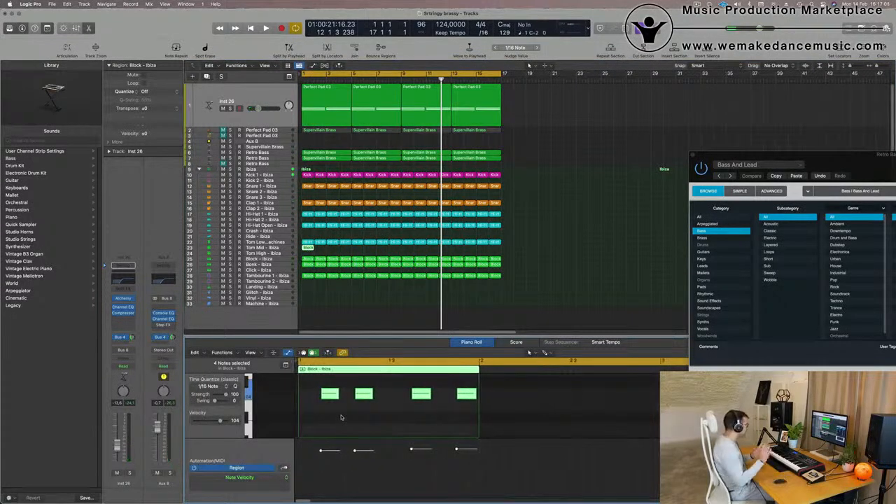
{"action": "left_click", "coordinate": [340, 419]}
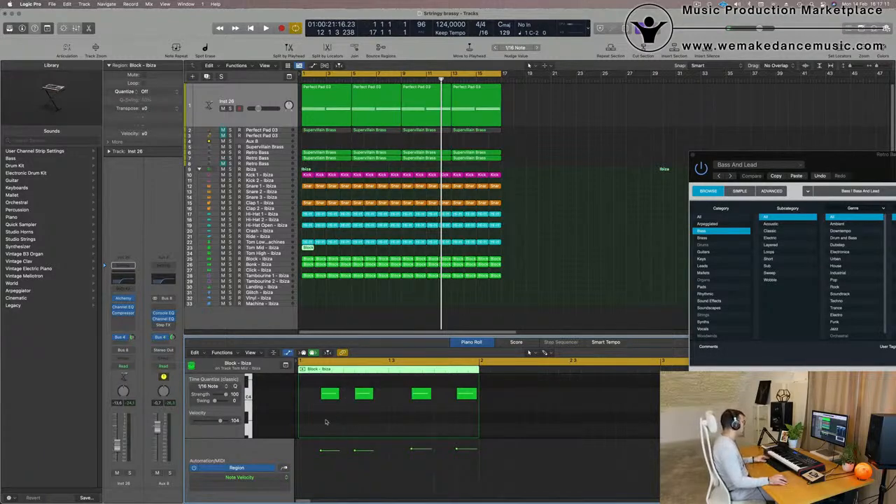
Move the first and third notes of the Tom Mid pattern a sixteenth earlier and delete the second and fourth notes
{"action": "left_click_drag", "start_coordinate": [329, 399], "coordinate": [319, 399]}
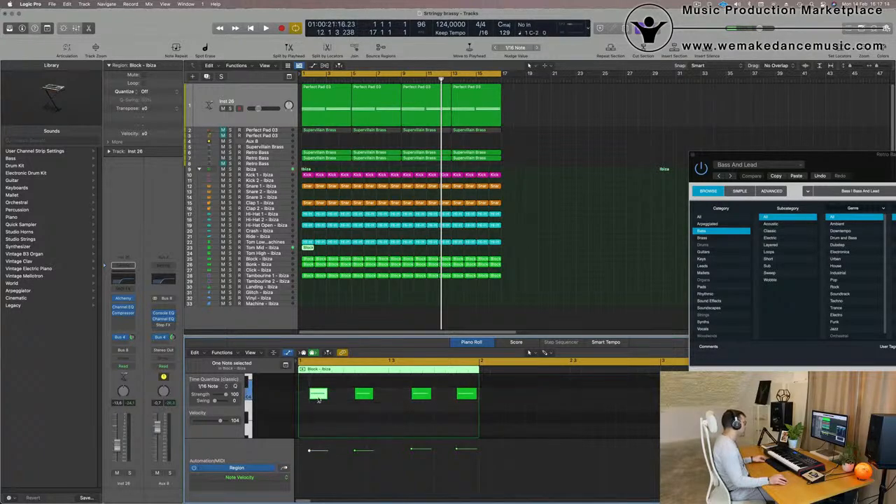
{"action": "left_click_drag", "start_coordinate": [420, 396], "coordinate": [410, 397]}
{"action": "left_click", "coordinate": [363, 396]}
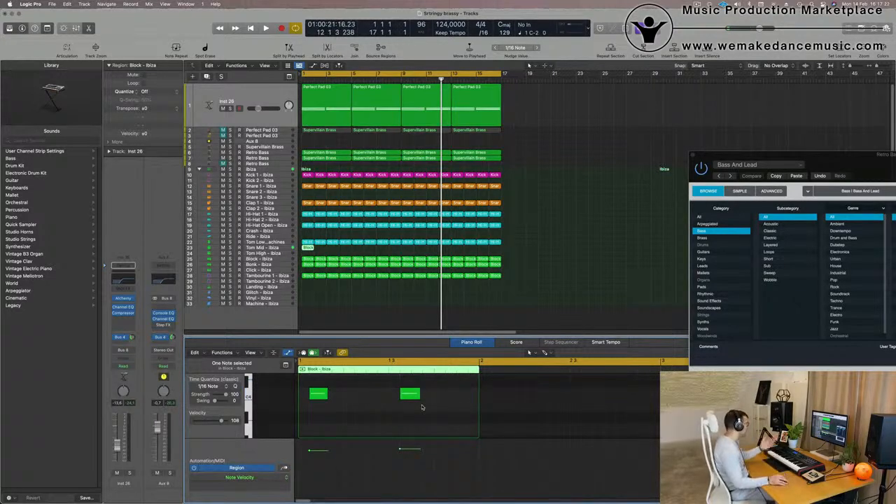
Audition the Tom Mid - Ibiza pattern with the loop and transpose its two notes to another pitch
{"action": "left_click_drag", "start_coordinate": [316, 421], "coordinate": [449, 394]}
{"action": "key", "text": "space"}
{"action": "left_click", "coordinate": [270, 247]}
{"action": "key", "text": "space"}
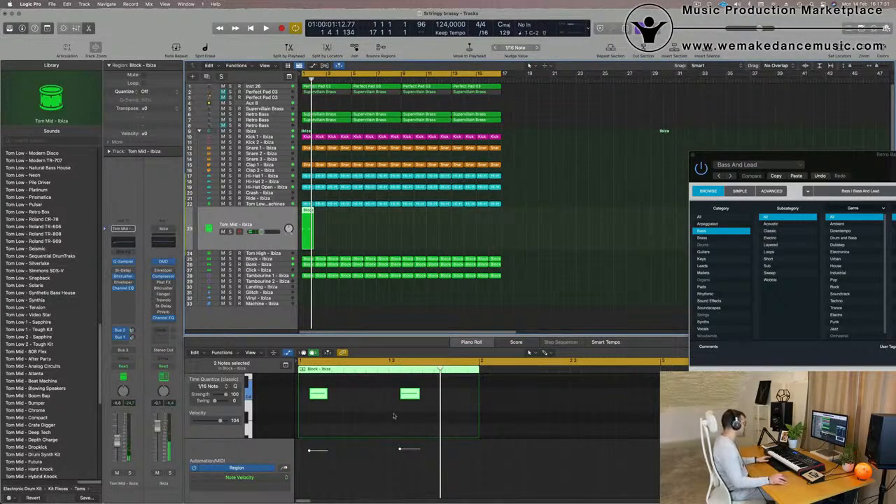
{"action": "left_click_drag", "start_coordinate": [428, 420], "coordinate": [299, 394]}
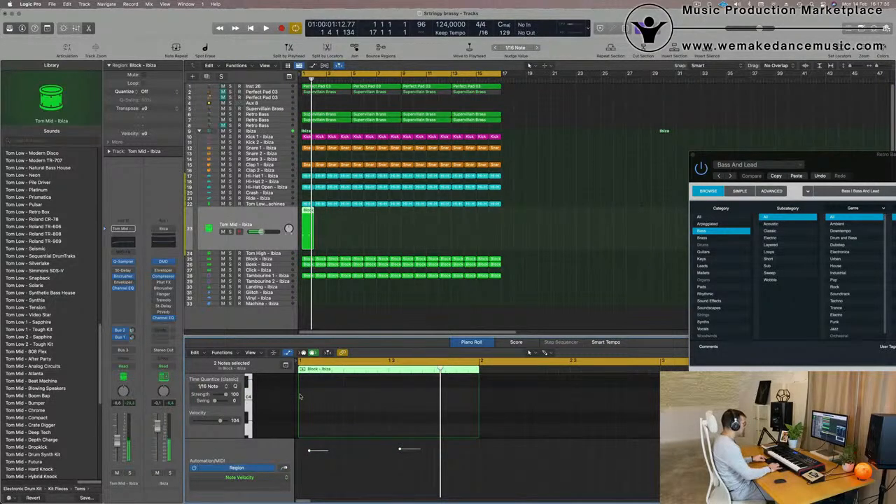
{"action": "key", "text": "space"}
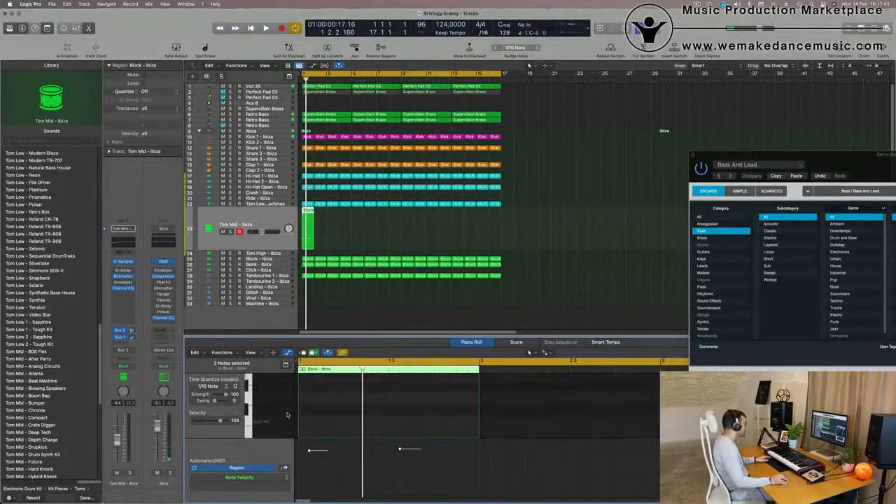
Repeat the one-bar region on the Tom Mid - Ibiza track until it fills the arrangement up to bar 17
{"action": "key", "text": "space"}
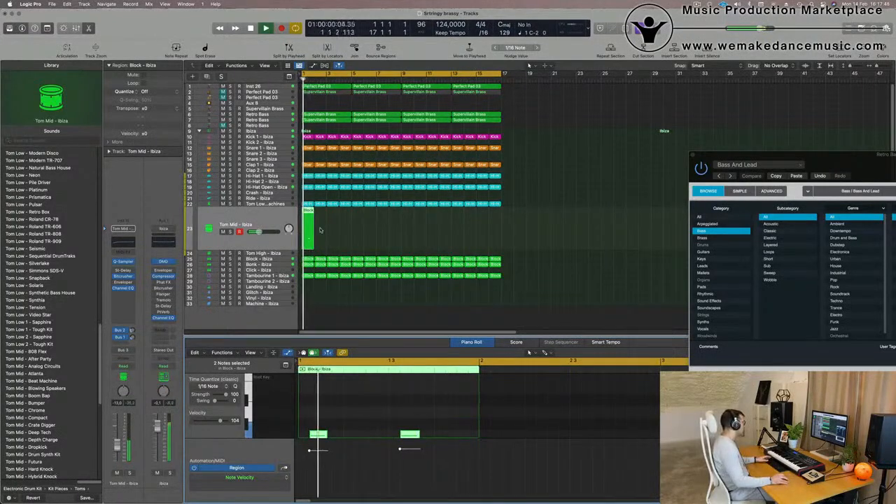
{"action": "key", "text": "super+r"}
{"action": "key", "text": "super+r"}
{"action": "key", "text": "super+r"}
{"action": "key", "text": "super+r"}
{"action": "key", "text": "super+r"}
{"action": "key", "text": "super+r"}
{"action": "key", "text": "super+r"}
{"action": "key", "text": "super+r"}
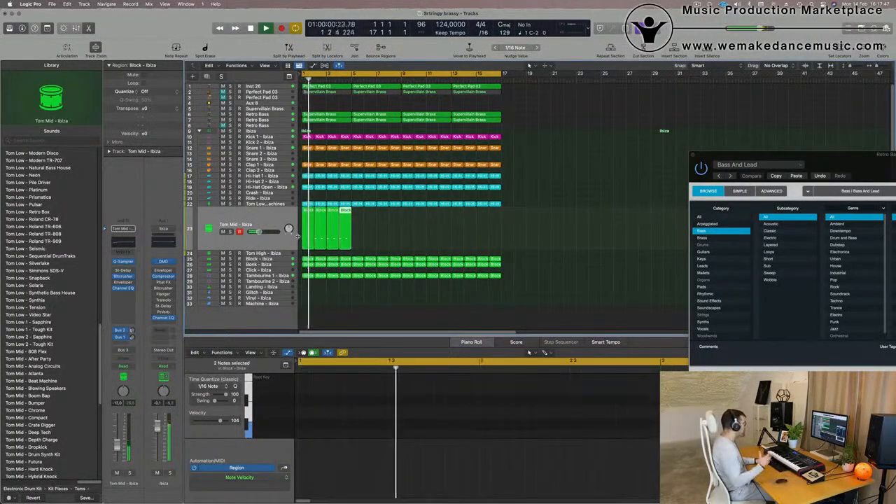
{"action": "key", "text": "super+r"}
{"action": "key", "text": "super+r"}
{"action": "key", "text": "super+r"}
{"action": "key", "text": "super+r"}
{"action": "key", "text": "super+r"}
{"action": "key", "text": "super+r"}
{"action": "key", "text": "super+r"}
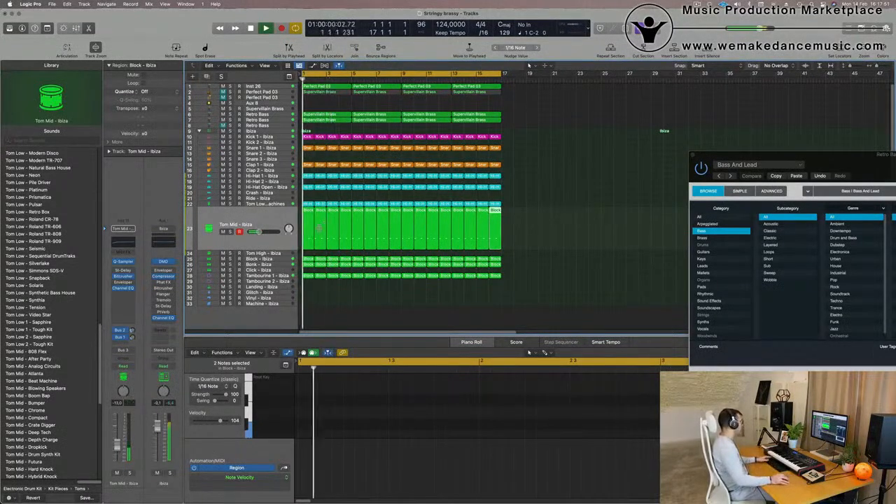
Select all regions on the tom track, change its sound to Tom Mid - After Party and play from the start
{"action": "key", "text": "space"}
{"action": "left_click", "coordinate": [254, 223]}
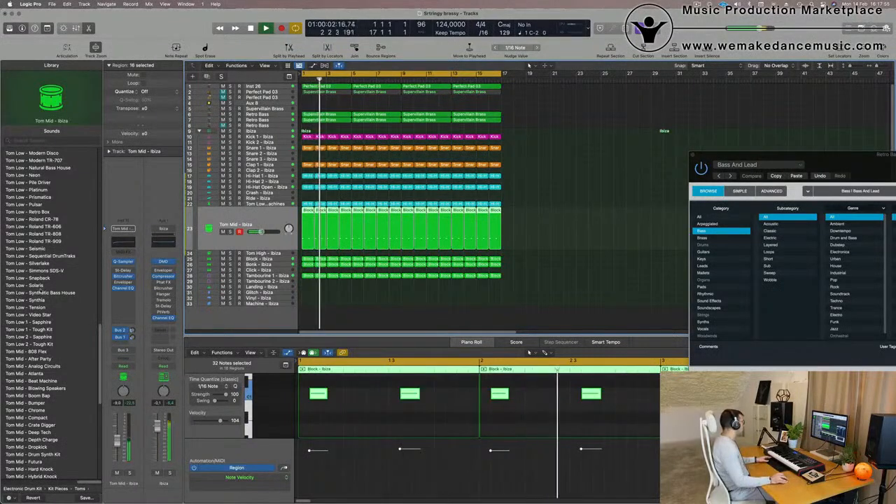
{"action": "scroll", "coordinate": [60, 361], "scroll_direction": "down", "scroll_amount": 3}
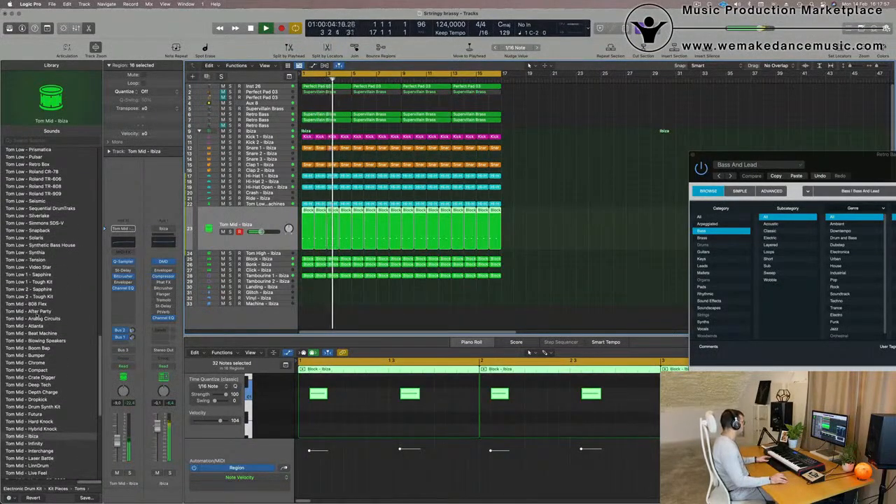
{"action": "left_click", "coordinate": [37, 312]}
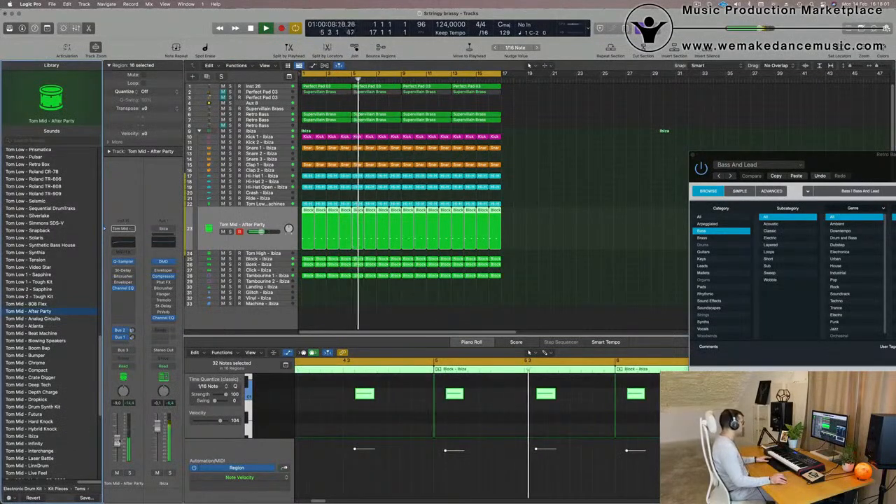
{"action": "key", "text": "space"}
{"action": "key", "text": "space"}
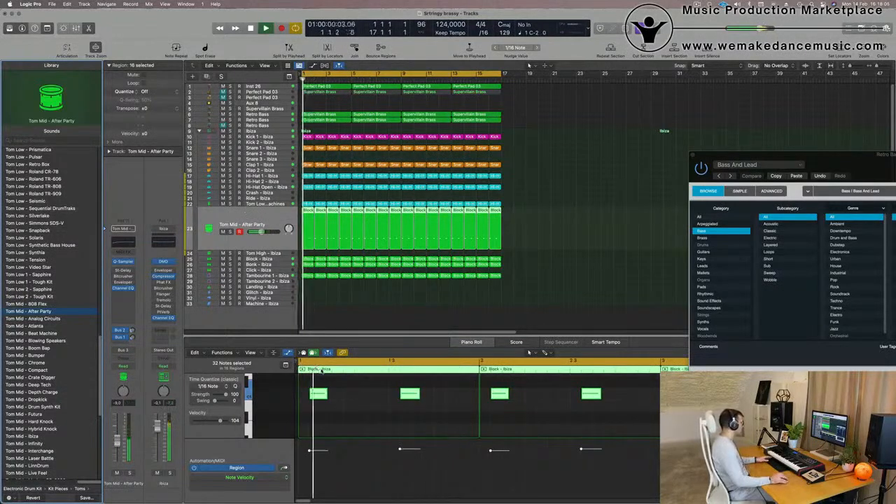
Move the second tom note in bar 1 close to the end of the bar and play the result
{"action": "key", "text": "space"}
{"action": "left_click_drag", "start_coordinate": [409, 396], "coordinate": [471, 397]}
{"action": "key", "text": "super+z"}
{"action": "key", "text": "space"}
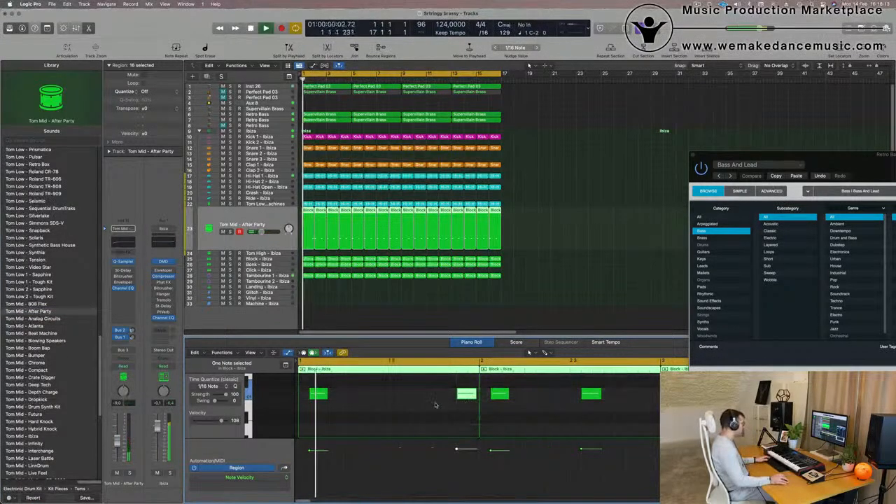
Listen to the changed tom rhythm, and move the second tom note in bar 2 near the end of its bar as well
{"action": "key", "text": "super+Left"}
{"action": "key", "text": "super+Left"}
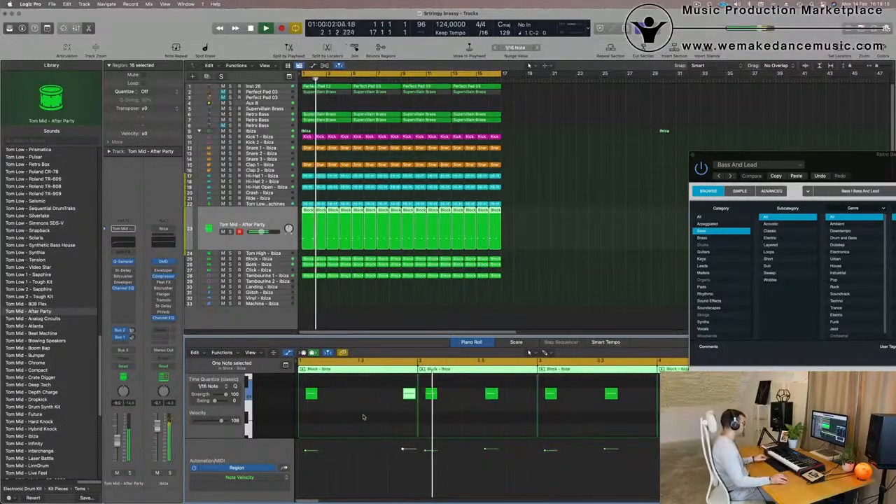
{"action": "key", "text": "space"}
{"action": "key", "text": "super+Left"}
{"action": "key", "text": "super+Left"}
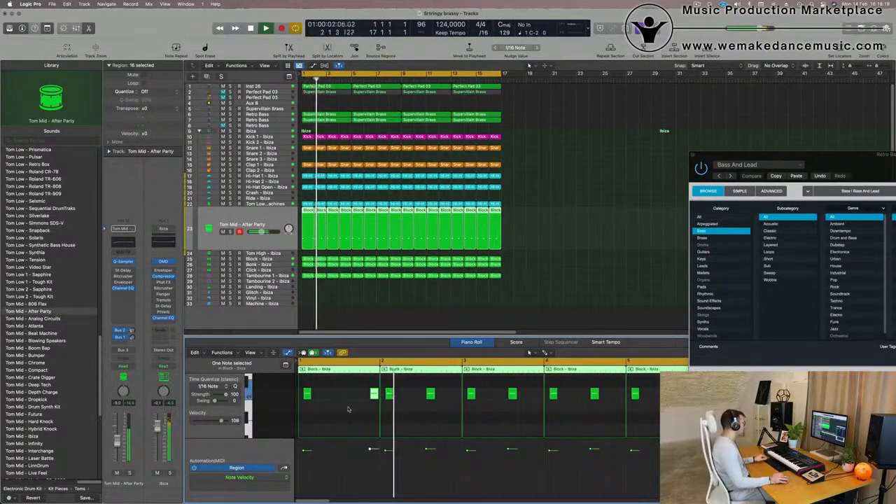
{"action": "key", "text": "super+Left"}
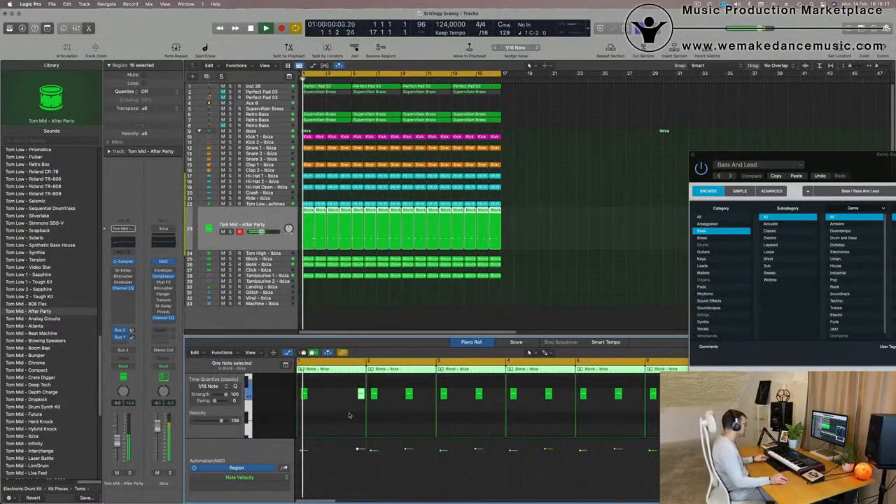
{"action": "key", "text": "super+Right"}
{"action": "key", "text": "super+Left"}
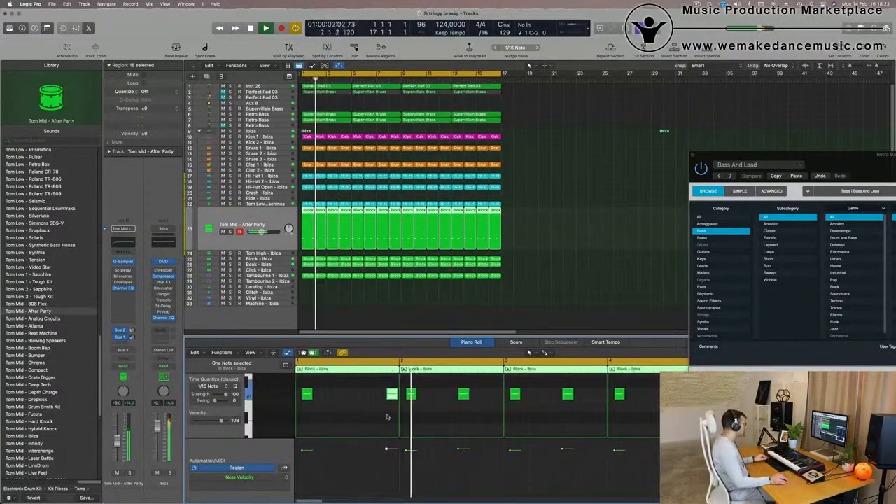
{"action": "key", "text": "Return"}
{"action": "key", "text": "space"}
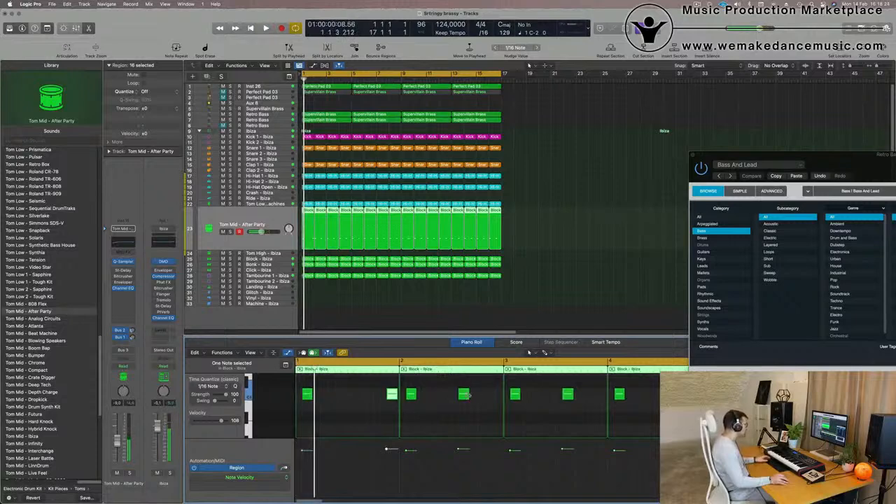
{"action": "left_click_drag", "start_coordinate": [463, 396], "coordinate": [496, 398]}
Delete the tom regions after bar 2 and repeat the two edited regions up to bar 17
{"action": "left_click_drag", "start_coordinate": [533, 212], "coordinate": [294, 238]}
{"action": "key", "text": "BackSpace"}
{"action": "key", "text": "super+r"}
{"action": "key", "text": "super+r"}
{"action": "key", "text": "super+r"}
{"action": "key", "text": "super+r"}
{"action": "key", "text": "super+r"}
{"action": "key", "text": "super+r"}
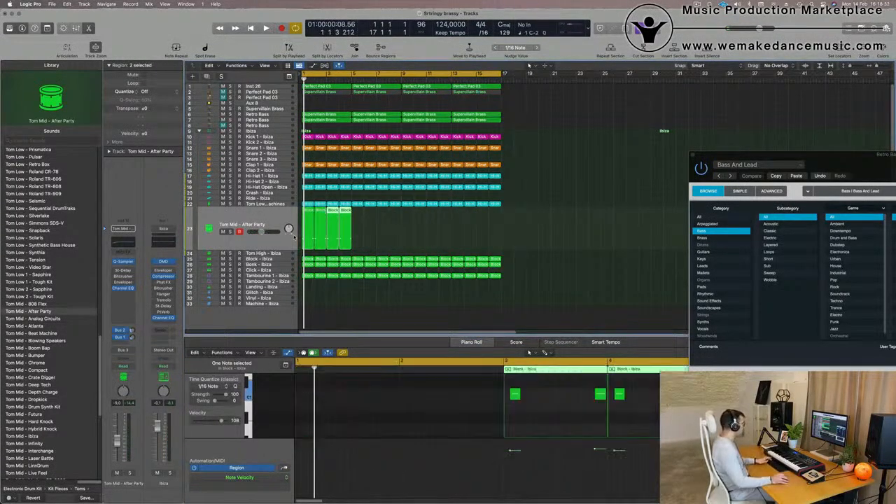
{"action": "key", "text": "space"}
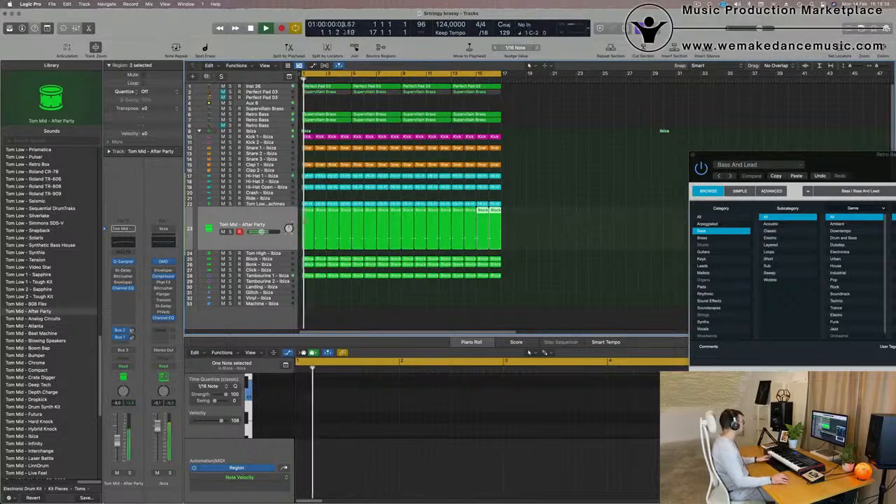
Audition Analog Circuits and Beat Machine on the tom track during playback, and settle on the Tom Mid - Boom Bap sound
{"action": "left_click", "coordinate": [269, 241]}
{"action": "key", "text": "space"}
{"action": "key", "text": "space"}
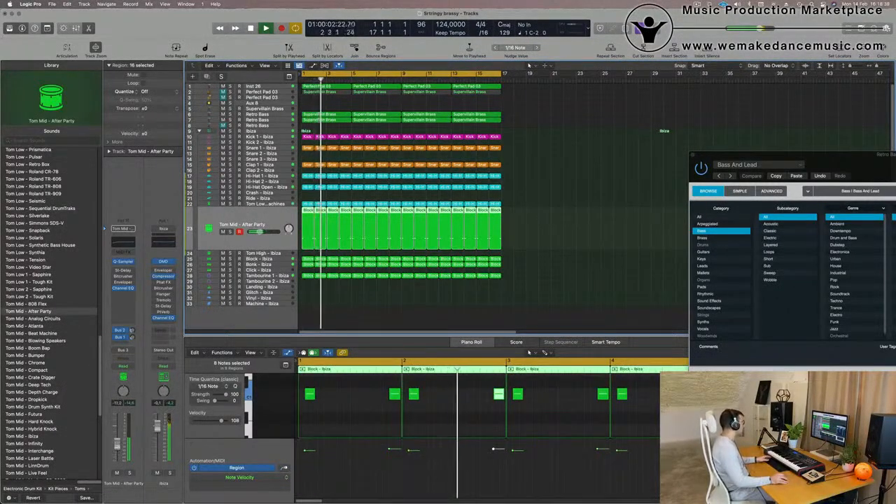
{"action": "left_click", "coordinate": [44, 319]}
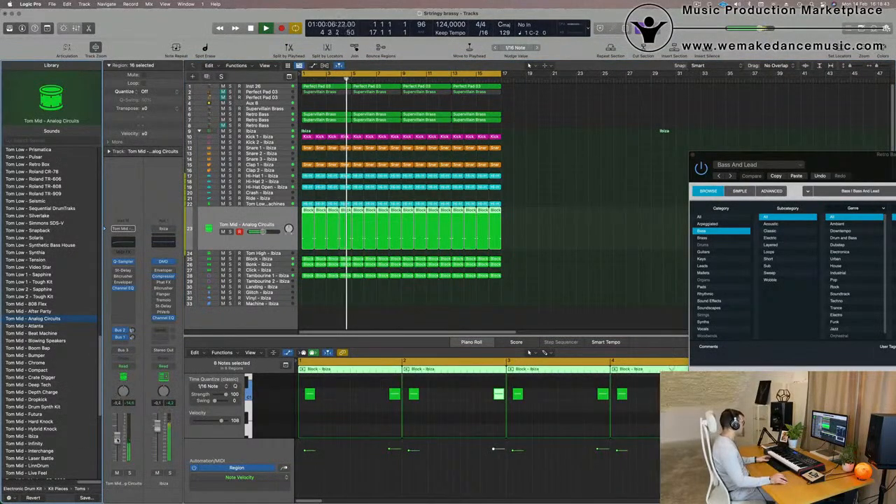
{"action": "left_click", "coordinate": [33, 326]}
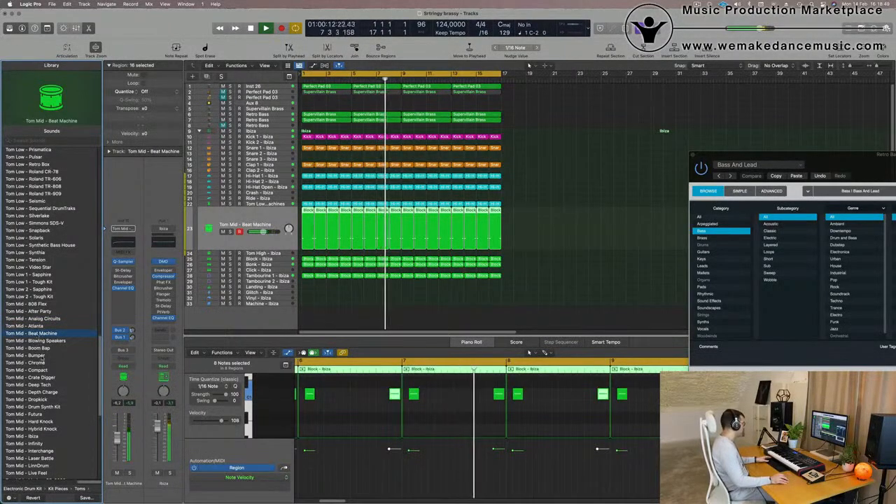
{"action": "left_click", "coordinate": [31, 348]}
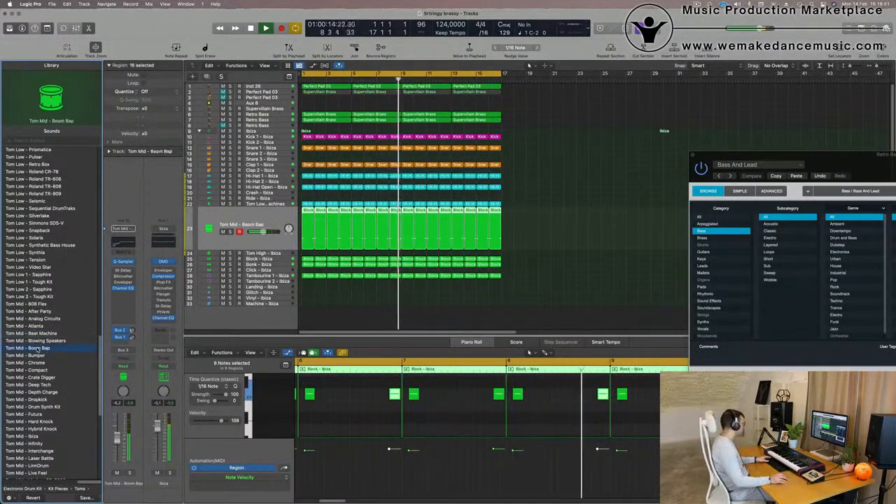
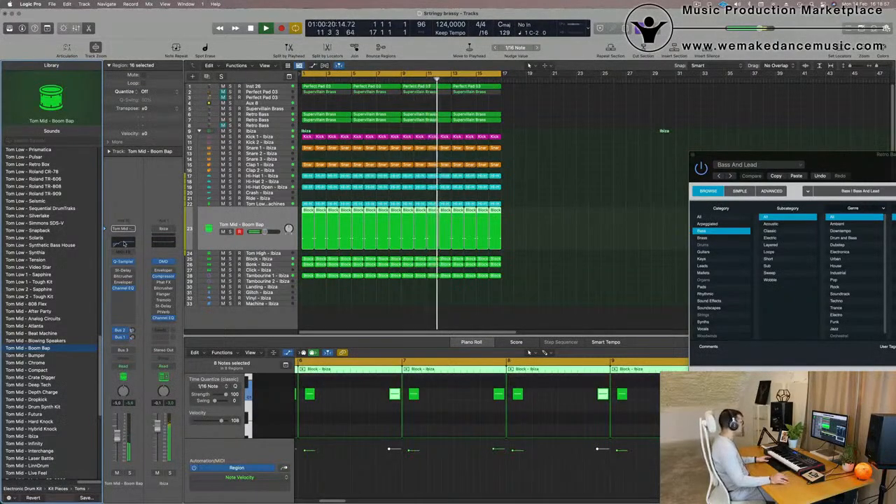
In the tom's Channel EQ, set the low cut to 232 Hz and boost 148 Hz by 1.1 dB, and set the Bus 1 send to -6.7
{"action": "left_click", "coordinate": [123, 243]}
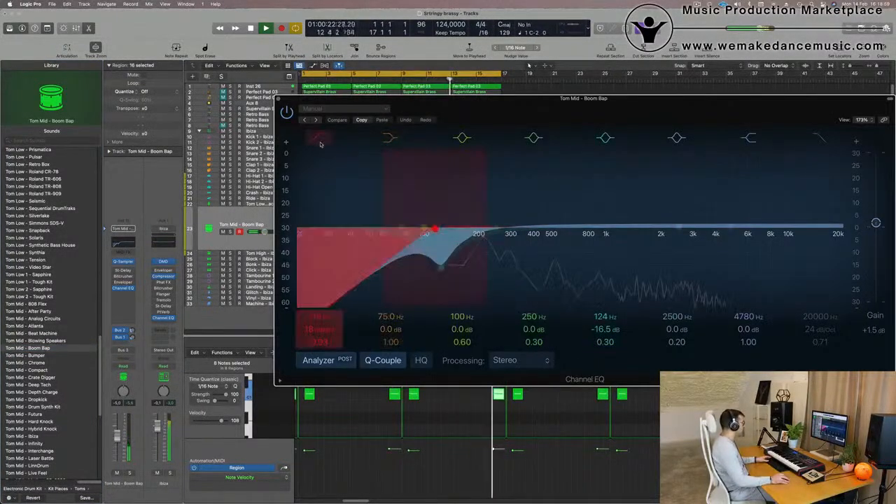
{"action": "left_click_drag", "start_coordinate": [424, 229], "coordinate": [457, 224]}
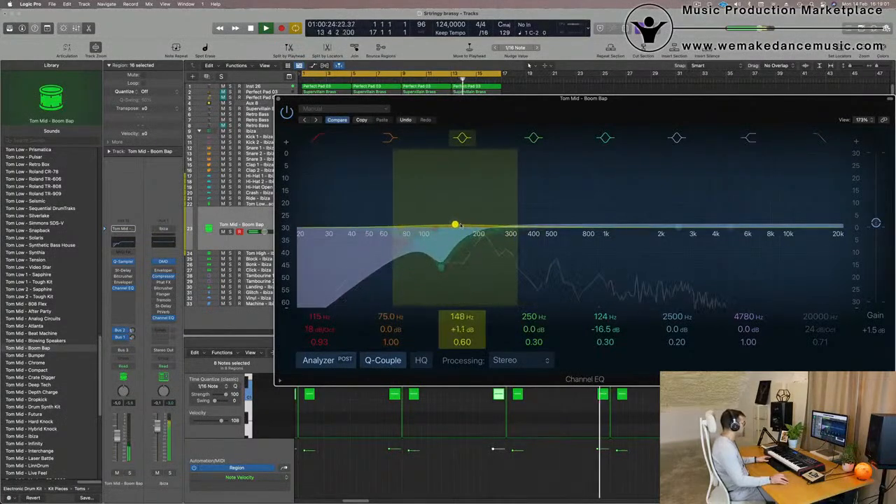
{"action": "left_click", "coordinate": [317, 137]}
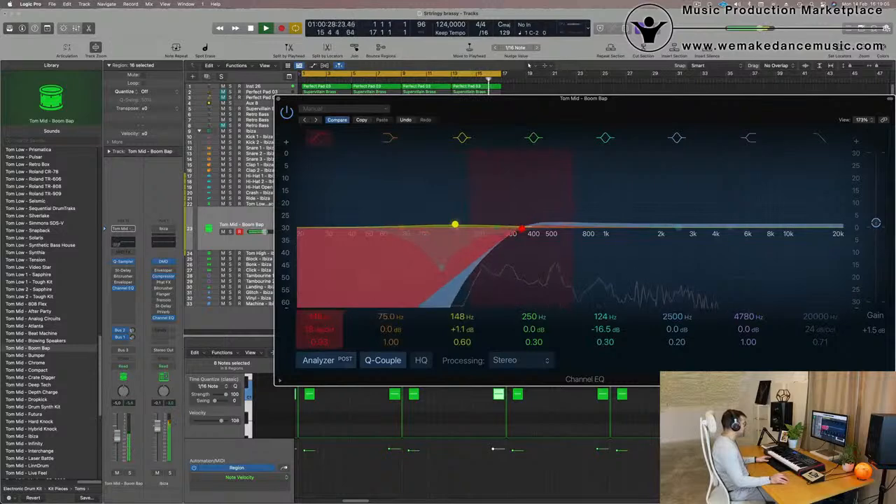
{"action": "left_click_drag", "start_coordinate": [508, 229], "coordinate": [497, 229]}
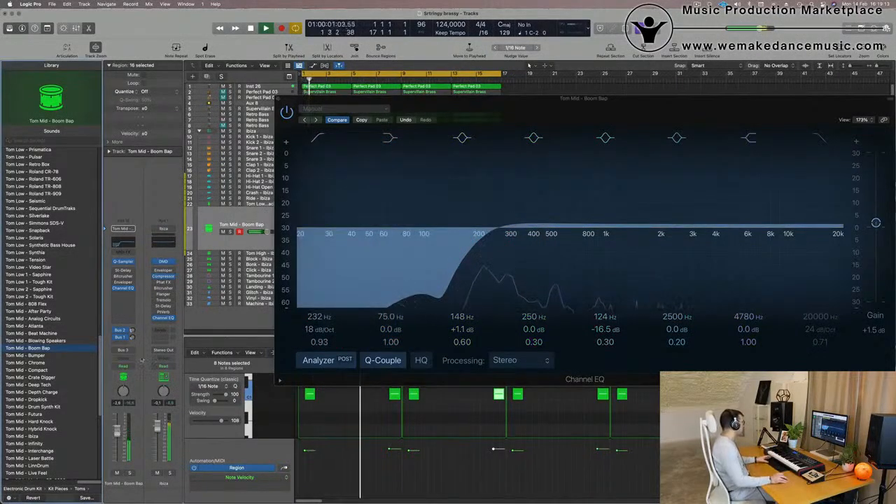
{"action": "left_click", "coordinate": [130, 337]}
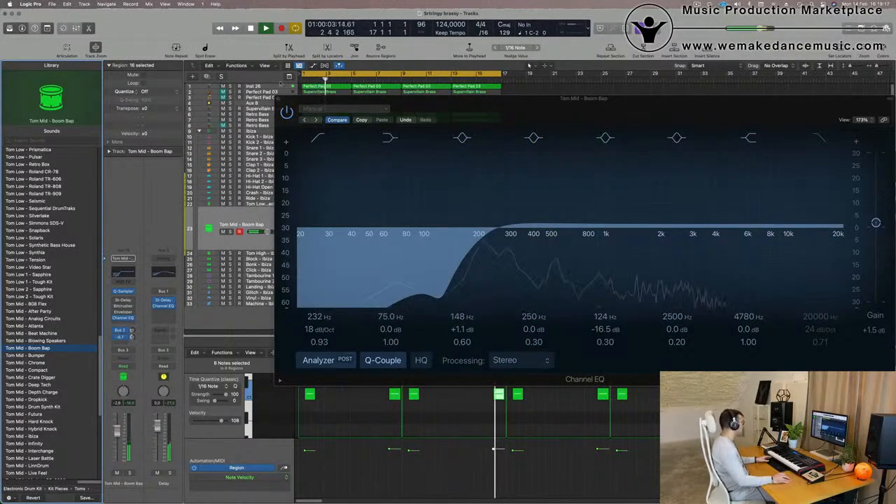
{"action": "left_click", "coordinate": [278, 99]}
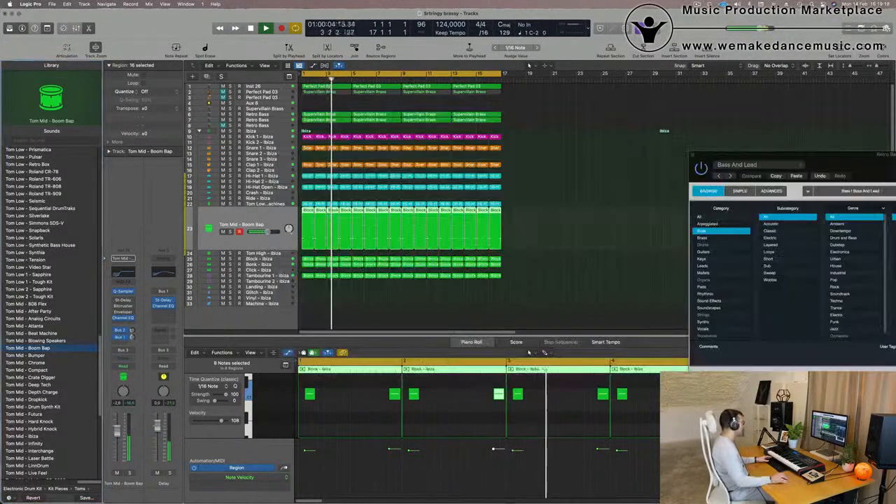
Solo Tom Mid, Block, Bonk, Kick 1 and Inst 26 one after another to hear them together, and clear all solos
{"action": "left_click", "coordinate": [230, 232]}
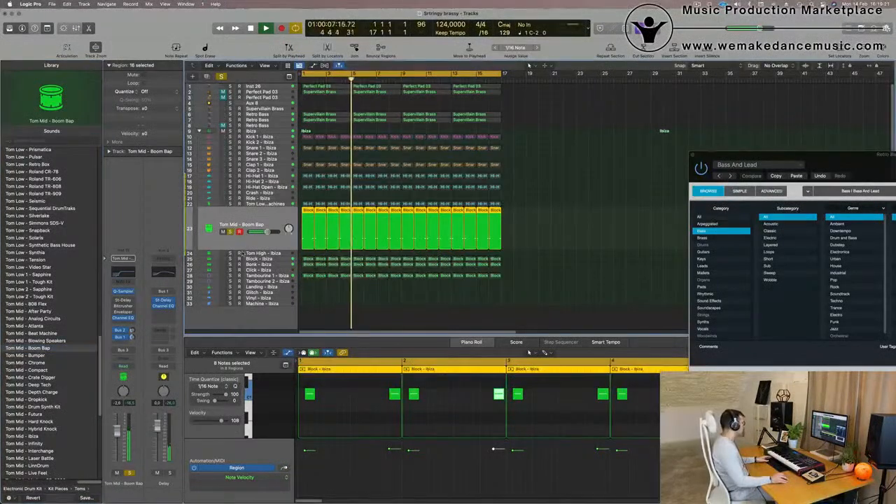
{"action": "left_click", "coordinate": [230, 258]}
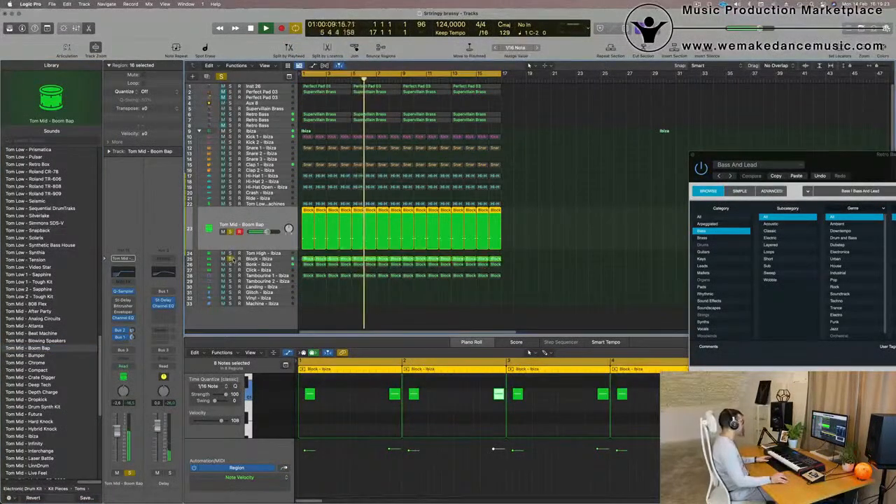
{"action": "left_click", "coordinate": [231, 264]}
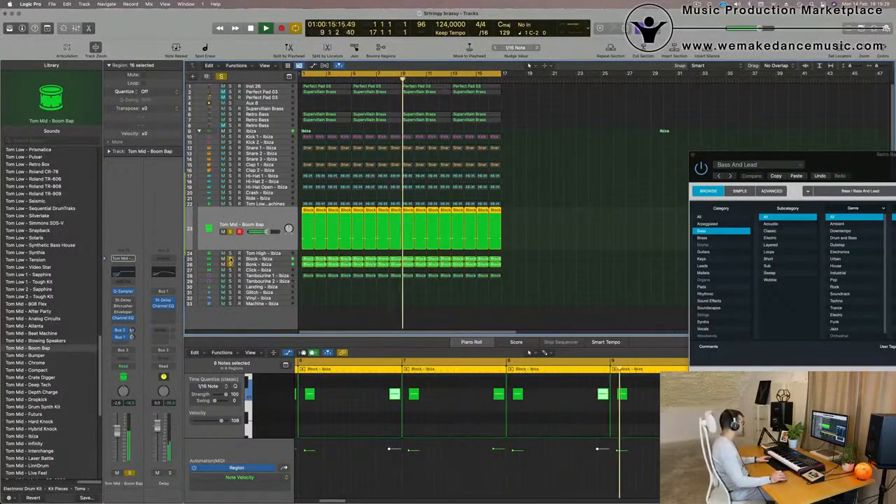
{"action": "left_click", "coordinate": [229, 136]}
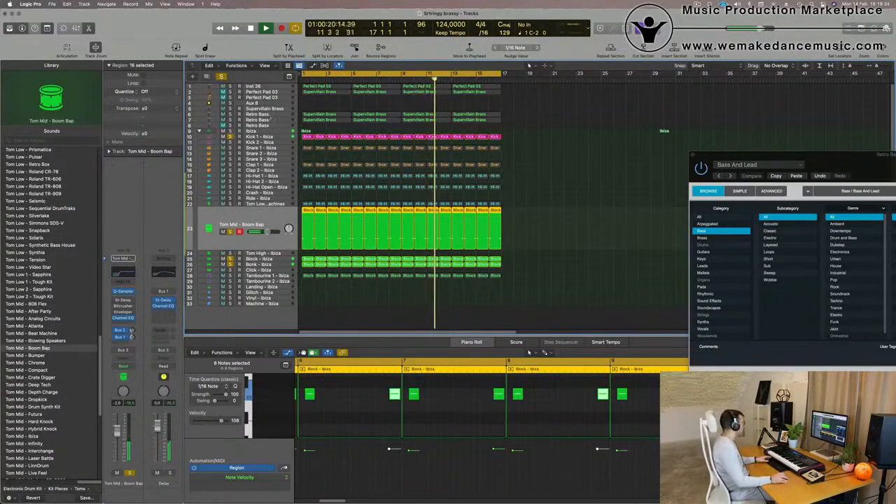
{"action": "left_click", "coordinate": [230, 87]}
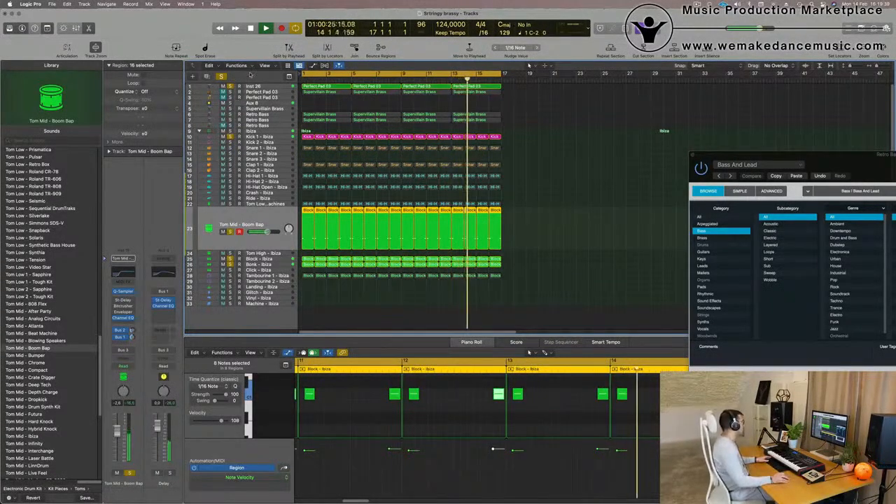
{"action": "left_click", "coordinate": [220, 76]}
{"action": "key", "text": "space"}
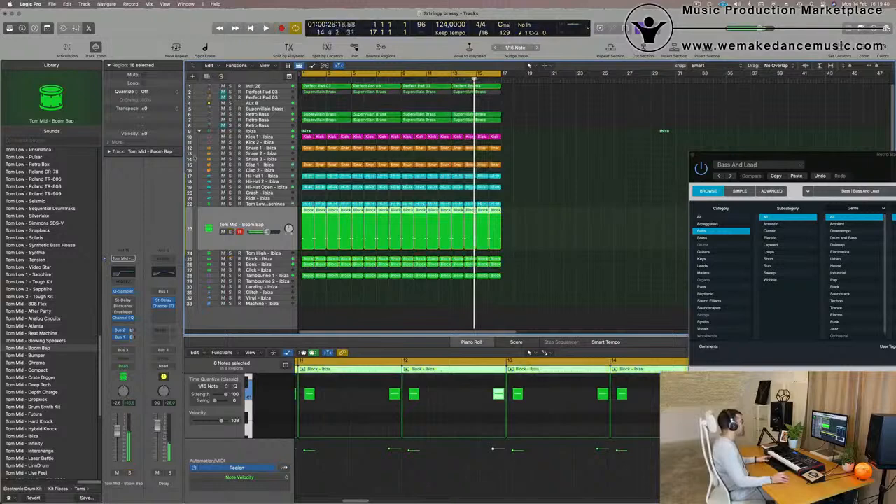
Play the full arrangement from the beginning to check the tom part in context
{"action": "left_click", "coordinate": [547, 215]}
{"action": "key", "text": "Return"}
{"action": "key", "text": "space"}
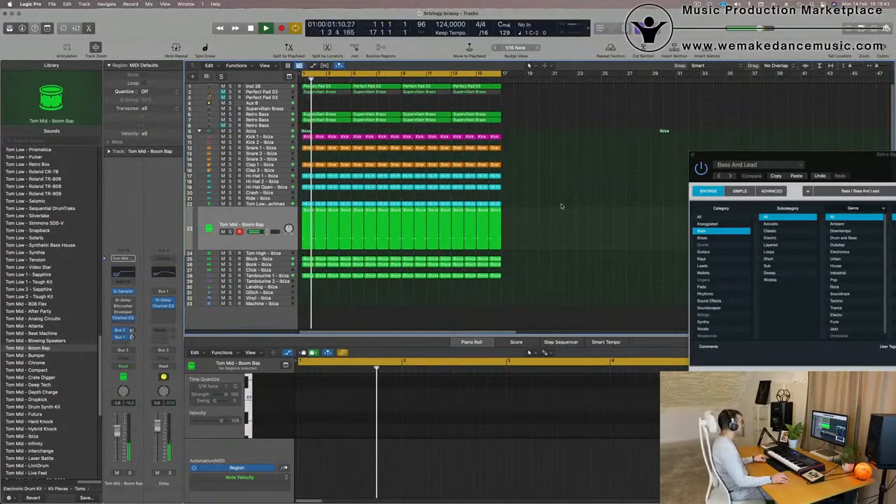
{"action": "left_click", "coordinate": [262, 219]}
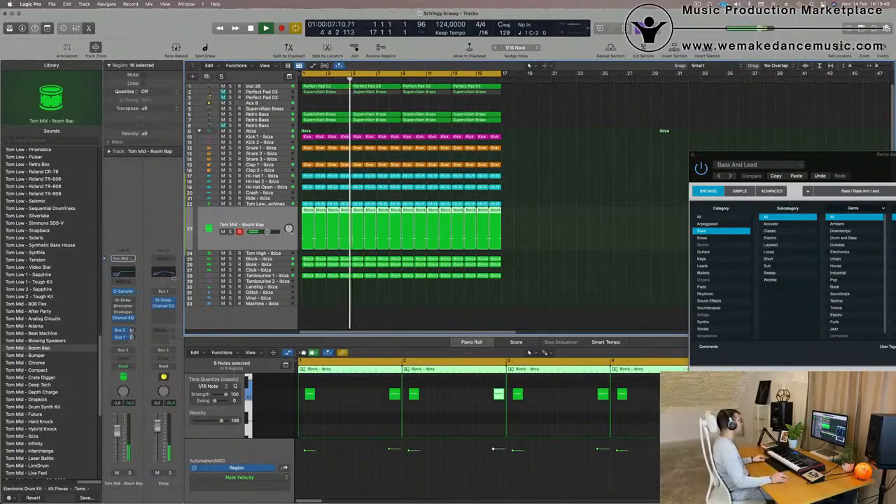
{"action": "key", "text": "super+Right"}
{"action": "key", "text": "super+Up"}
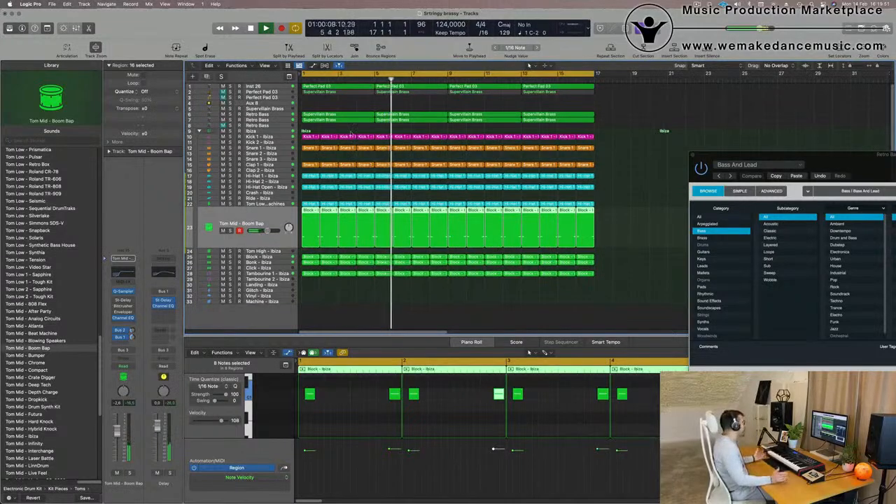
Unmute the upper Perfect Pad 03 track, play from the beginning, and set its volume to -17.2 dB
{"action": "left_click", "coordinate": [260, 92]}
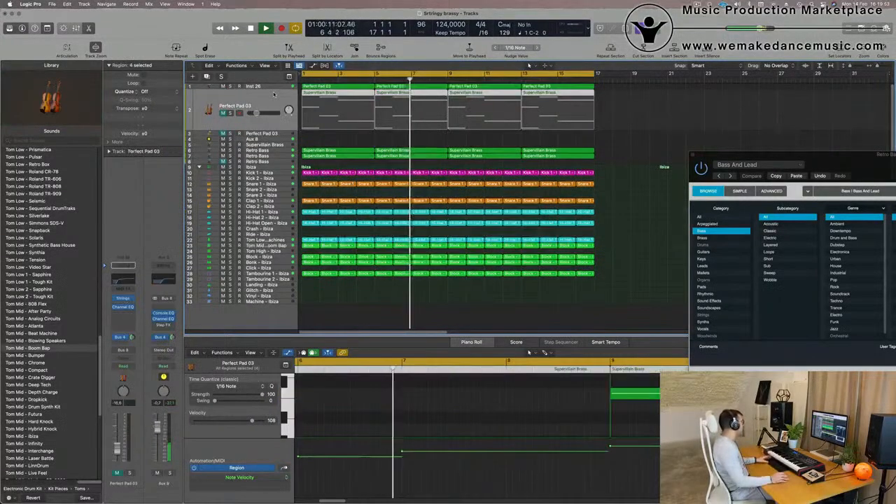
{"action": "key", "text": "Return"}
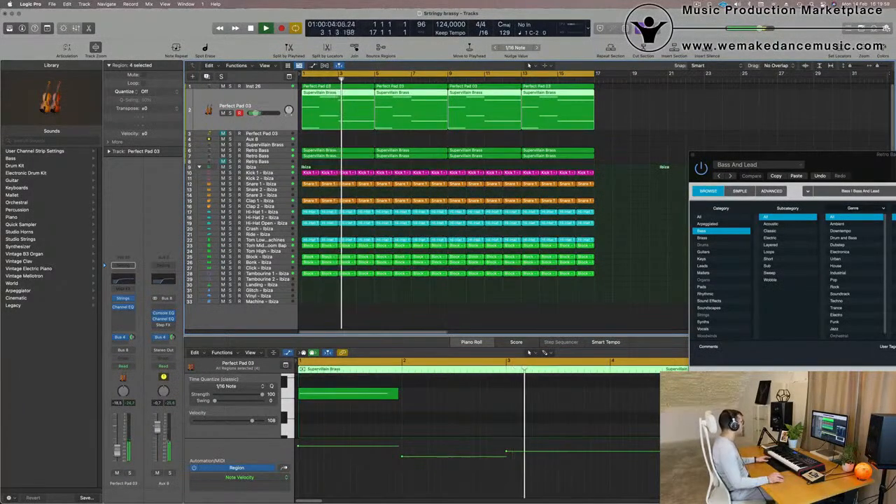
{"action": "key", "text": "super+Left"}
{"action": "key", "text": "super+Left"}
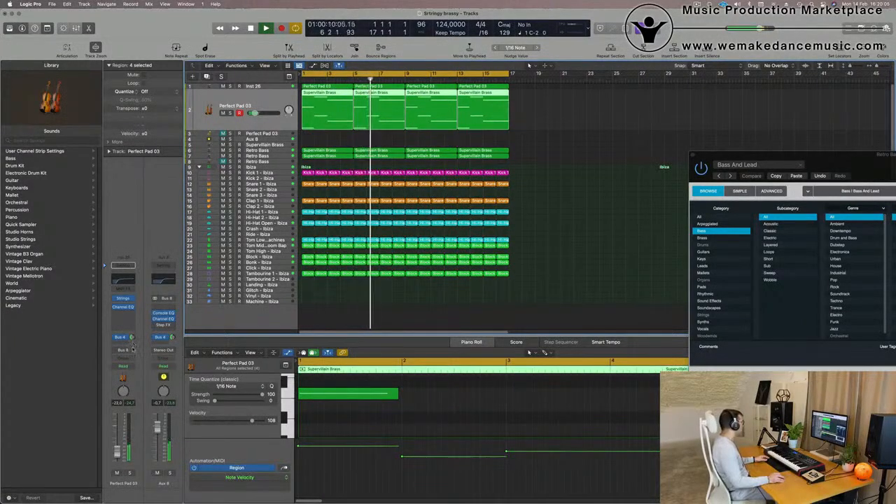
{"action": "left_click_drag", "start_coordinate": [133, 337], "coordinate": [116, 448]}
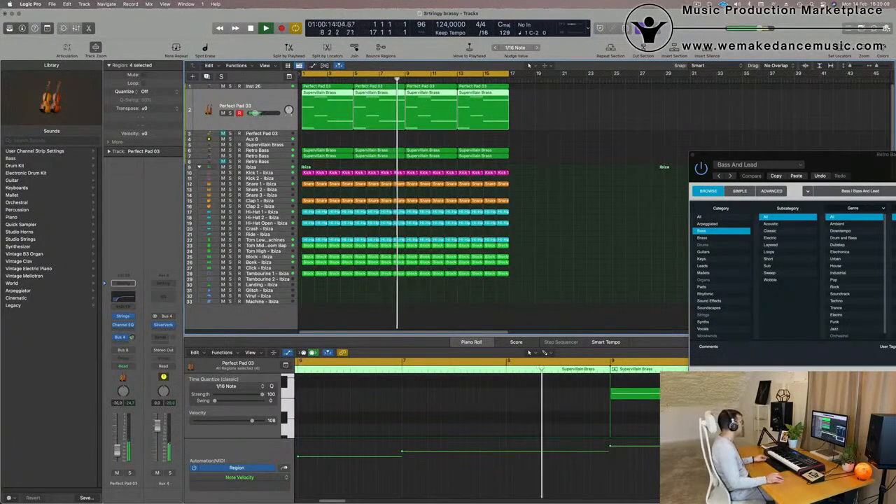
{"action": "key", "text": "super+Left"}
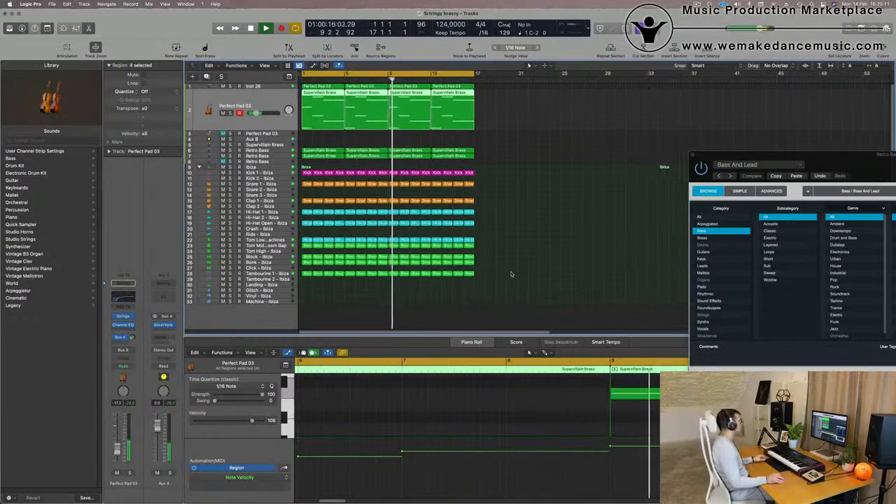
Repeat all arrangement regions three times to fill 64 bars, and extend the cycle range to bar 65
{"action": "left_click", "coordinate": [511, 273]}
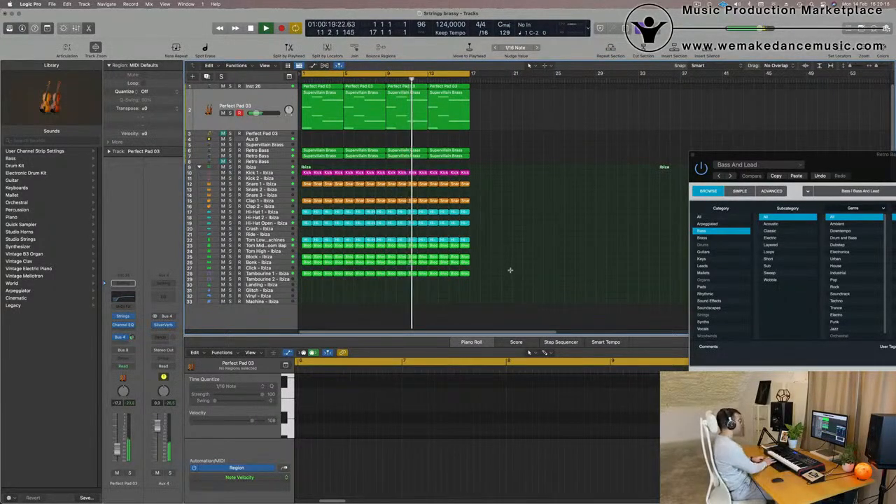
{"action": "key", "text": "super+a"}
{"action": "key", "text": "super+r"}
{"action": "key", "text": "super+r"}
{"action": "key", "text": "super+r"}
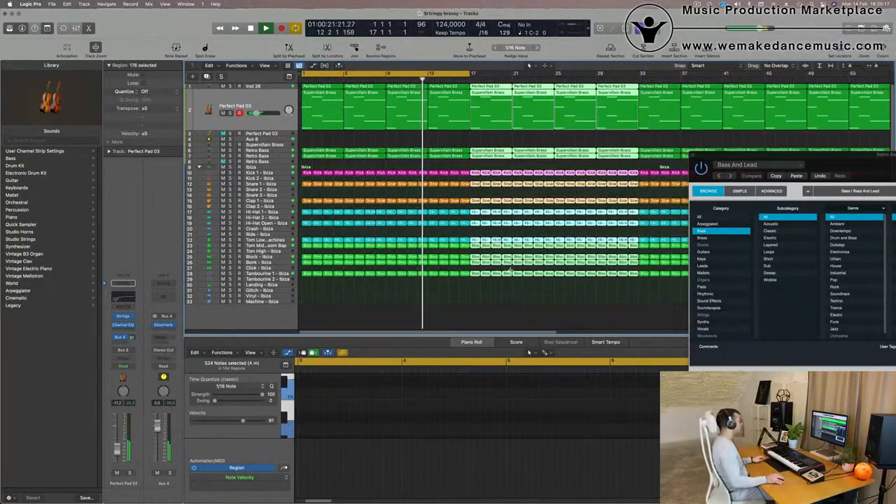
{"action": "key", "text": "super+Left"}
{"action": "key", "text": "super+Left"}
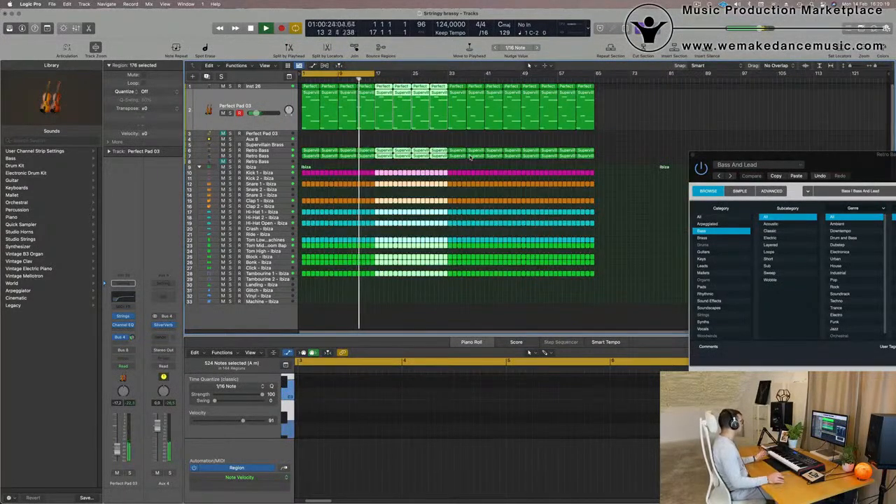
{"action": "left_click", "coordinate": [643, 144]}
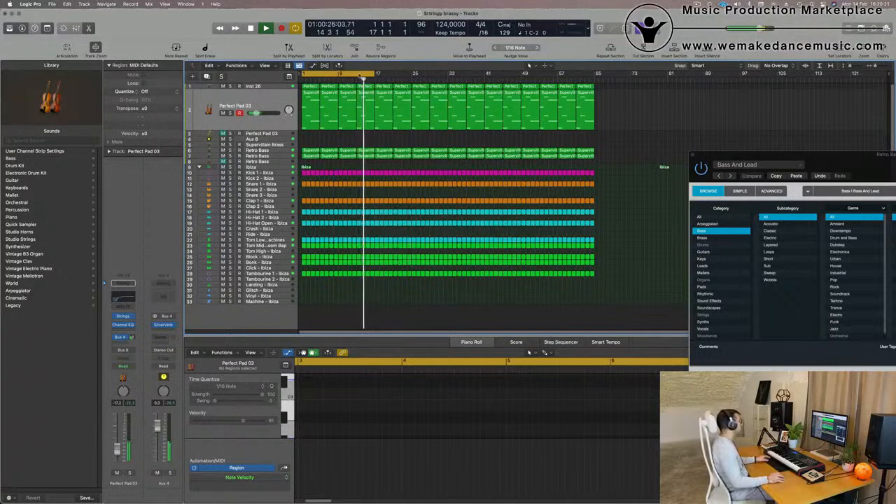
{"action": "left_click_drag", "start_coordinate": [358, 73], "coordinate": [595, 91]}
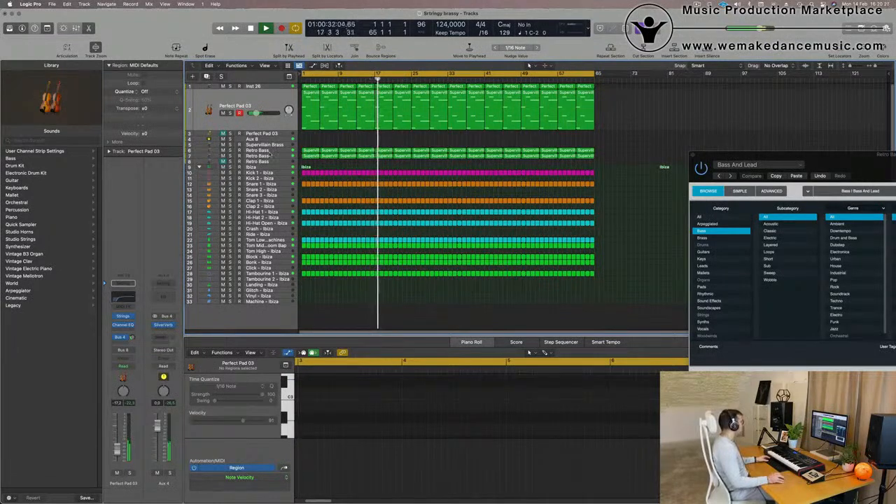
Play the lower of the two active Retro Bass tracks from the start, and duplicate that track
{"action": "left_click", "coordinate": [274, 157]}
{"action": "key", "text": "Return"}
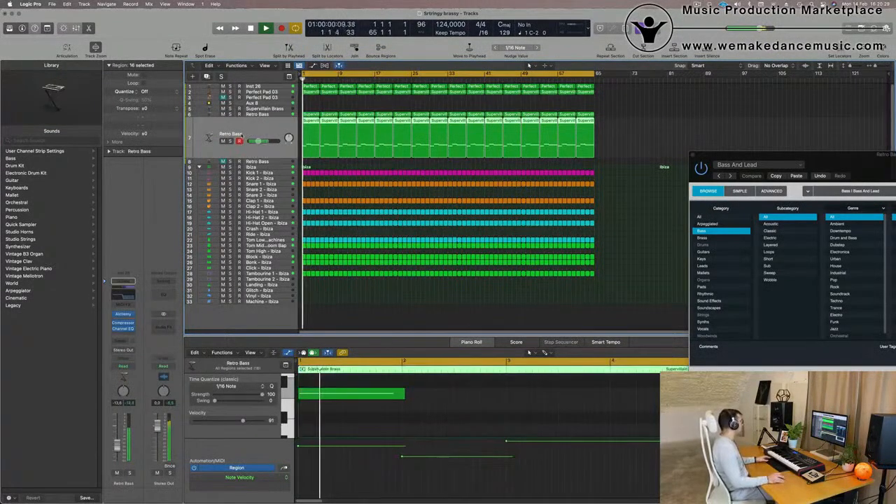
{"action": "key", "text": "Return"}
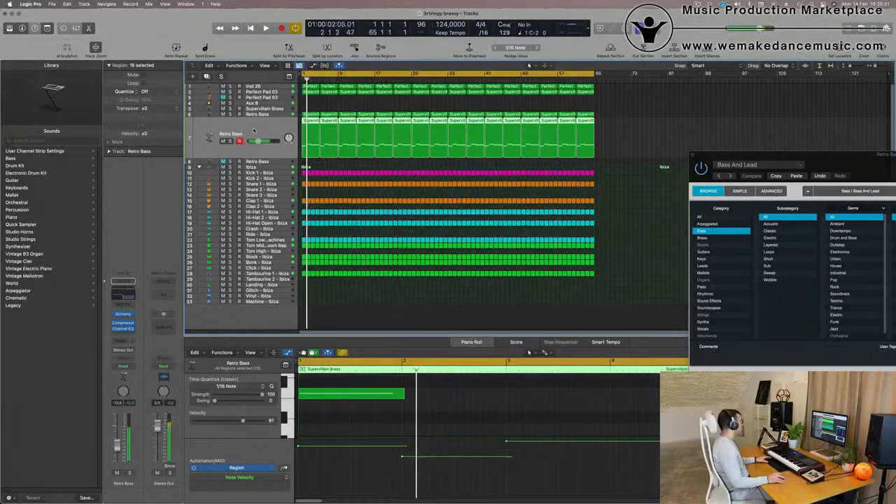
{"action": "key", "text": "super+d"}
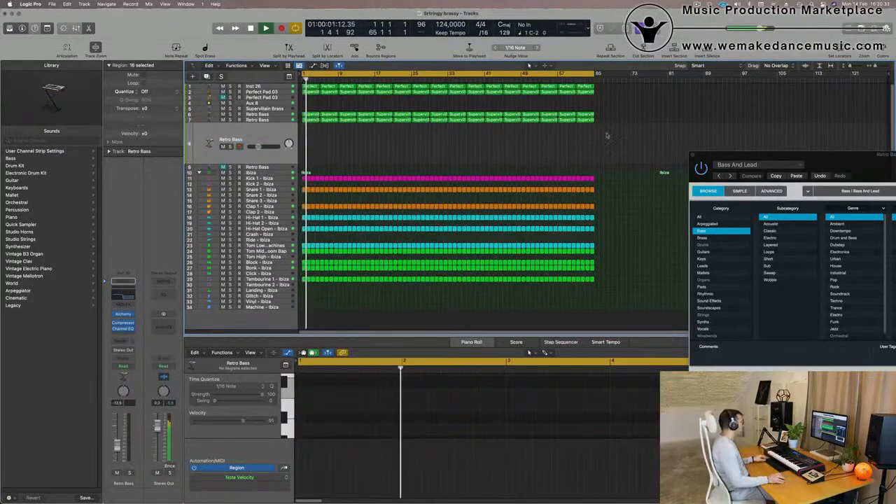
{"action": "left_click_drag", "start_coordinate": [613, 124], "coordinate": [312, 141]}
{"action": "key", "text": "space"}
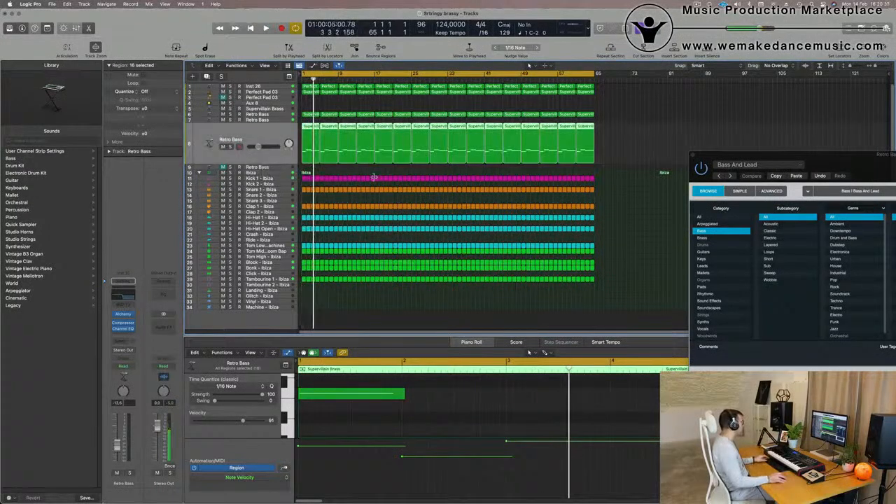
{"action": "key", "text": "super+z"}
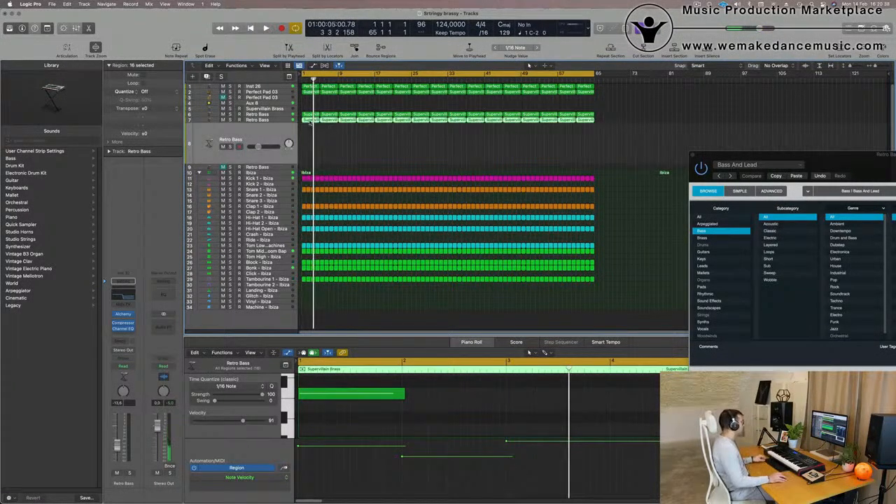
Copy the Retro Bass regions onto the duplicated track, and delete all the copies except the first one
{"action": "left_click_drag", "start_coordinate": [309, 121], "coordinate": [324, 153]}
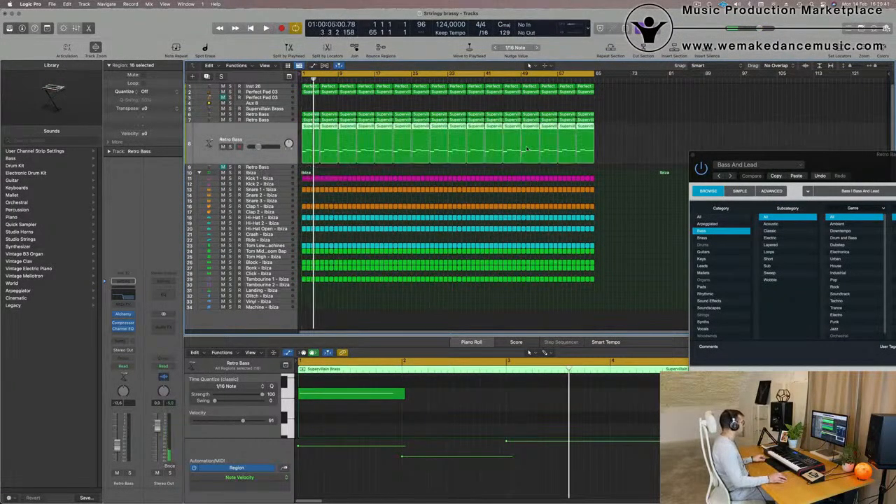
{"action": "left_click_drag", "start_coordinate": [637, 144], "coordinate": [324, 151]}
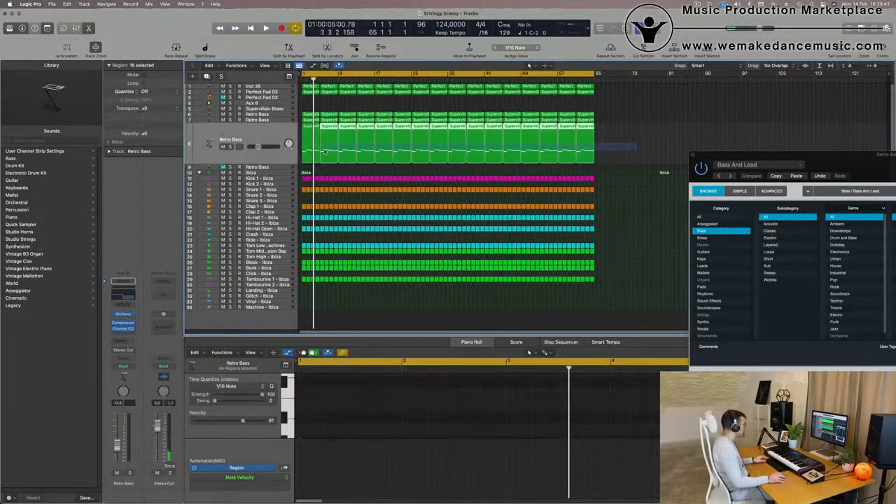
{"action": "key", "text": "Delete"}
In the remaining region on the duplicated Retro Bass track, delete the two notes after the opening bar-1 note
{"action": "left_click", "coordinate": [305, 148]}
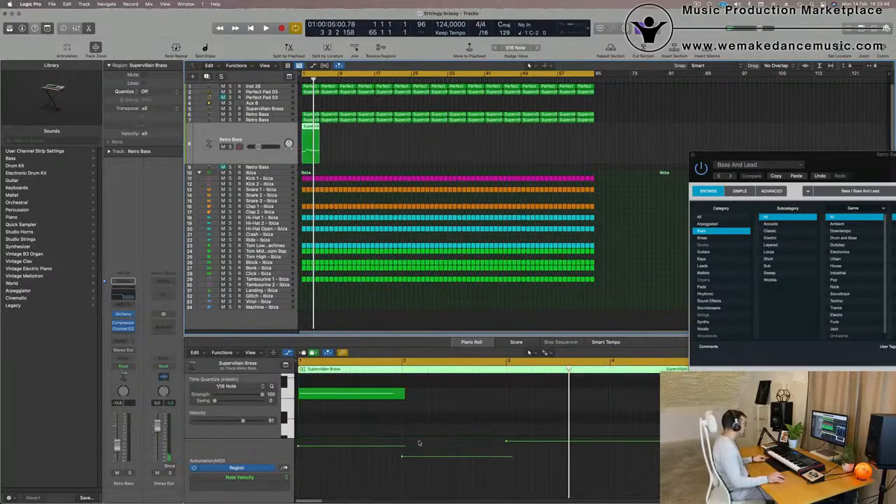
{"action": "scroll", "coordinate": [407, 429], "scroll_direction": "down", "scroll_amount": 2}
{"action": "scroll", "coordinate": [406, 428], "scroll_direction": "up", "scroll_amount": 4}
{"action": "scroll", "coordinate": [406, 428], "scroll_direction": "down", "scroll_amount": 1}
{"action": "scroll", "coordinate": [406, 428], "scroll_direction": "down", "scroll_amount": 3}
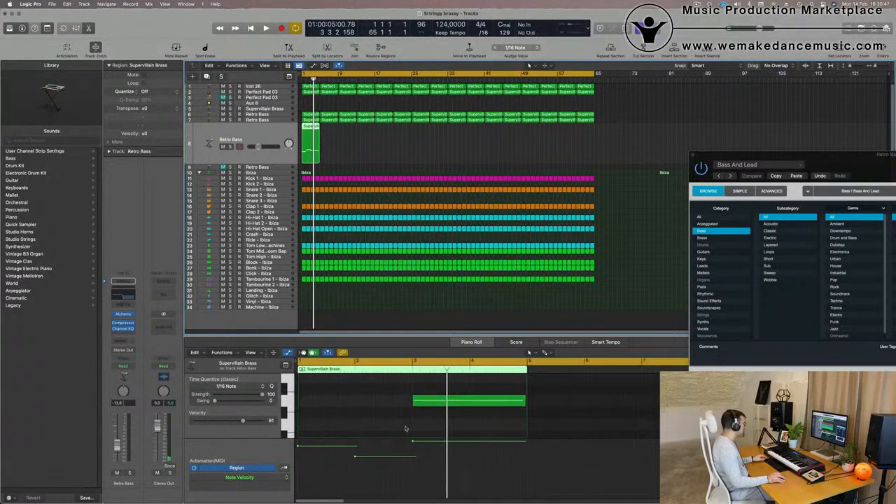
{"action": "left_click_drag", "start_coordinate": [416, 335], "coordinate": [416, 272]}
{"action": "scroll", "coordinate": [382, 381], "scroll_direction": "up", "scroll_amount": 3}
{"action": "left_click_drag", "start_coordinate": [382, 381], "coordinate": [419, 328]}
{"action": "key", "text": "Delete"}
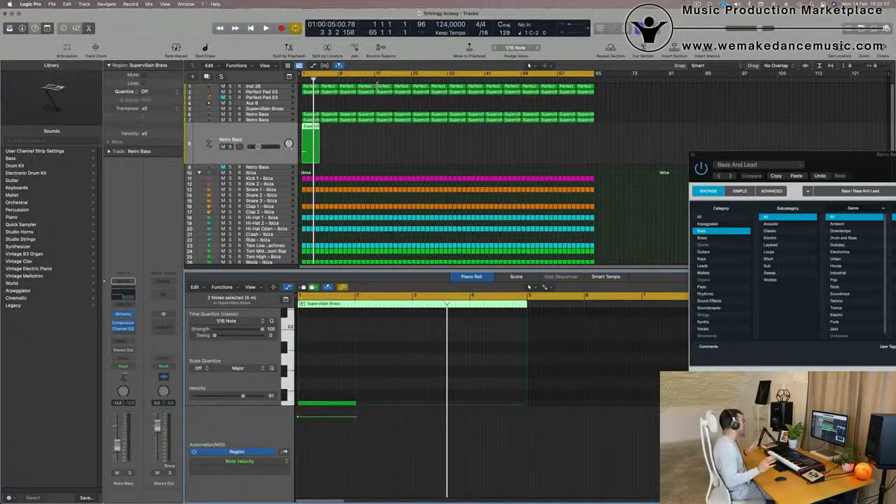
{"action": "scroll", "coordinate": [323, 346], "scroll_direction": "down", "scroll_amount": 2}
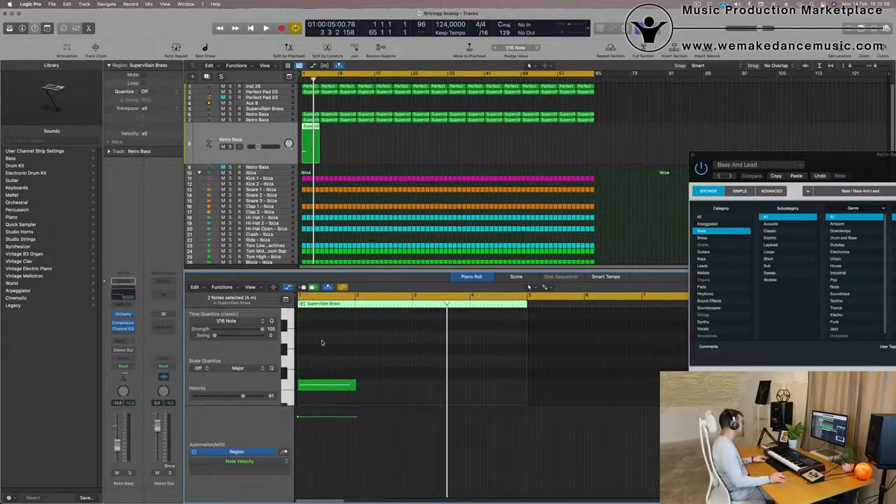
In the duplicated track's Alchemy, clear the bass search and load the 80s Fantasy preset from the Brass category
{"action": "key", "text": "space"}
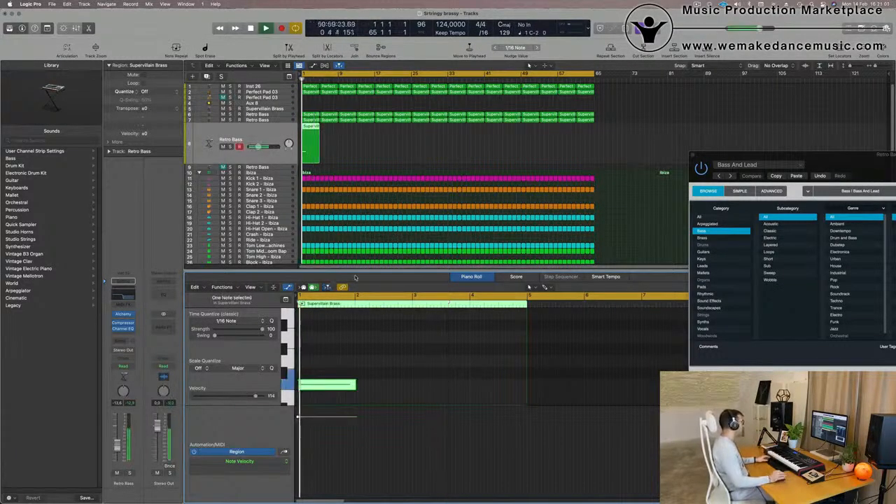
{"action": "left_click", "coordinate": [122, 316]}
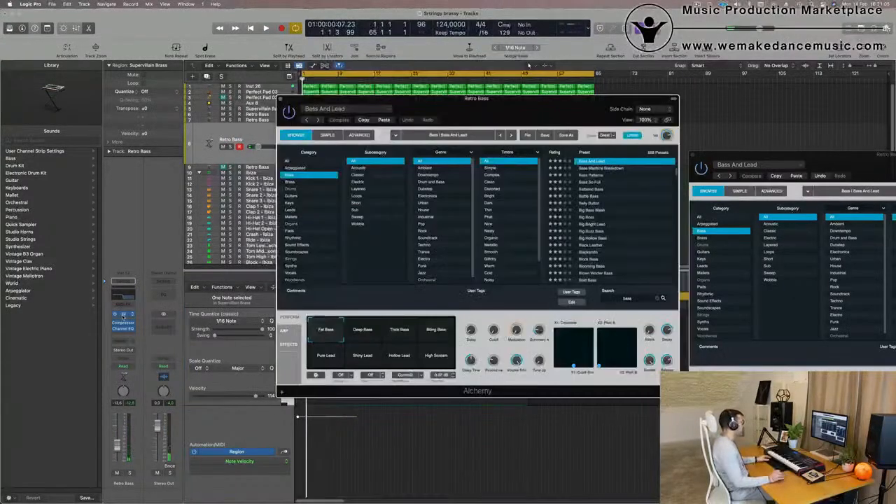
{"action": "left_click_drag", "start_coordinate": [514, 108], "coordinate": [591, 87]}
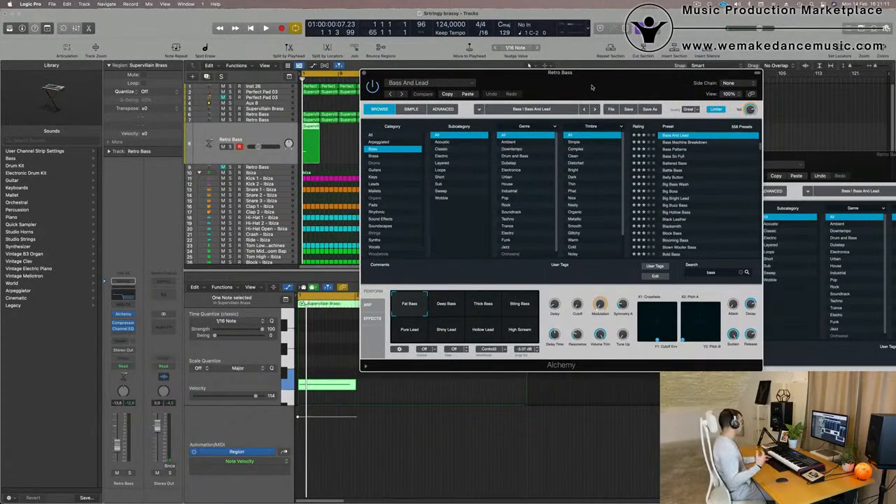
{"action": "left_click_drag", "start_coordinate": [591, 87], "coordinate": [655, 66]}
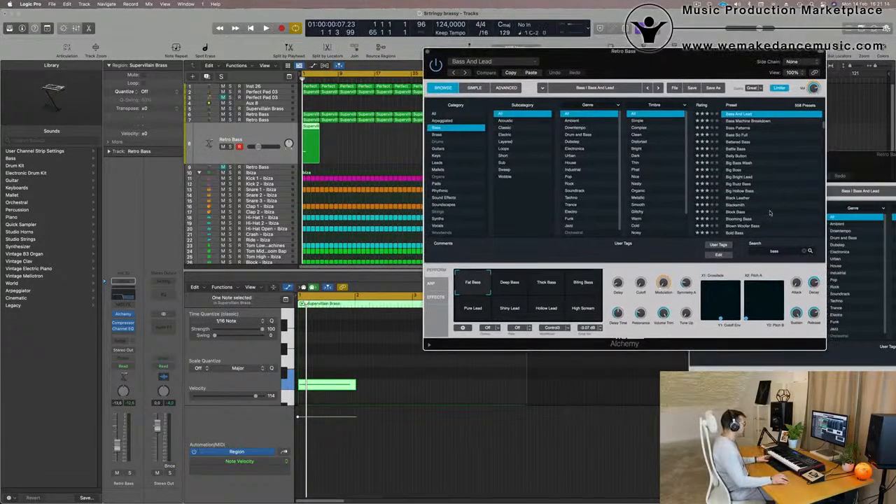
{"action": "scroll", "coordinate": [770, 213], "scroll_direction": "up", "scroll_amount": 5}
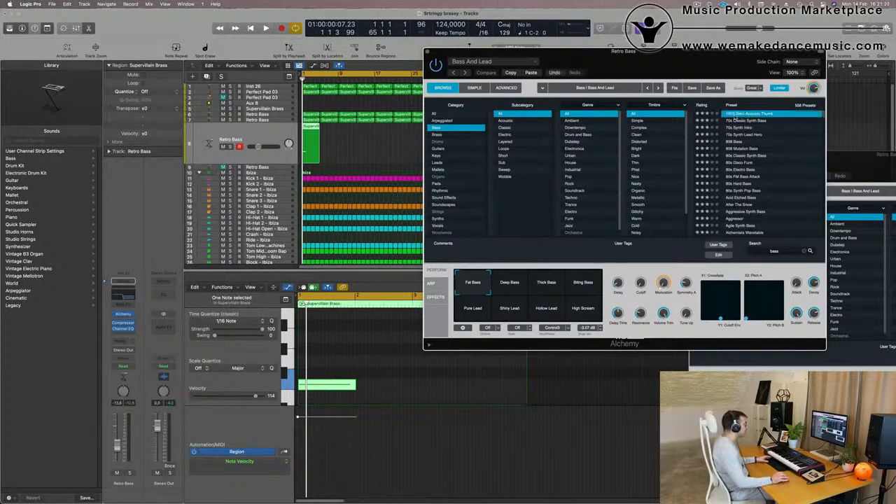
{"action": "left_click", "coordinate": [439, 135]}
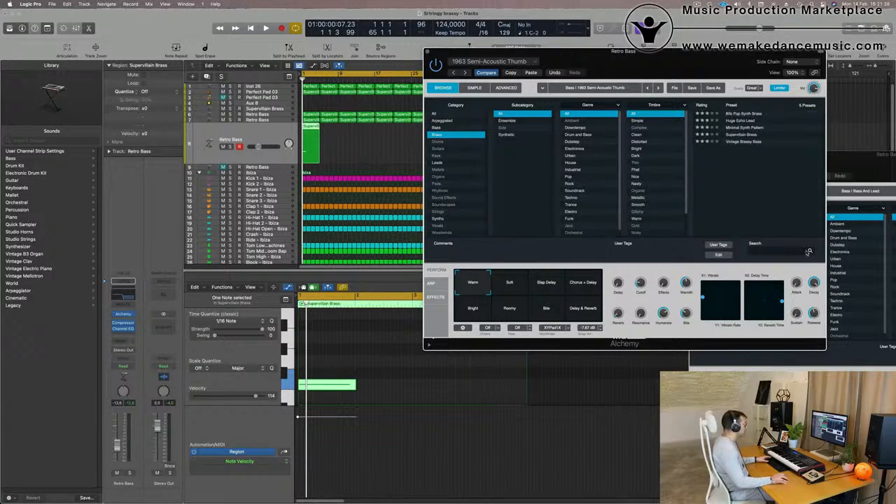
{"action": "left_click", "coordinate": [808, 251]}
{"action": "left_click", "coordinate": [735, 114]}
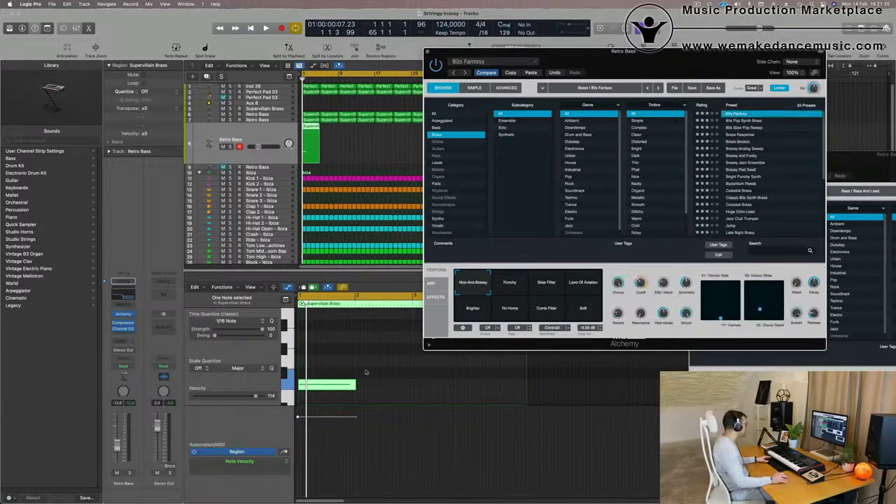
Play the 80s Fantasy part from the start, raising the track volume to -3.0 dB and Alchemy's Cutoff to 73.7%
{"action": "left_click_drag", "start_coordinate": [352, 379], "coordinate": [351, 359]}
{"action": "key", "text": "space"}
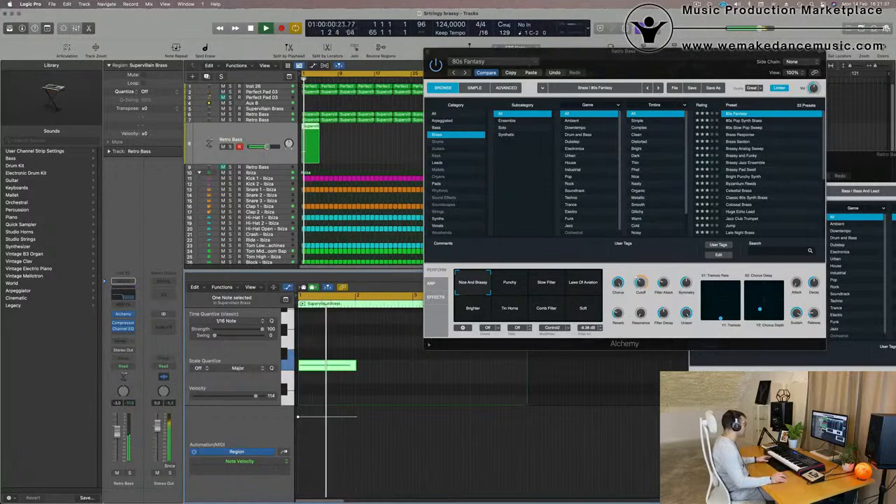
{"action": "key", "text": "space"}
{"action": "key", "text": "space"}
{"action": "left_click_drag", "start_coordinate": [640, 281], "coordinate": [642, 260]}
{"action": "key", "text": "space"}
{"action": "key", "text": "space"}
Solo the 80s Fantasy track to hear it alone, and compare it with the soloed original Retro Bass track above it
{"action": "left_click", "coordinate": [130, 473]}
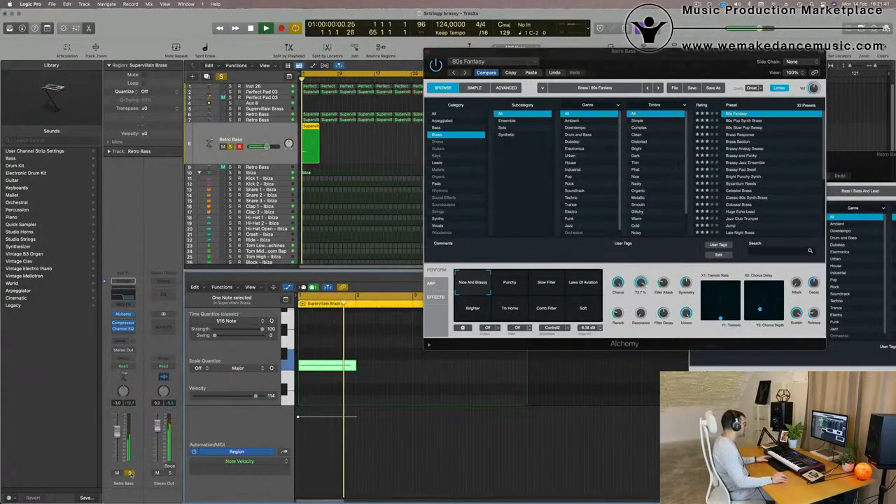
{"action": "key", "text": "space"}
{"action": "key", "text": "space"}
{"action": "left_click", "coordinate": [262, 121]}
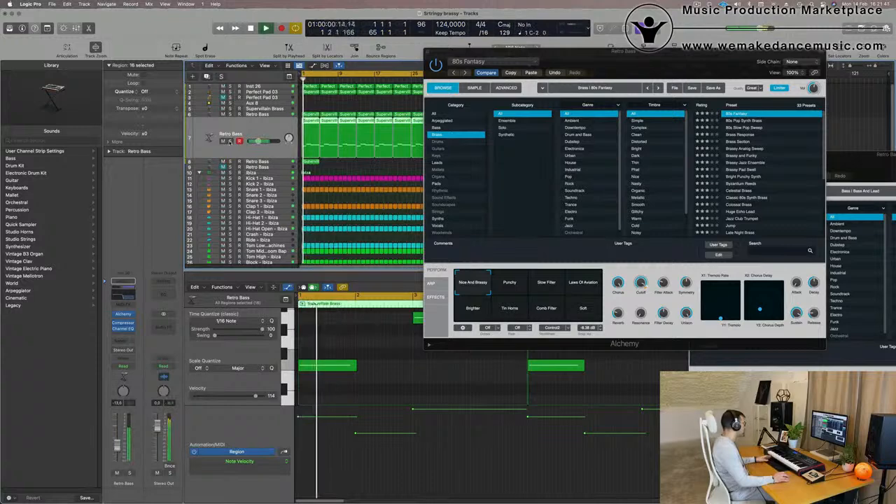
{"action": "left_click", "coordinate": [229, 140]}
{"action": "left_click", "coordinate": [230, 140]}
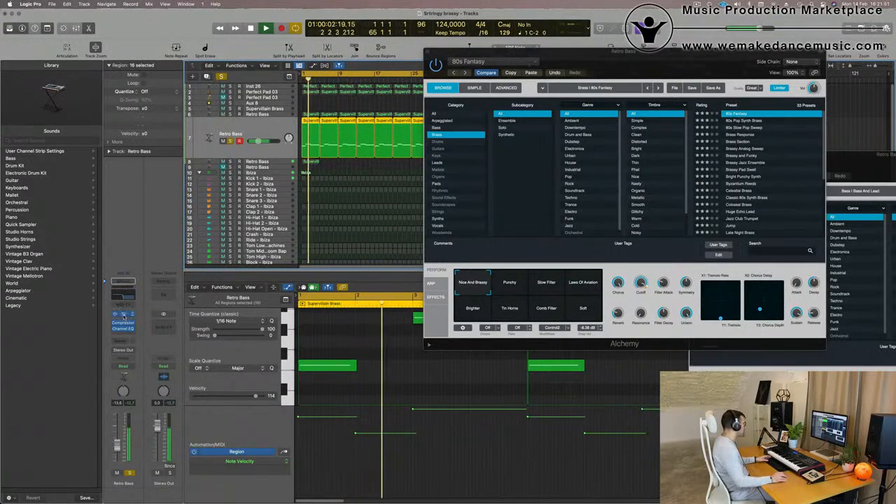
Close the Bass And Lead Alchemy window, and clear the solo to play the full arrangement from the start
{"action": "left_click", "coordinate": [124, 316]}
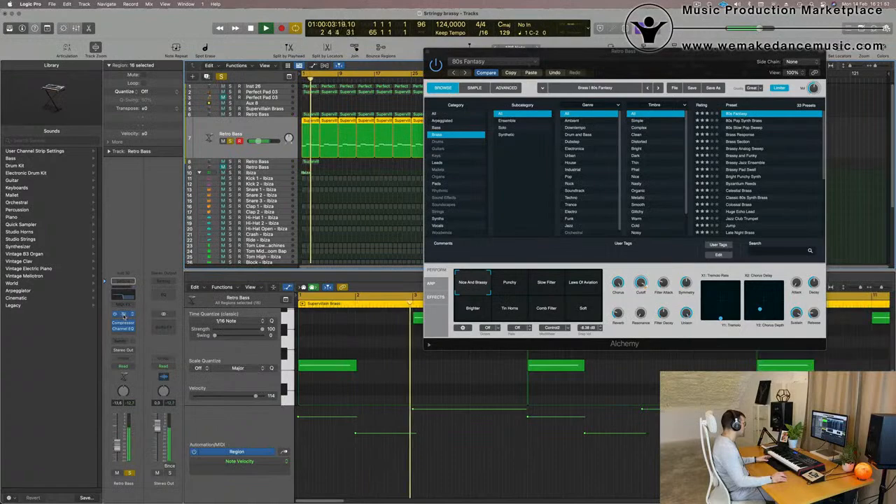
{"action": "left_click", "coordinate": [124, 315]}
{"action": "left_click", "coordinate": [696, 156]}
{"action": "left_click_drag", "start_coordinate": [671, 59], "coordinate": [671, 89]}
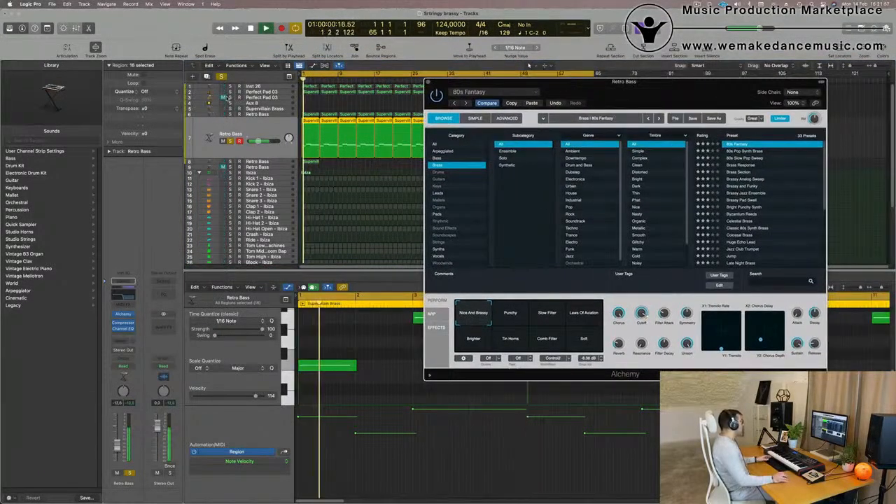
{"action": "left_click", "coordinate": [222, 77]}
{"action": "key", "text": "space"}
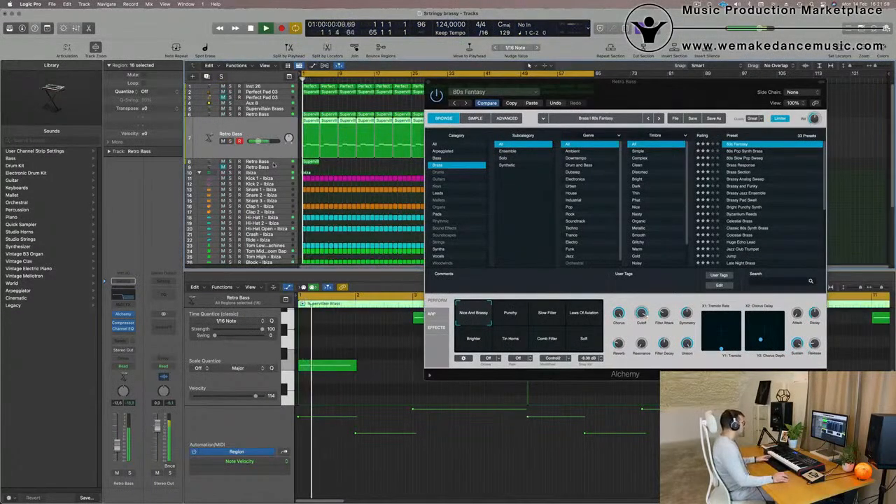
Solo the short 80s Fantasy brass track briefly to hear it alone, and return to the full mix
{"action": "left_click", "coordinate": [256, 162]}
{"action": "key", "text": "s"}
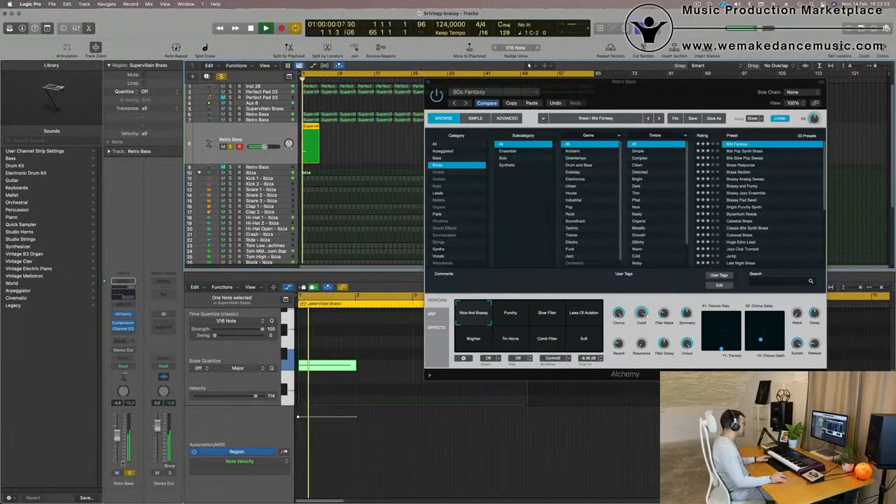
{"action": "key", "text": "s"}
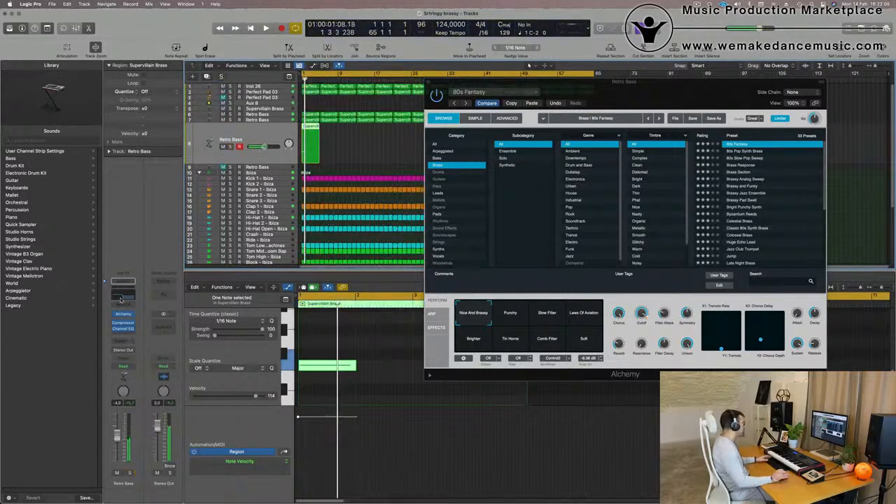
Check the brass track's spectrum in its Channel EQ during playback, close the EQ, and compare the track soloed and unsoloed
{"action": "left_click", "coordinate": [123, 287]}
{"action": "left_click", "coordinate": [819, 138]}
{"action": "left_click_drag", "start_coordinate": [630, 99], "coordinate": [550, 174]}
{"action": "key", "text": "space"}
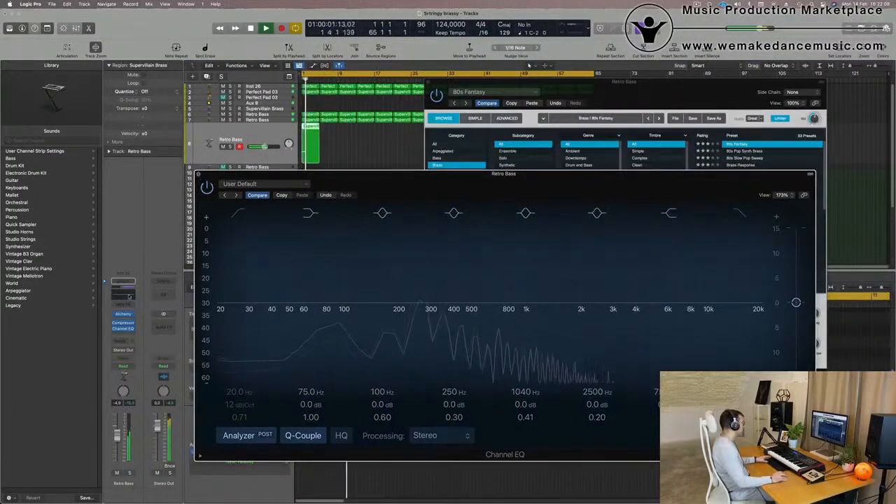
{"action": "left_click", "coordinate": [198, 174]}
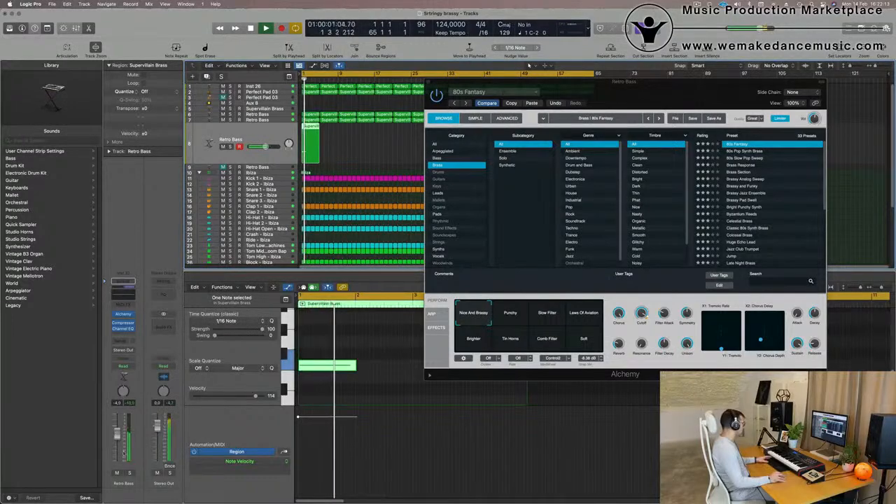
{"action": "left_click", "coordinate": [128, 473]}
{"action": "left_click", "coordinate": [128, 473]}
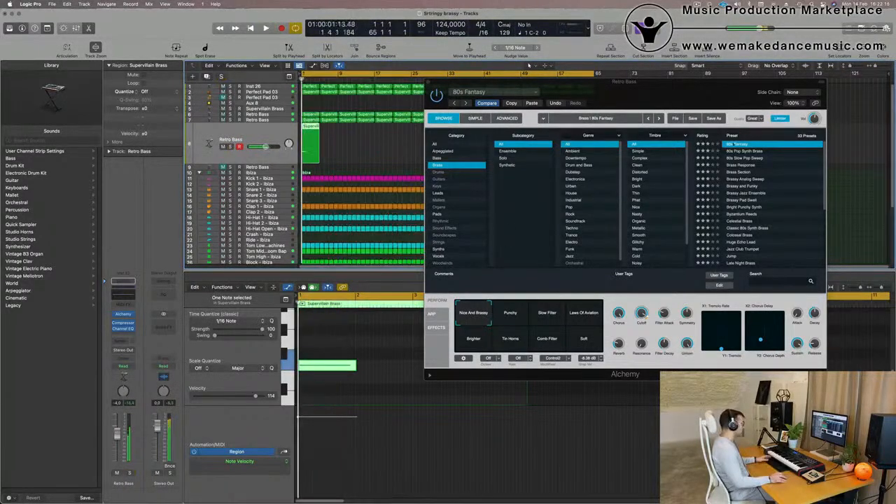
Try the 80s Pop Synth Brass preset in the brass track's Alchemy, playing from the start with the track volume at -1.2 dB
{"action": "left_click", "coordinate": [746, 151]}
{"action": "key", "text": "space"}
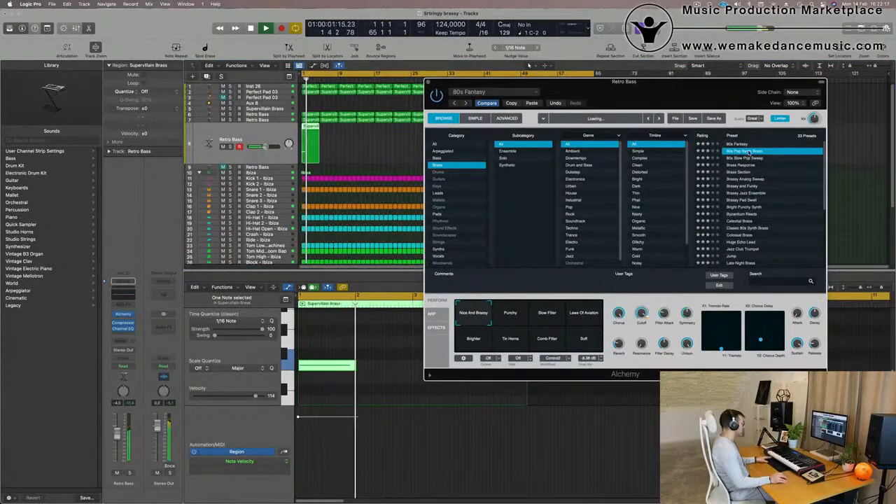
{"action": "left_click_drag", "start_coordinate": [666, 84], "coordinate": [610, 92]}
{"action": "key", "text": "space"}
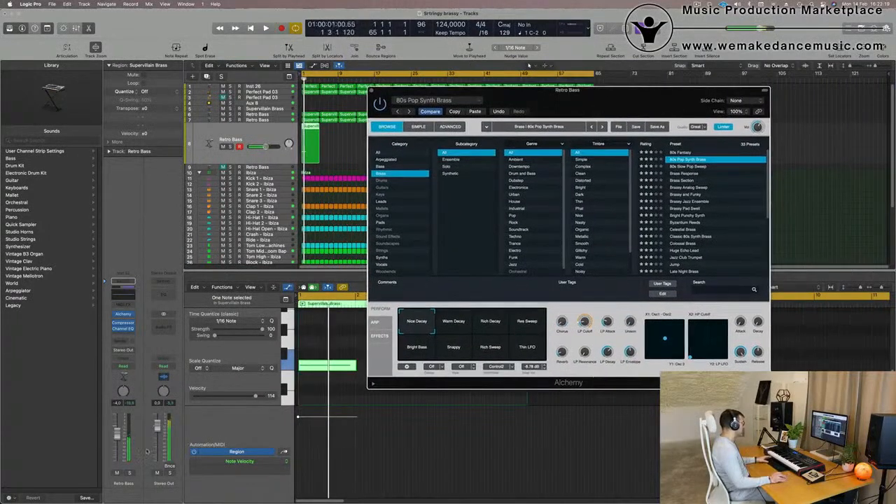
{"action": "left_click", "coordinate": [118, 429]}
{"action": "key", "text": "Return"}
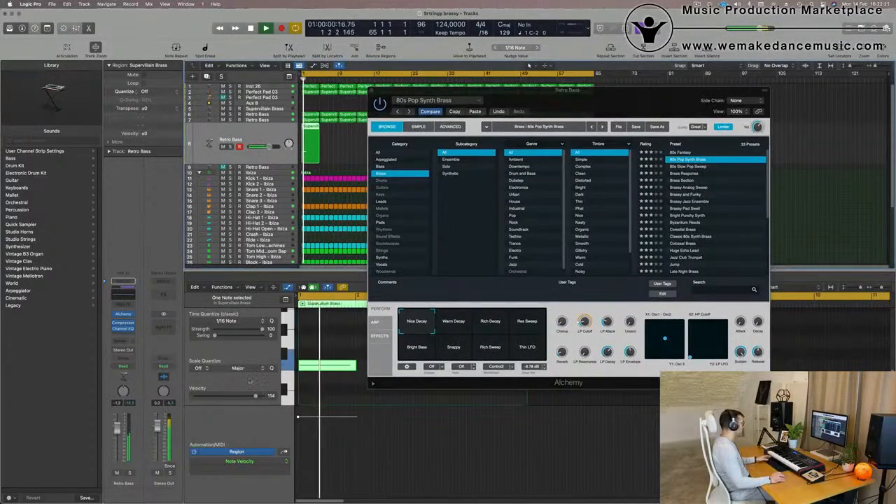
Try the 80s Slow Pop Sweep preset, playing it from the start with the track volume lowered to -9.2 dB
{"action": "left_click", "coordinate": [684, 169]}
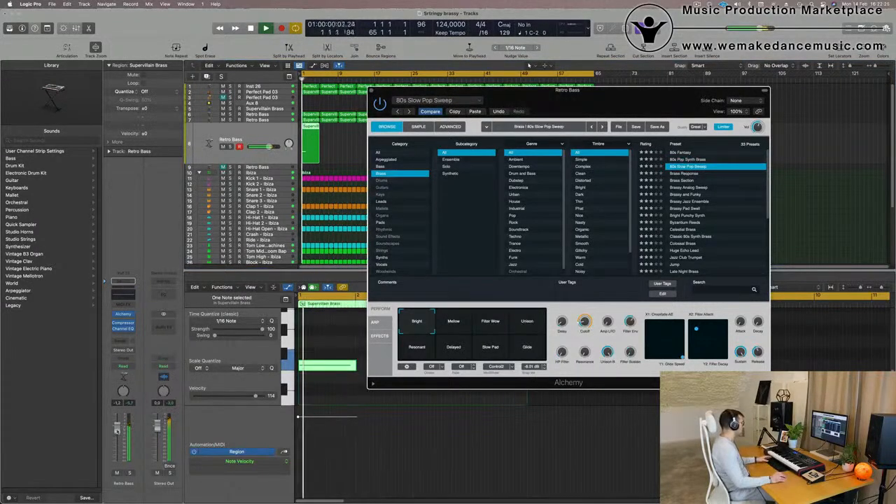
{"action": "left_click", "coordinate": [528, 65]}
{"action": "key", "text": "Return"}
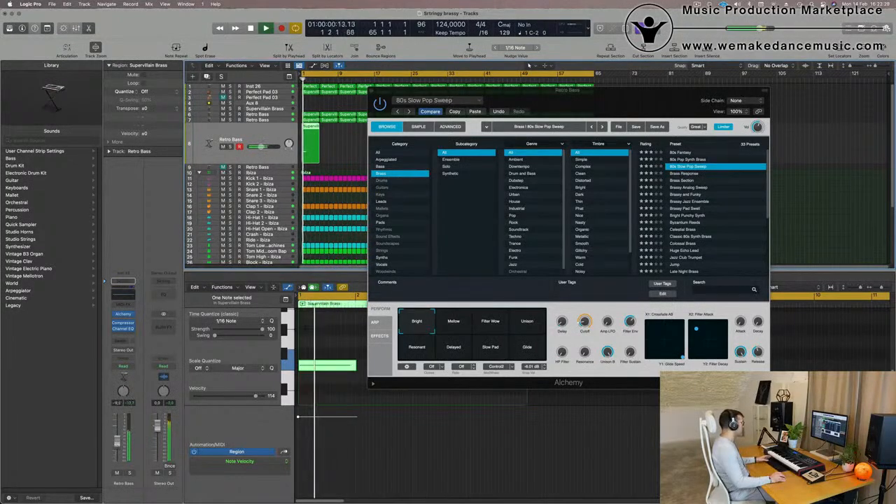
Audition the preset's Mellow, Filter Wow, Unison, Resonant, Delayed, Slow Pad and Glide variations, raising the track volume to -4.9 dB
{"action": "left_click", "coordinate": [455, 328]}
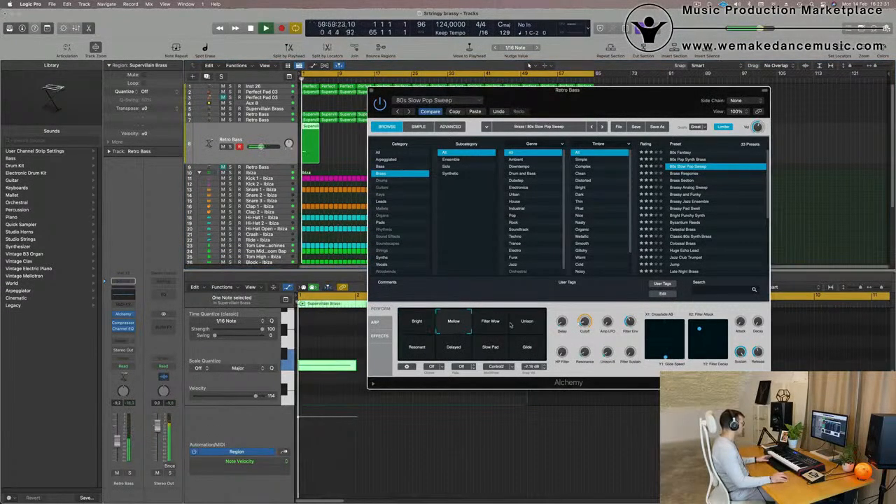
{"action": "left_click", "coordinate": [489, 324]}
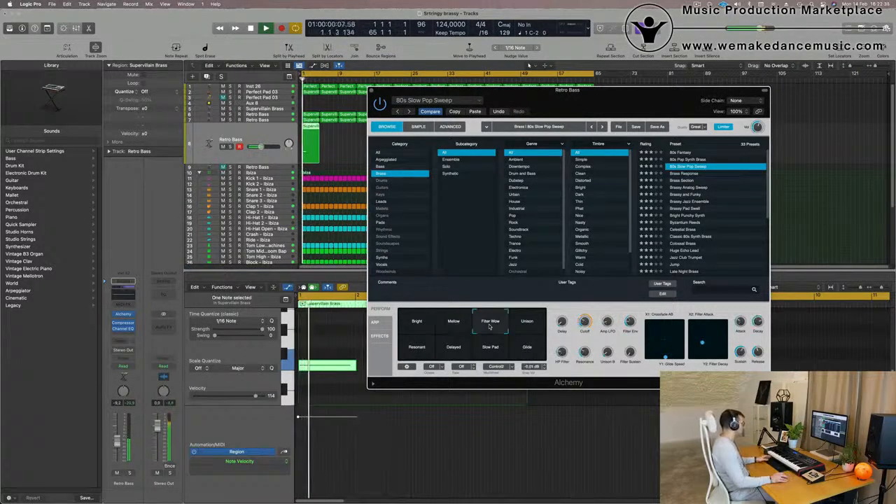
{"action": "left_click", "coordinate": [526, 325]}
{"action": "left_click_drag", "start_coordinate": [118, 442], "coordinate": [118, 439]}
{"action": "left_click", "coordinate": [417, 348]}
{"action": "left_click", "coordinate": [453, 349]}
{"action": "left_click", "coordinate": [495, 350]}
{"action": "left_click", "coordinate": [530, 350]}
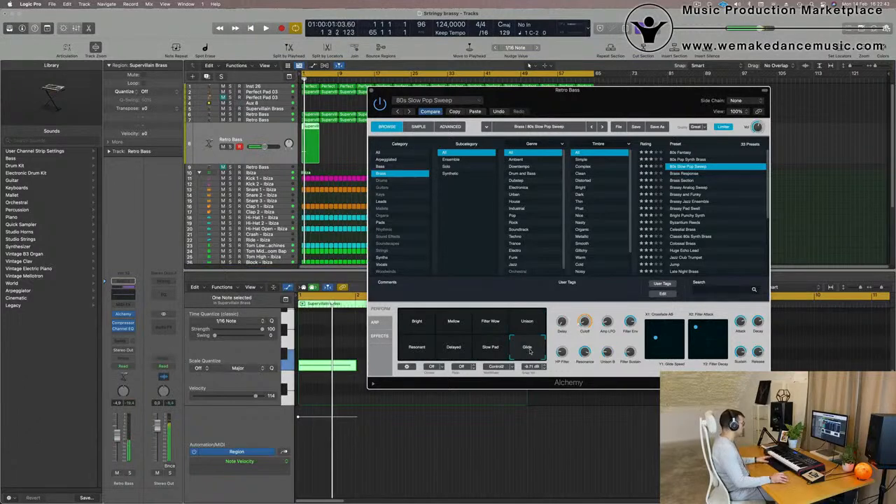
Try the Brass Response preset during playback and audition its Resonant Sweep and Fat Brass variations
{"action": "left_click", "coordinate": [684, 174]}
{"action": "key", "text": "space"}
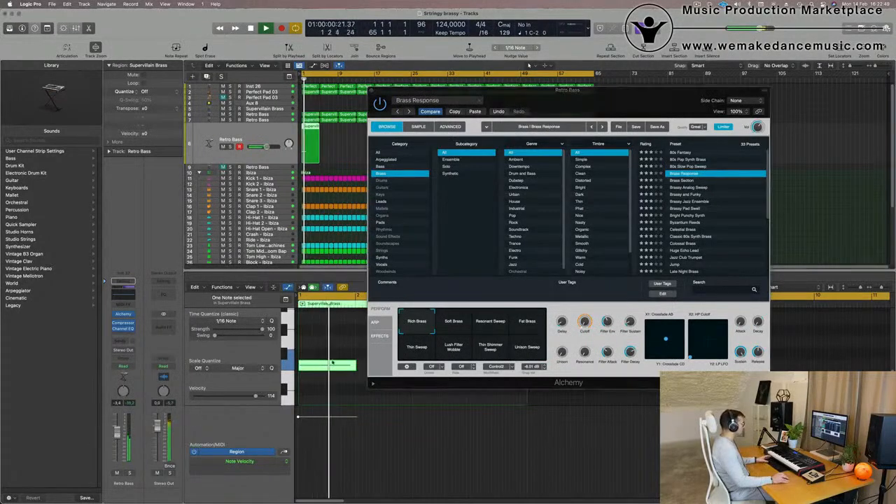
{"action": "left_click", "coordinate": [490, 322]}
{"action": "left_click", "coordinate": [527, 321]}
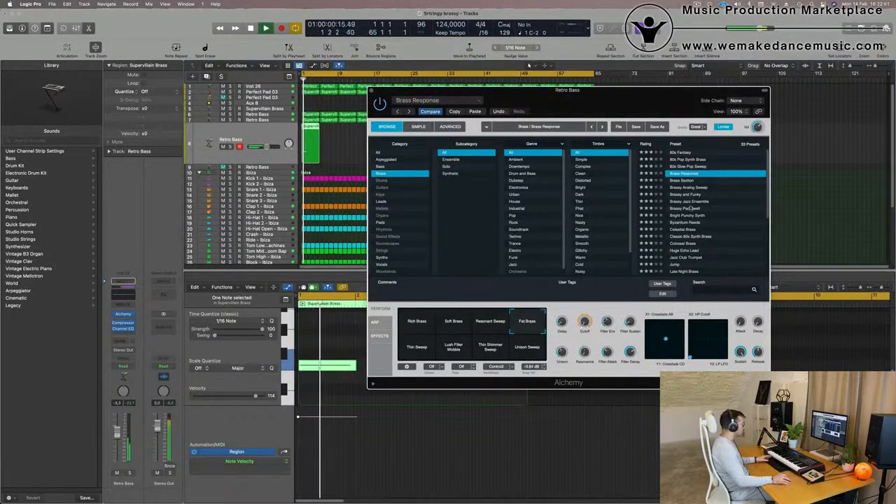
Try the Brass Section preset, load Brassy Analog Sweep instead, and raise the track volume to -0.6 dB
{"action": "left_click", "coordinate": [678, 181]}
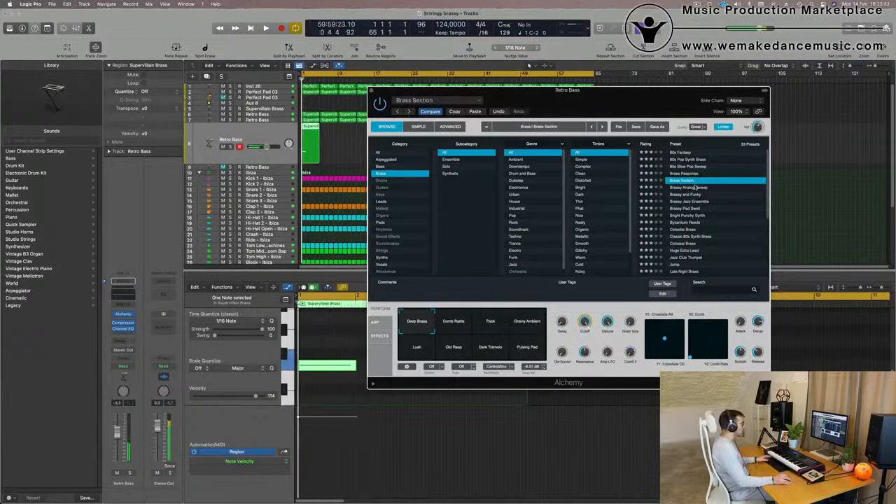
{"action": "left_click", "coordinate": [686, 188]}
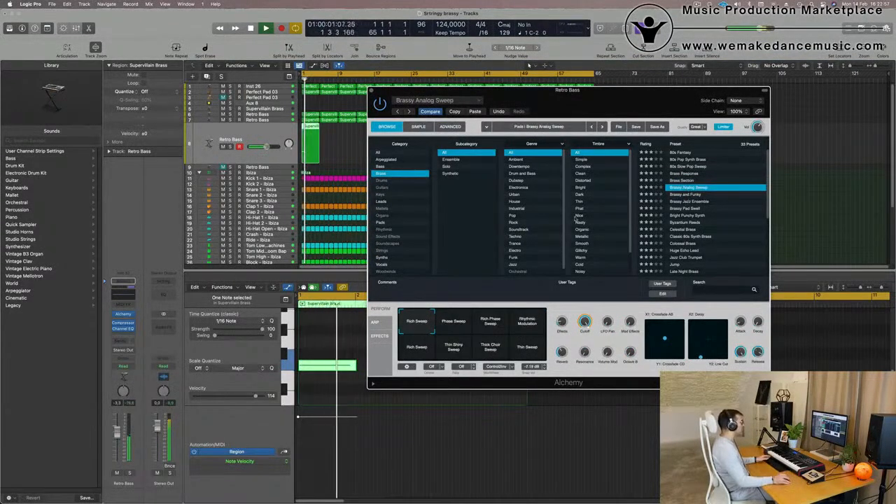
{"action": "left_click_drag", "start_coordinate": [116, 434], "coordinate": [118, 425]}
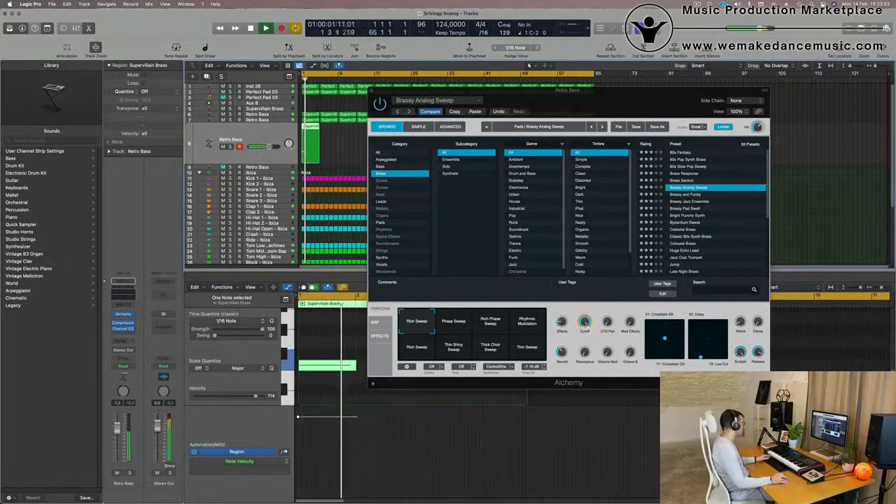
Repeat the four-bar brass region along its track up to bar 65, and close the Alchemy window
{"action": "left_click_drag", "start_coordinate": [570, 105], "coordinate": [405, 261]}
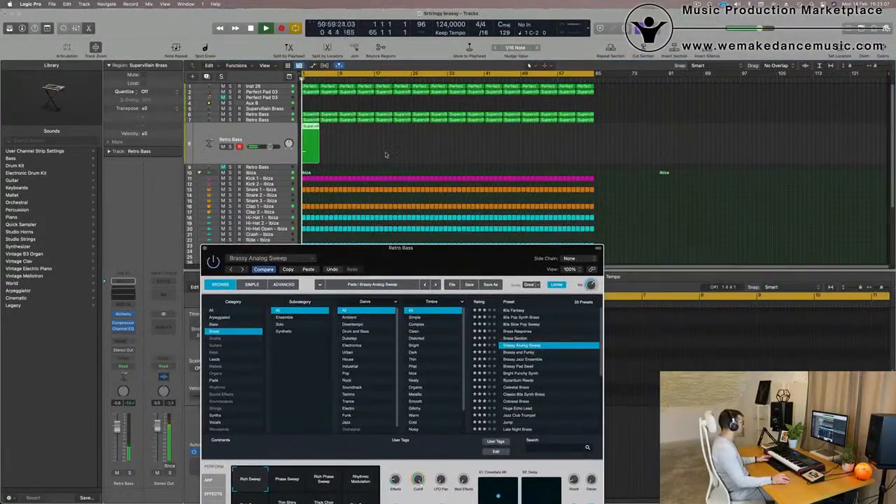
{"action": "left_click", "coordinate": [266, 158]}
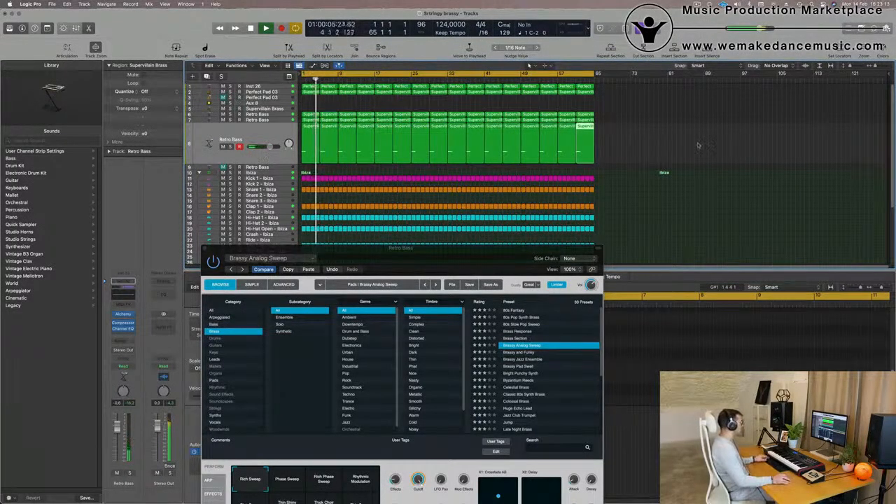
{"action": "scroll", "coordinate": [373, 159], "scroll_direction": "down", "scroll_amount": 2}
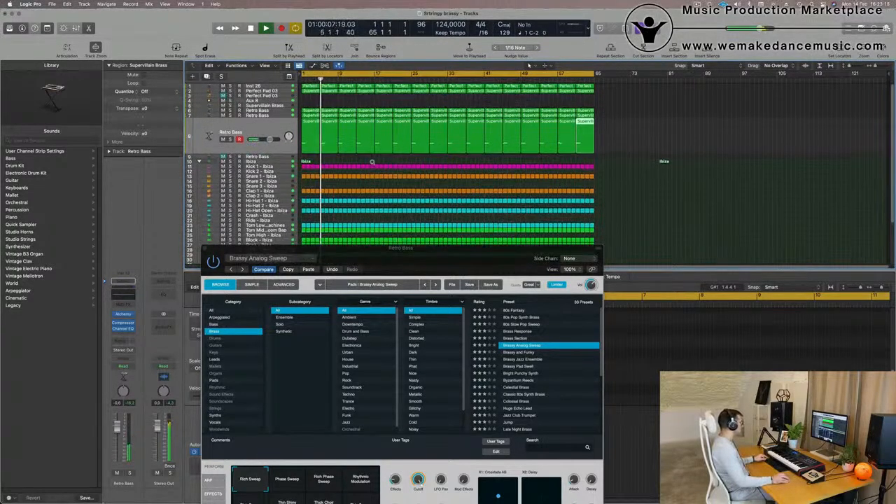
{"action": "left_click_drag", "start_coordinate": [221, 254], "coordinate": [194, 264]}
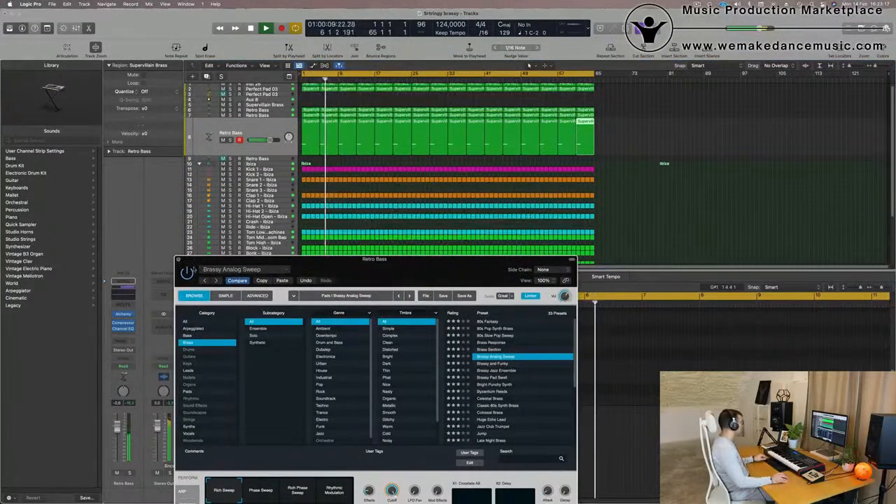
{"action": "left_click", "coordinate": [180, 260]}
{"action": "scroll", "coordinate": [607, 208], "scroll_direction": "up", "scroll_amount": 1}
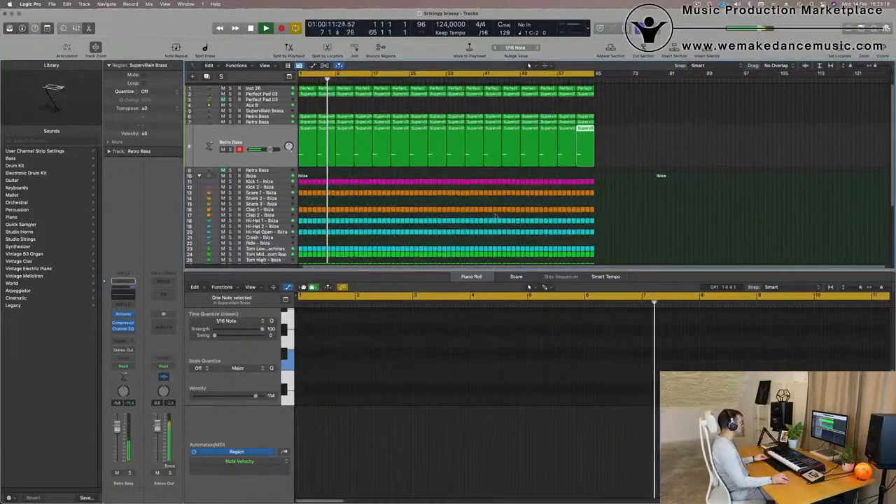
Select all regions in the arrangement, and name and color them by their tracks
{"action": "key", "text": "super+a"}
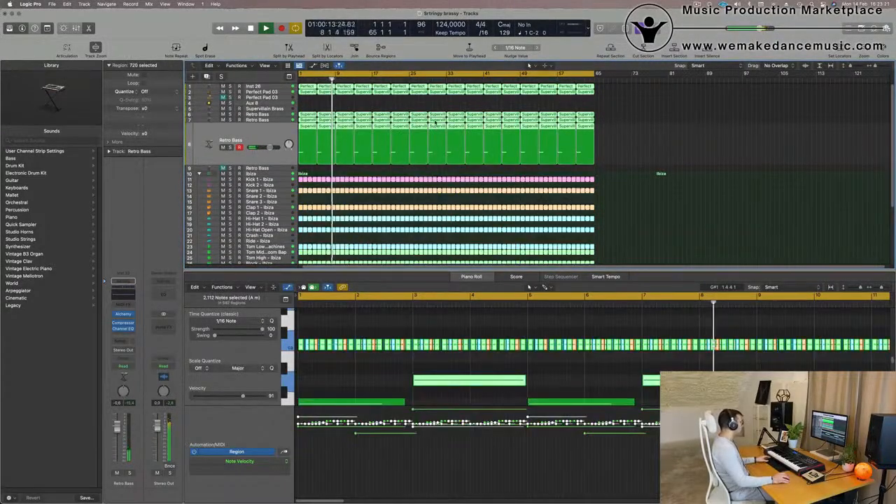
{"action": "right_click", "coordinate": [442, 114]}
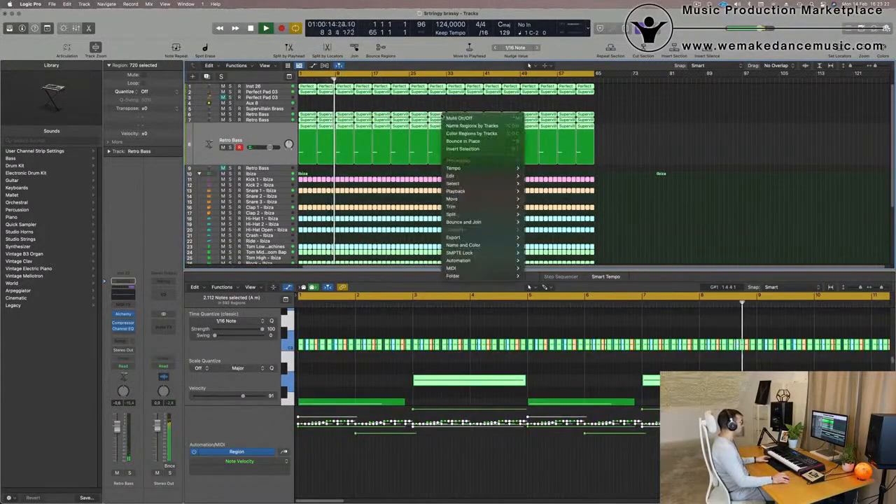
{"action": "left_click", "coordinate": [453, 126]}
{"action": "right_click", "coordinate": [433, 114]}
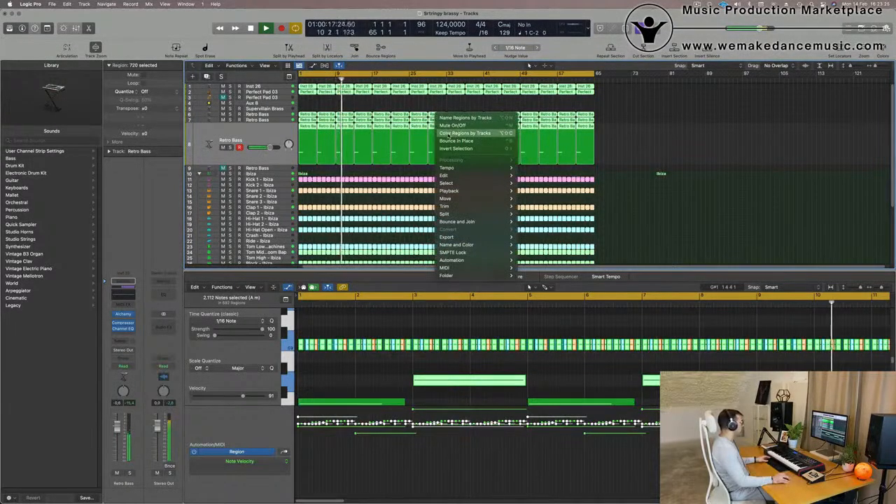
{"action": "left_click", "coordinate": [455, 133]}
Restart playback from the beginning and rename the Inst 26 track as Pad
{"action": "left_click", "coordinate": [262, 134]}
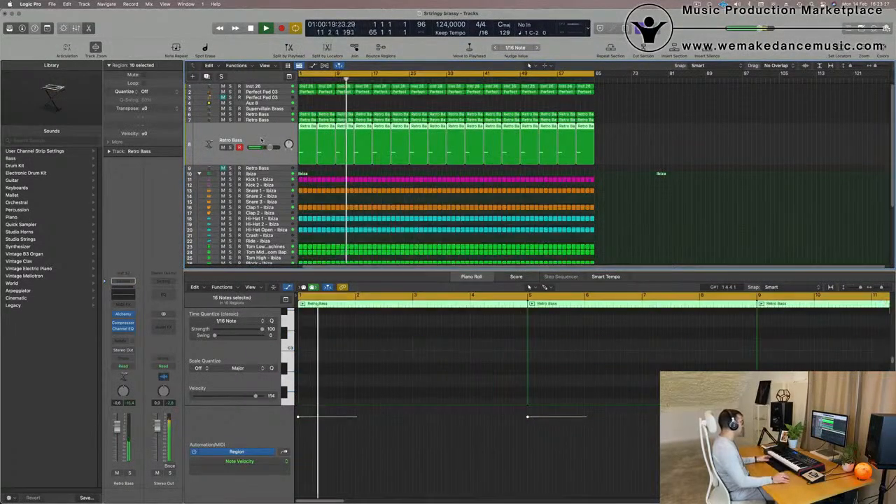
{"action": "key", "text": "Return"}
{"action": "left_click", "coordinate": [268, 88]}
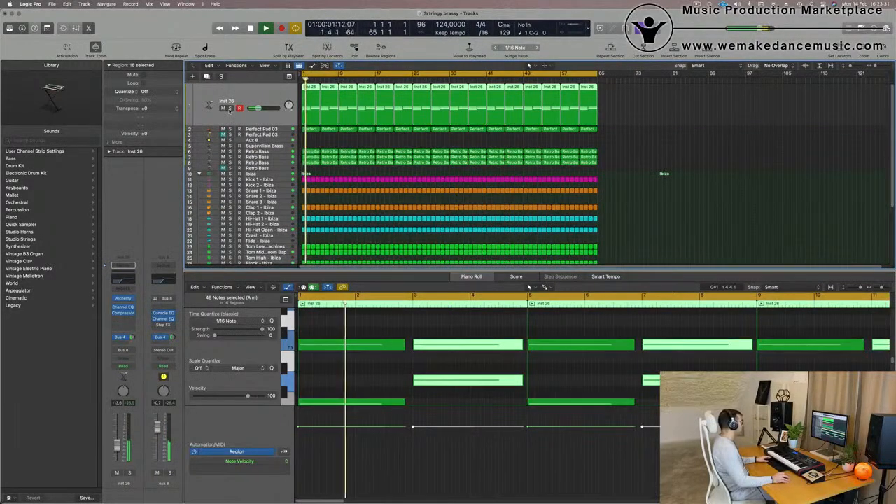
{"action": "type", "text": "Pad"}
{"action": "key", "text": "Return"}
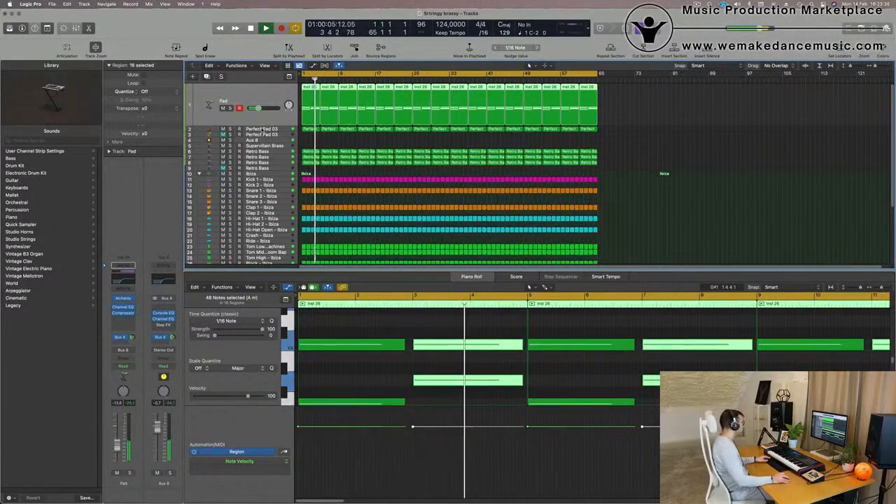
Rename the first Perfect Pad 03 track, which carries the string instrument, as Strings
{"action": "left_click", "coordinate": [262, 130]}
{"action": "double_click", "coordinate": [232, 108]}
{"action": "type", "text": "Strings"}
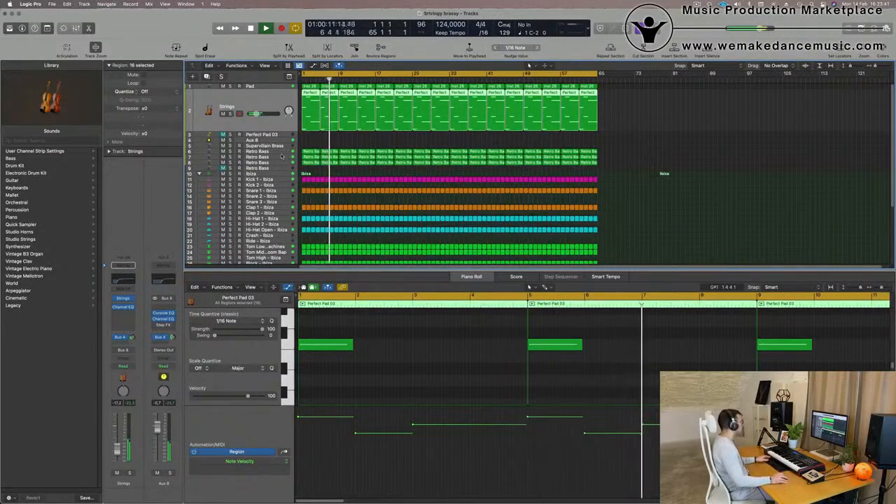
Solo the first Retro Bass track to identify it, rename it as Arp, and clear its solo
{"action": "left_click", "coordinate": [275, 151]}
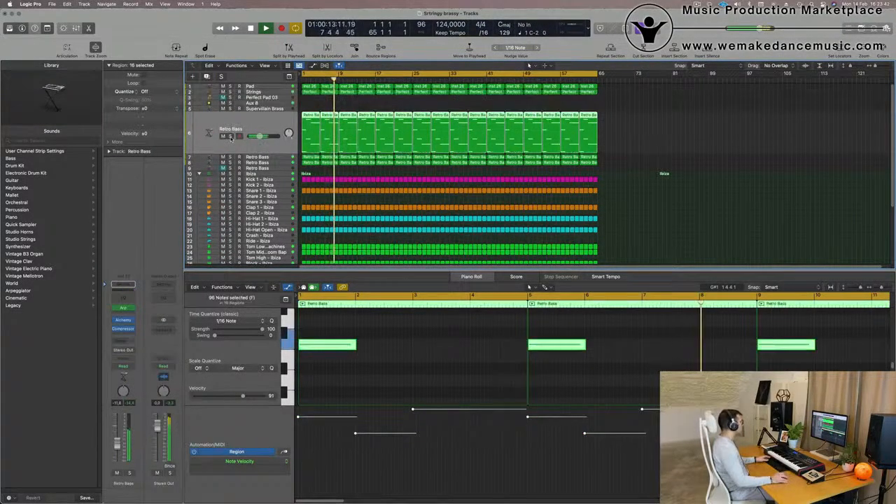
{"action": "key", "text": "s"}
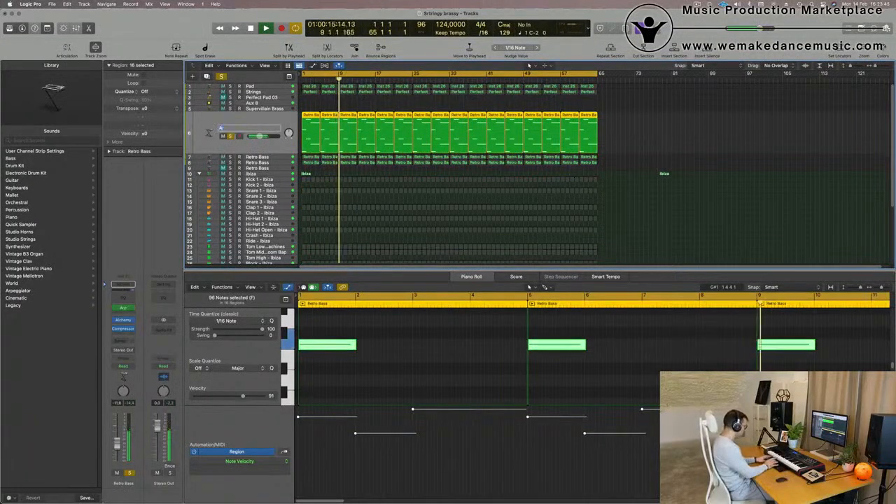
{"action": "type", "text": "Arp"}
{"action": "key", "text": "Return"}
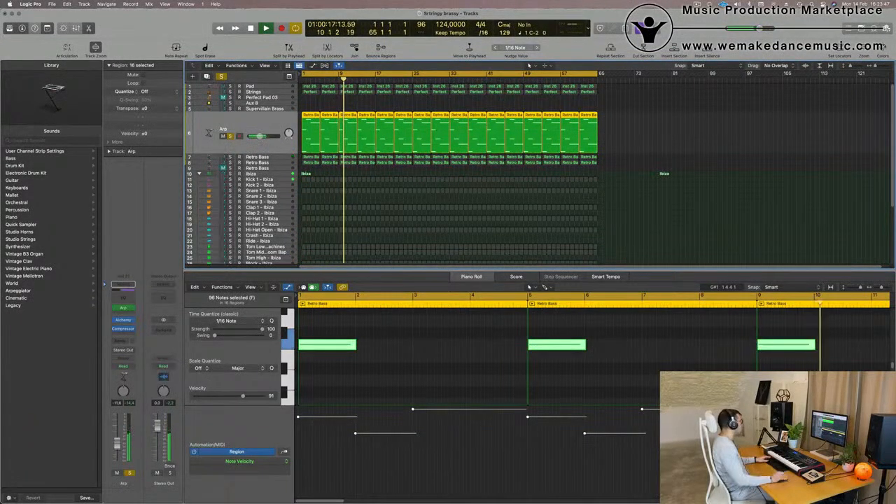
{"action": "key", "text": "s"}
Solo the first remaining Retro Bass track to identify it, rename it as Chunky moog bass, and clear its solo
{"action": "left_click", "coordinate": [229, 156]}
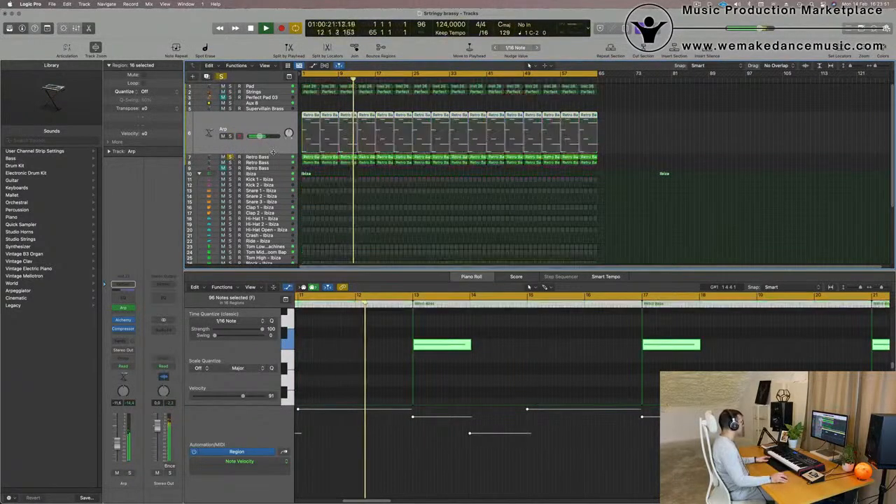
{"action": "left_click", "coordinate": [248, 157]}
{"action": "double_click", "coordinate": [235, 134]}
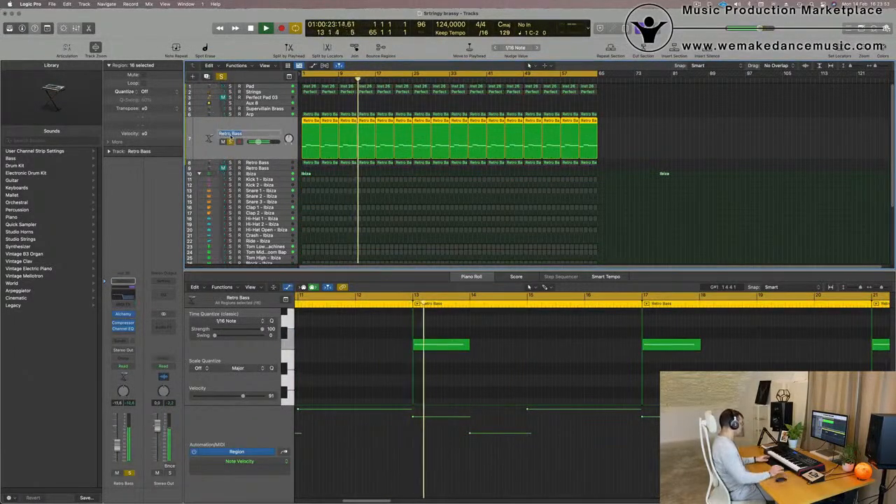
{"action": "type", "text": "Chu"}
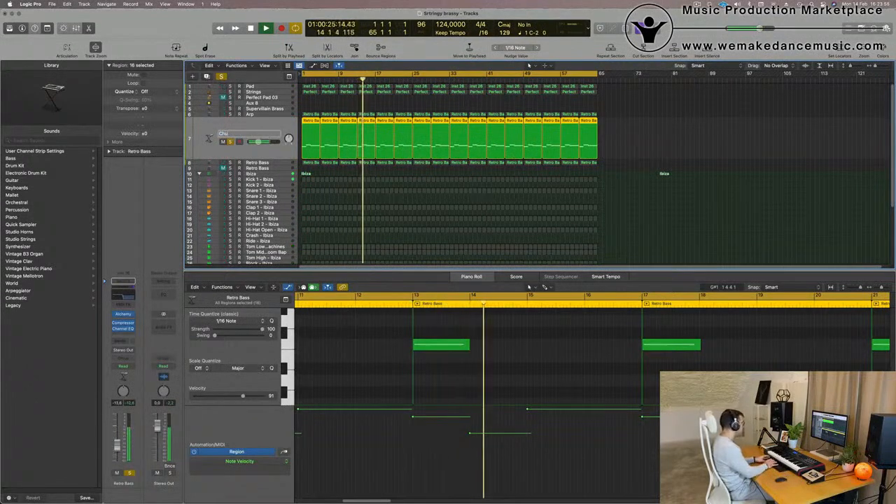
{"action": "type", "text": "nk"}
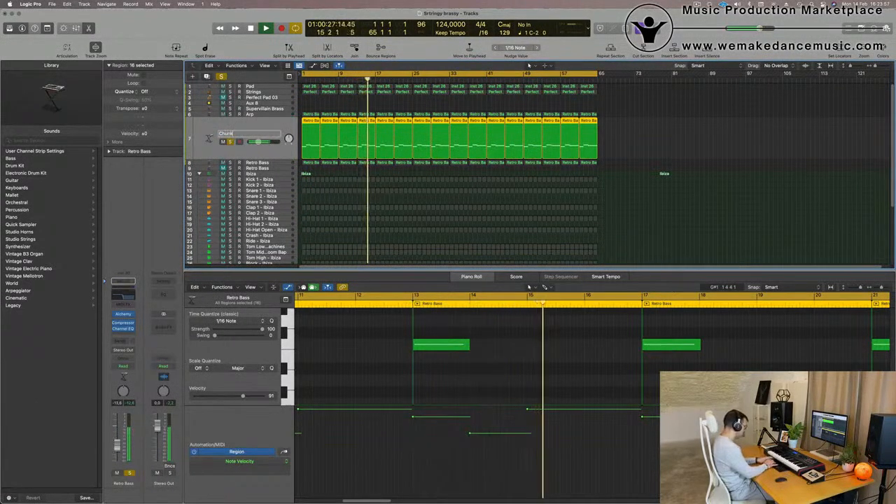
{"action": "type", "text": "y modog bass"}
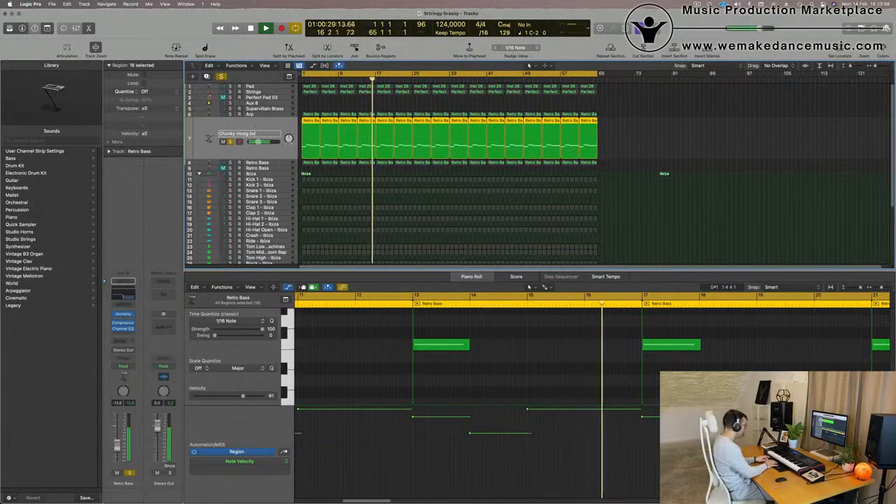
{"action": "key", "text": "Return"}
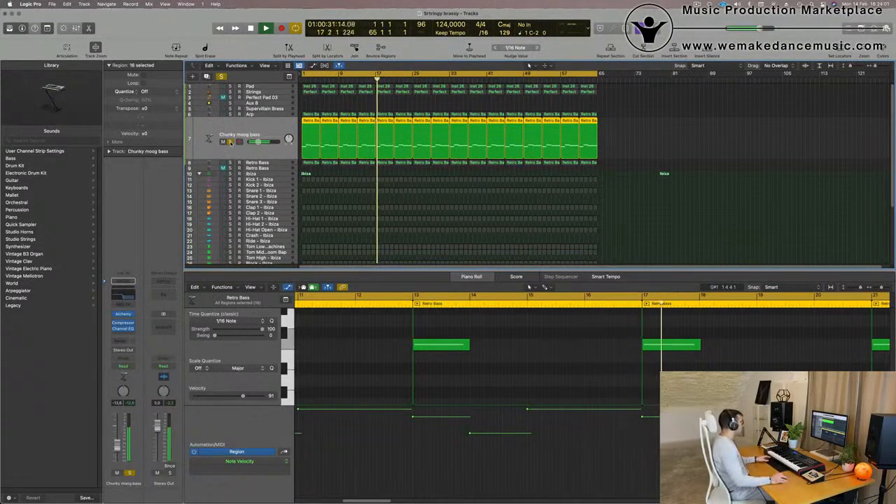
{"action": "key", "text": "s"}
Restart playback and rename the Retro Bass track just below Chunky moog bass as Brass Add
{"action": "key", "text": "Return"}
{"action": "left_click", "coordinate": [275, 164]}
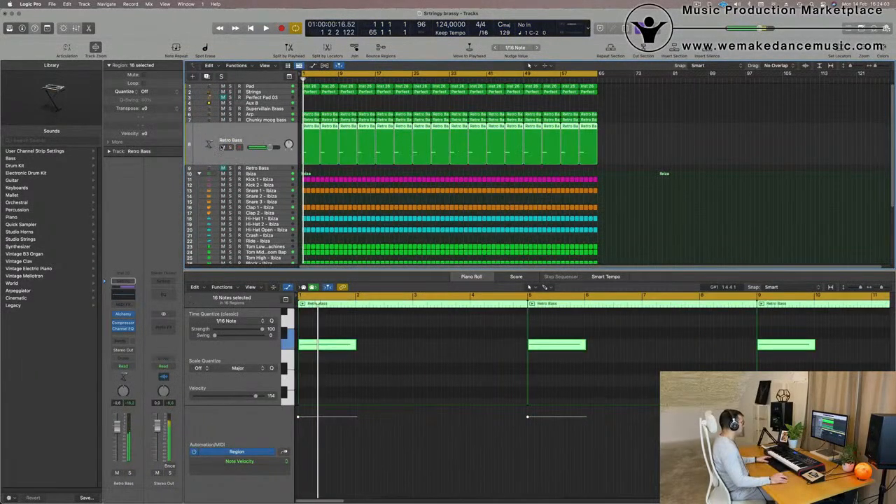
{"action": "left_click", "coordinate": [229, 147]}
{"action": "left_click", "coordinate": [229, 147]}
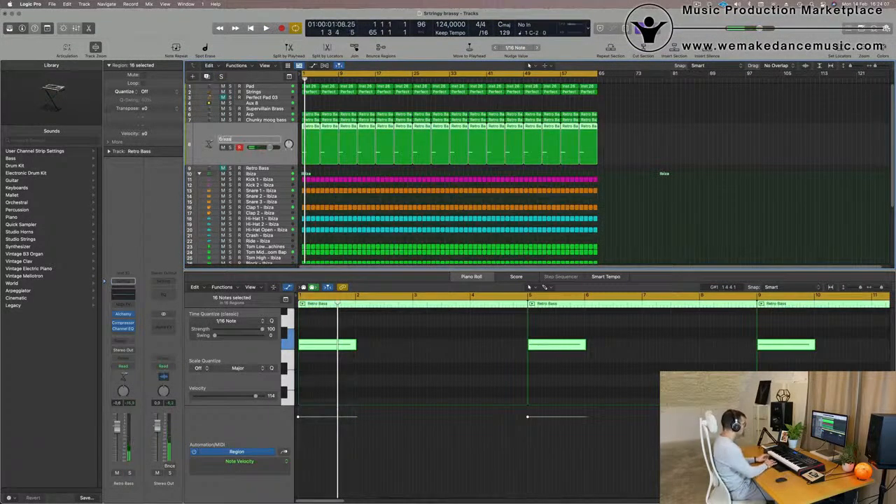
{"action": "key", "text": "space"}
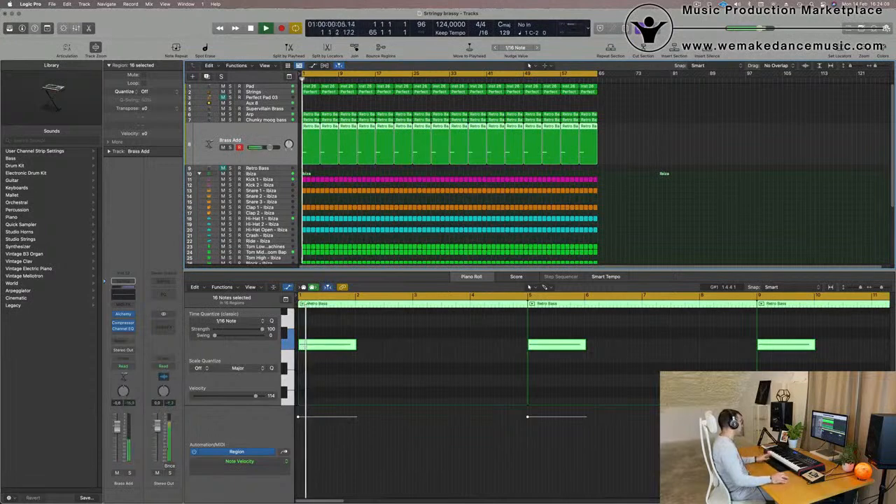
Open the Channel EQ on Brass Add, enable its low-cut filter at 150 Hz during playback, and move the plug-in window aside
{"action": "key", "text": "space"}
{"action": "key", "text": "space"}
{"action": "key", "text": "space"}
{"action": "left_click", "coordinate": [125, 293]}
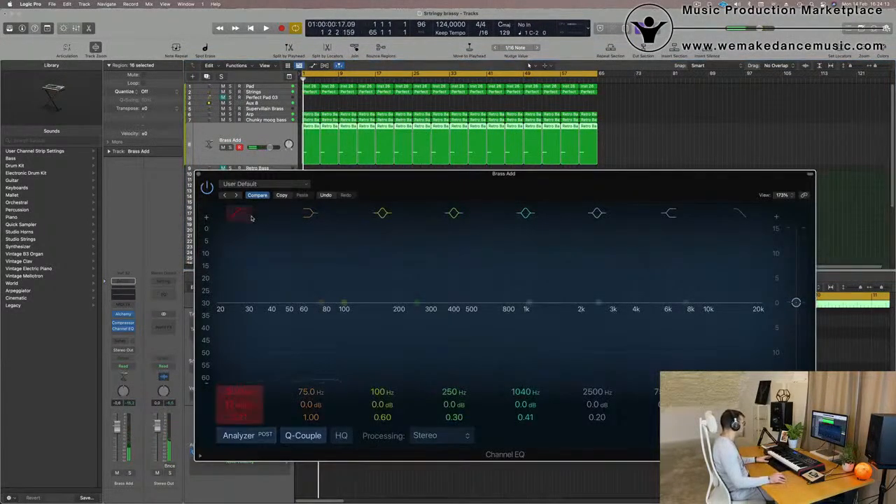
{"action": "left_click_drag", "start_coordinate": [263, 279], "coordinate": [378, 260]}
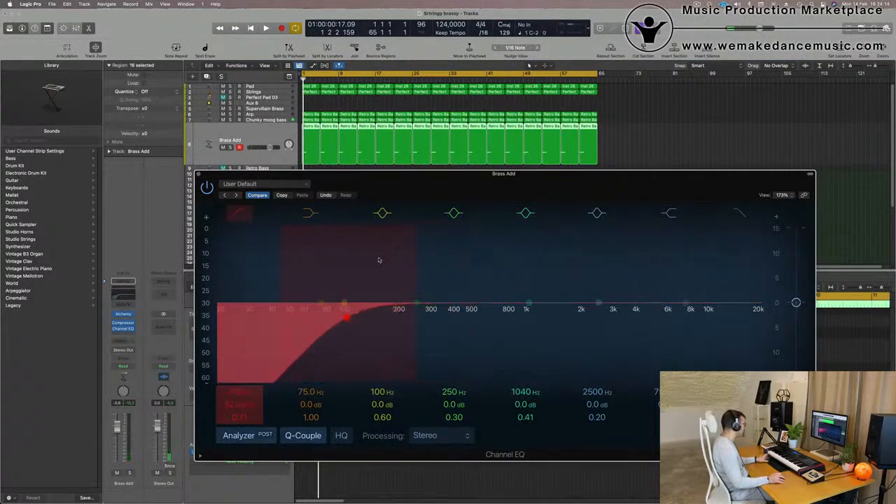
{"action": "key", "text": "space"}
{"action": "left_click_drag", "start_coordinate": [346, 317], "coordinate": [382, 319]}
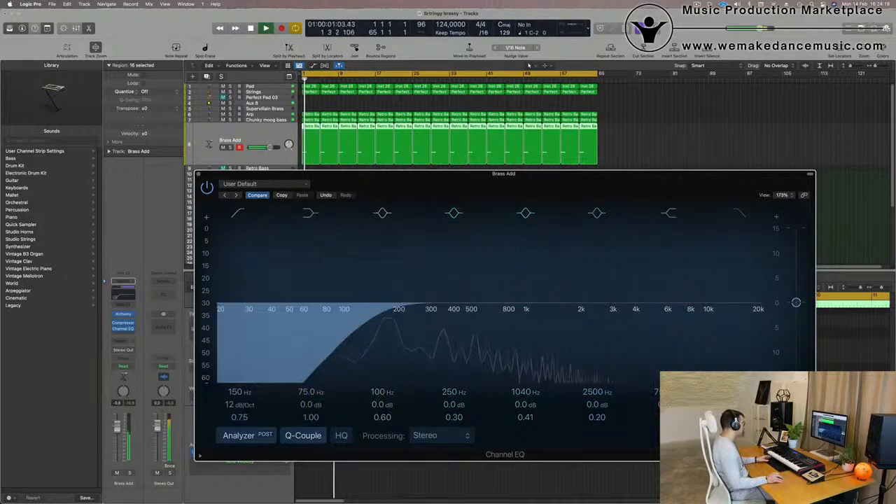
{"action": "left_click_drag", "start_coordinate": [440, 137], "coordinate": [745, 66]}
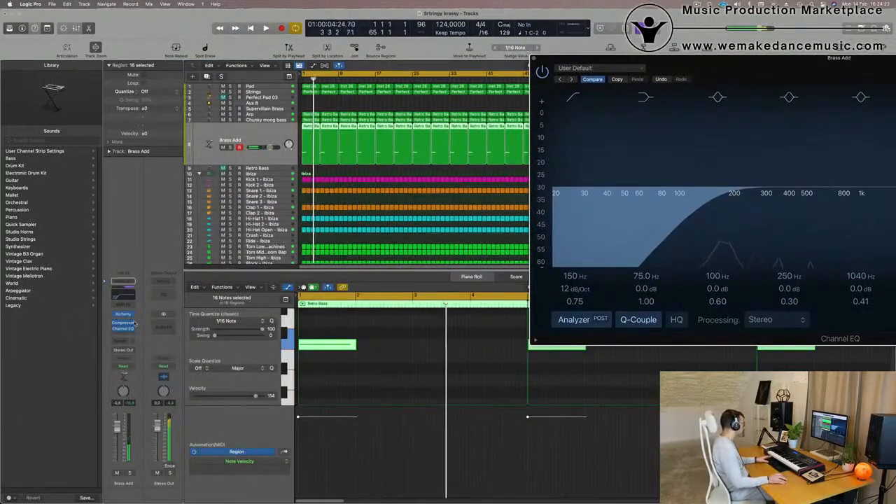
Add a Bus 4 send on the Brass Add channel
{"action": "left_click", "coordinate": [124, 340]}
{"action": "mouse_move", "coordinate": [123, 353]}
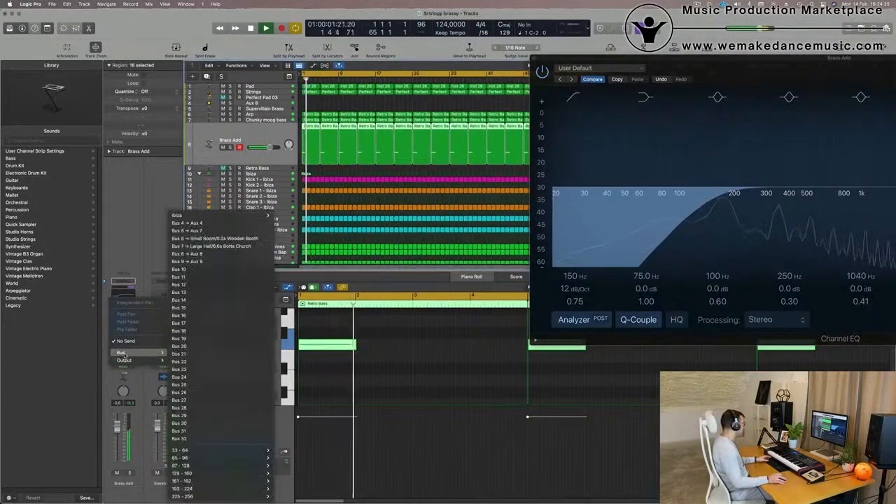
{"action": "left_click", "coordinate": [218, 225]}
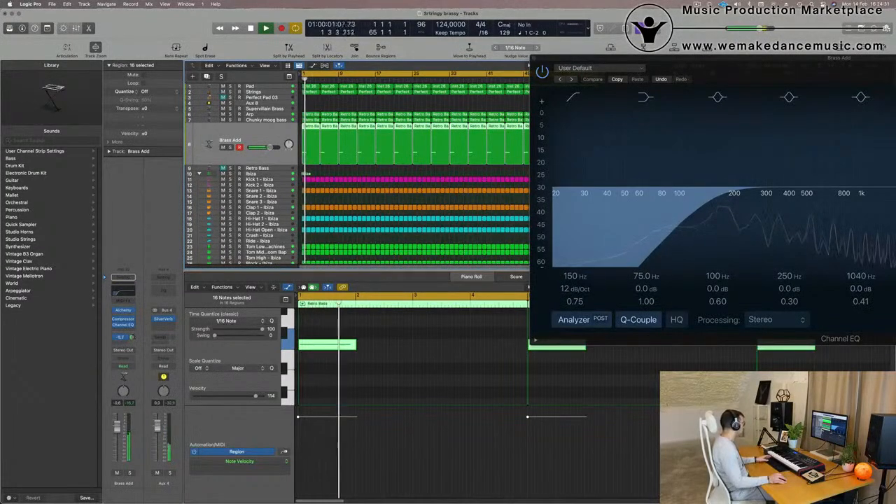
Shift Brass Add's low-cut frequency slightly higher and close the Channel EQ
{"action": "left_click_drag", "start_coordinate": [726, 68], "coordinate": [262, 186]}
{"action": "left_click_drag", "start_coordinate": [249, 325], "coordinate": [257, 324]}
{"action": "left_click", "coordinate": [69, 176]}
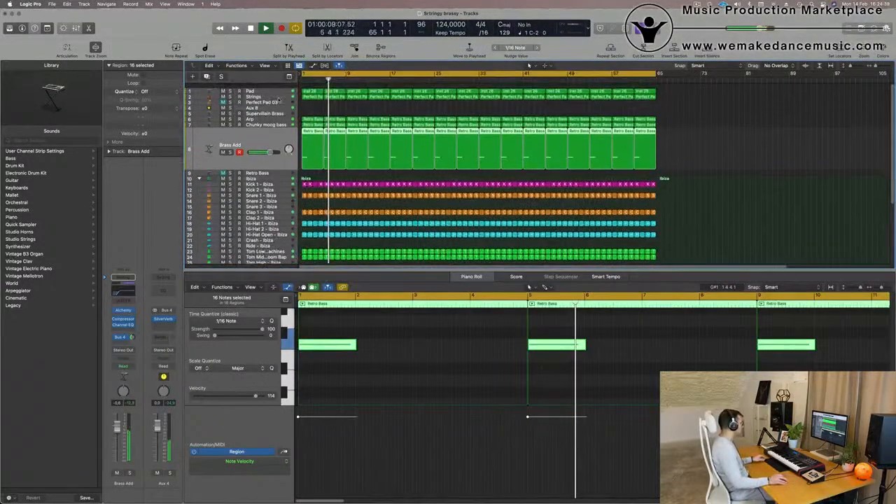
Show the secondary ruler in the arrangement
{"action": "key", "text": "super+Right"}
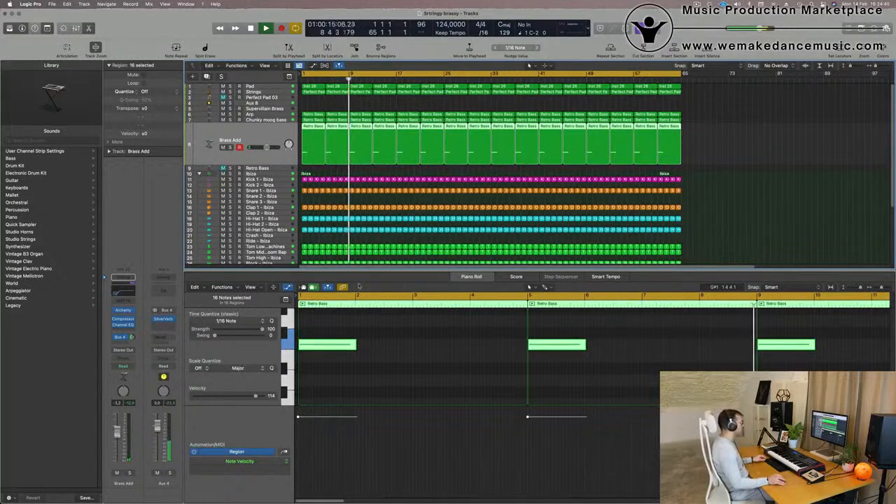
{"action": "key", "text": "super+Left"}
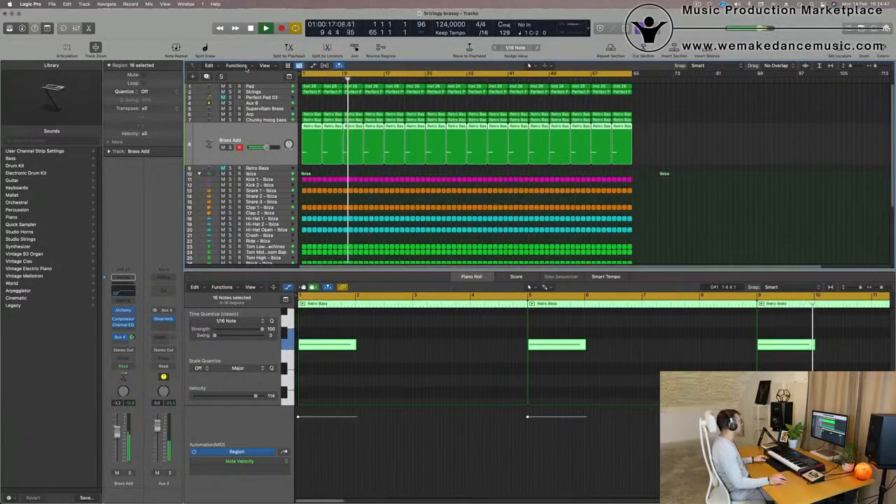
{"action": "left_click", "coordinate": [272, 67]}
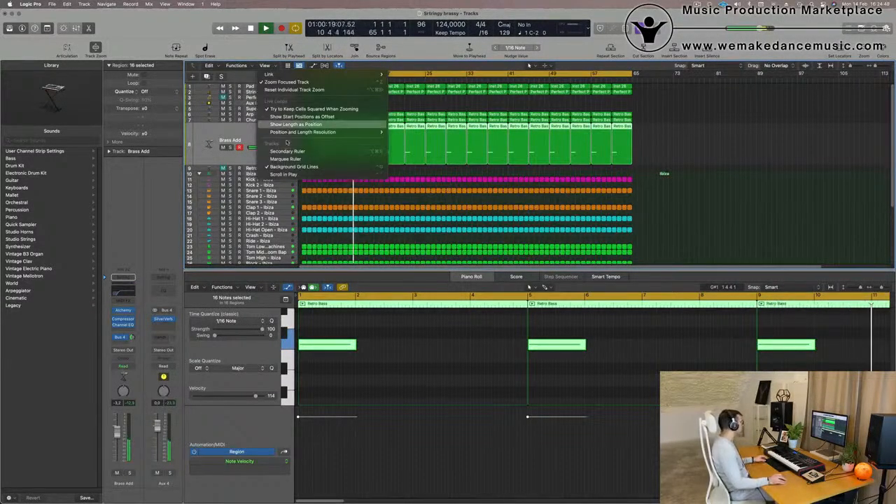
{"action": "left_click", "coordinate": [287, 151]}
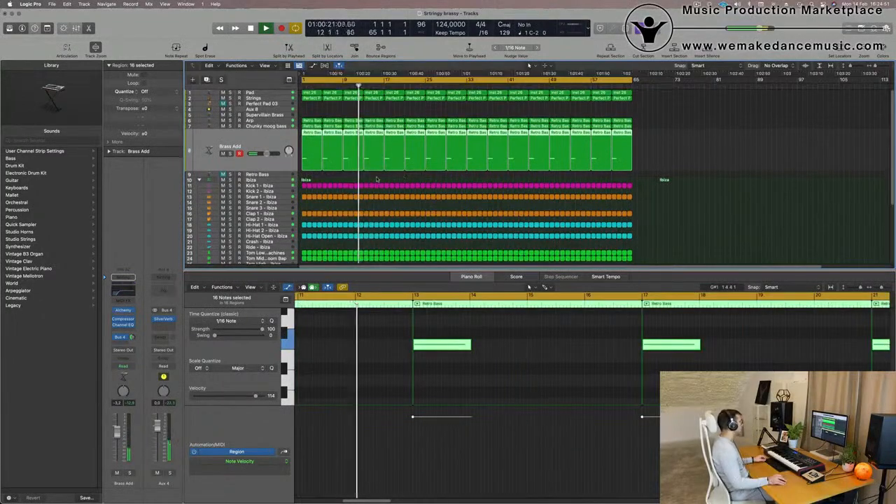
Move the project end marker back to the end of the 64-bar loop and restart playback from the beginning
{"action": "key", "text": "super+Right"}
{"action": "key", "text": "super+Right"}
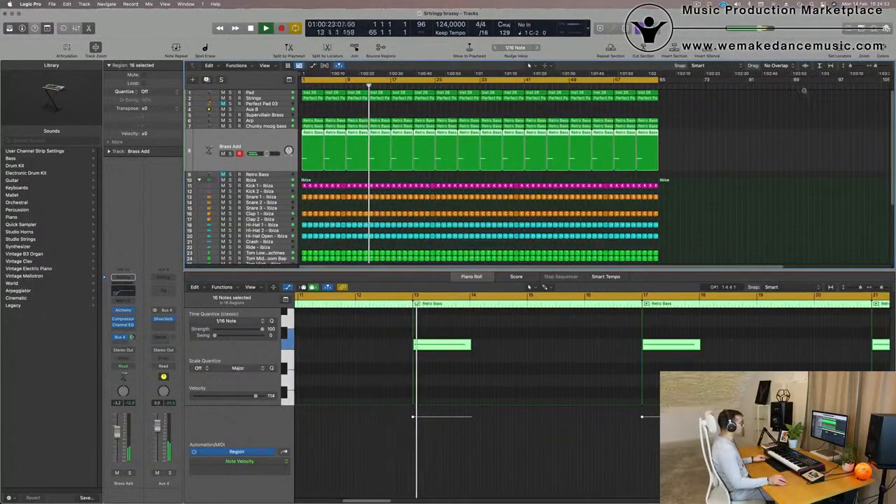
{"action": "key", "text": "super+Left"}
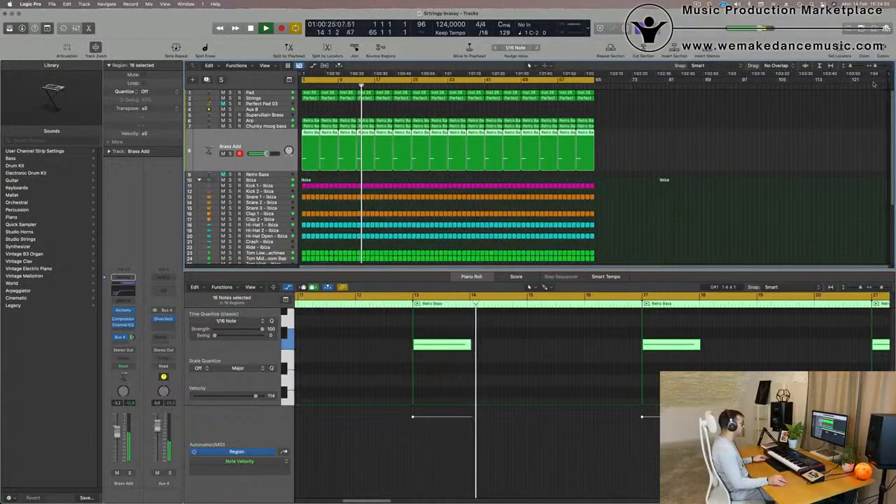
{"action": "left_click_drag", "start_coordinate": [811, 84], "coordinate": [548, 85]}
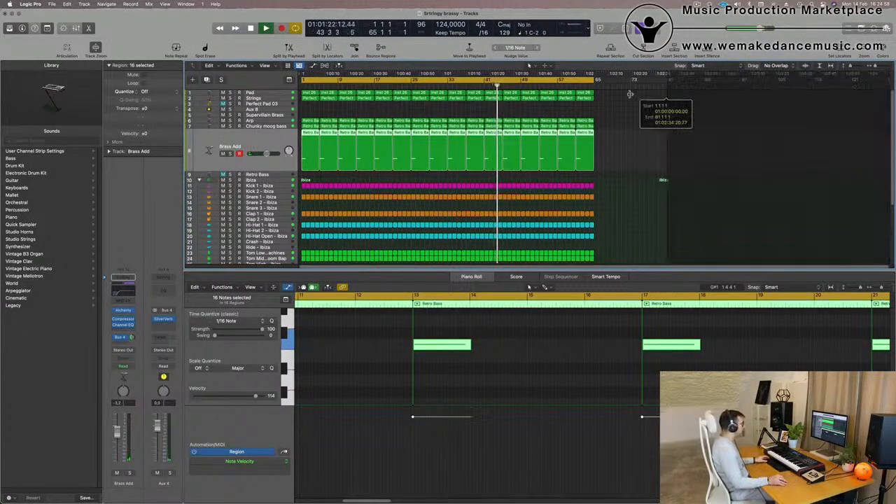
{"action": "key", "text": "Return"}
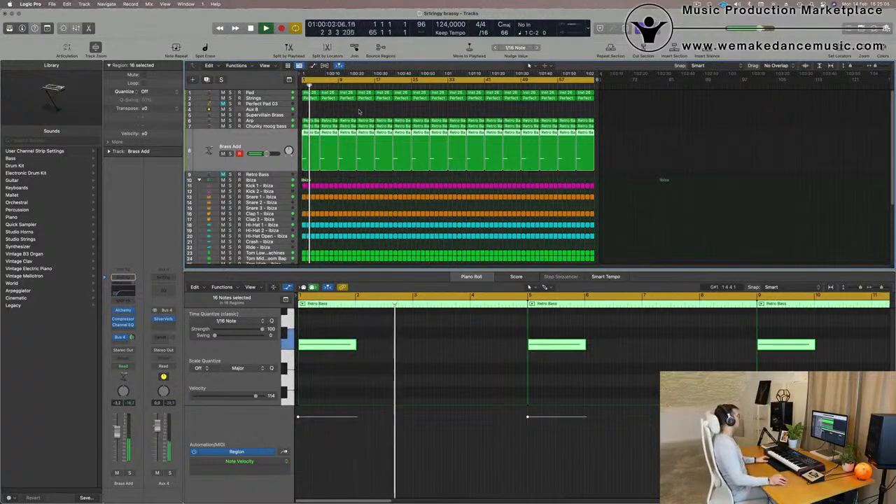
Select all the Strings regions and copy them to the Perfect Pad 03 track below at bar 1
{"action": "key", "text": "Return"}
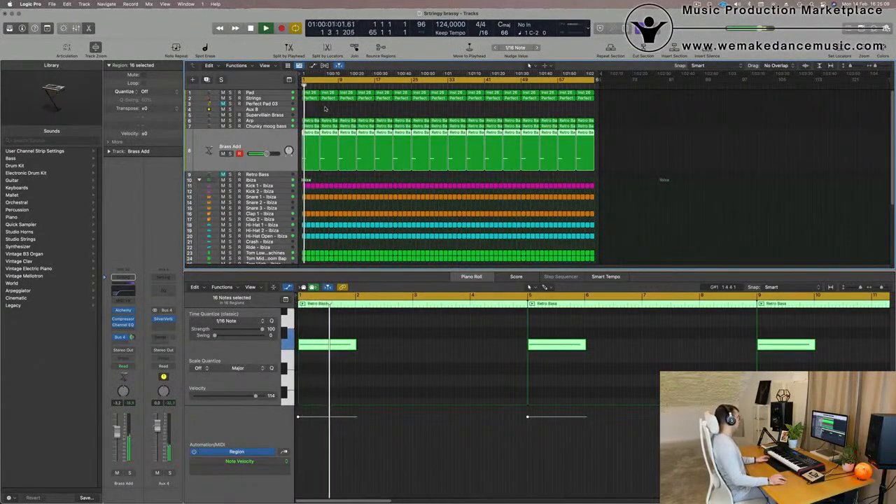
{"action": "left_click", "coordinate": [309, 99]}
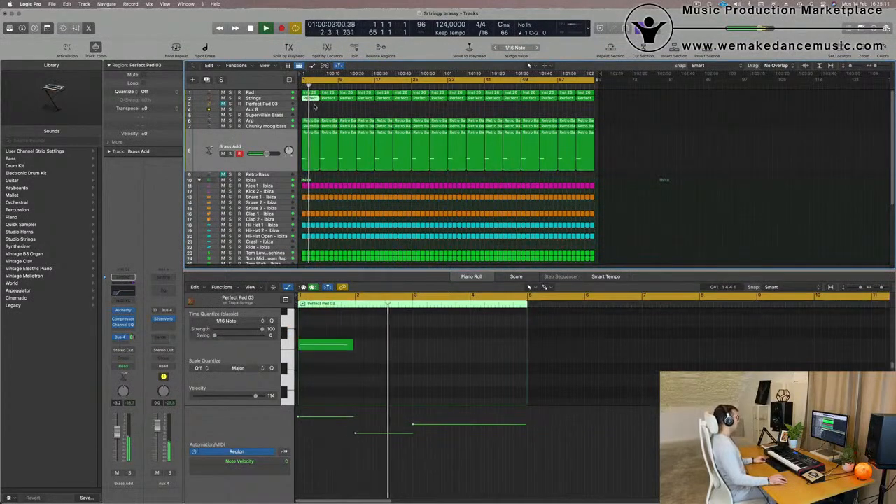
{"action": "left_click_drag", "start_coordinate": [314, 107], "coordinate": [596, 99]}
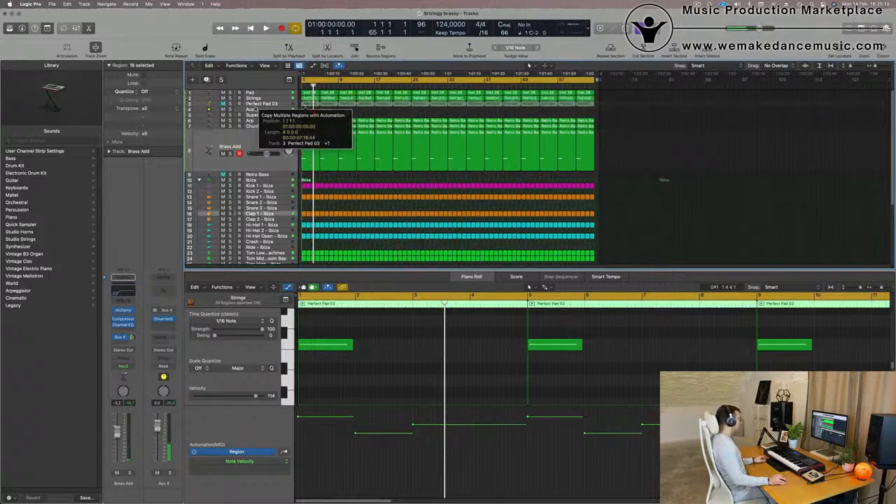
Unmute the Perfect Pad 03 track and audition its French horn part in solo and in the full mix
{"action": "left_click", "coordinate": [226, 103]}
{"action": "key", "text": "space"}
{"action": "left_click", "coordinate": [223, 126]}
{"action": "key", "text": "space"}
{"action": "key", "text": "space"}
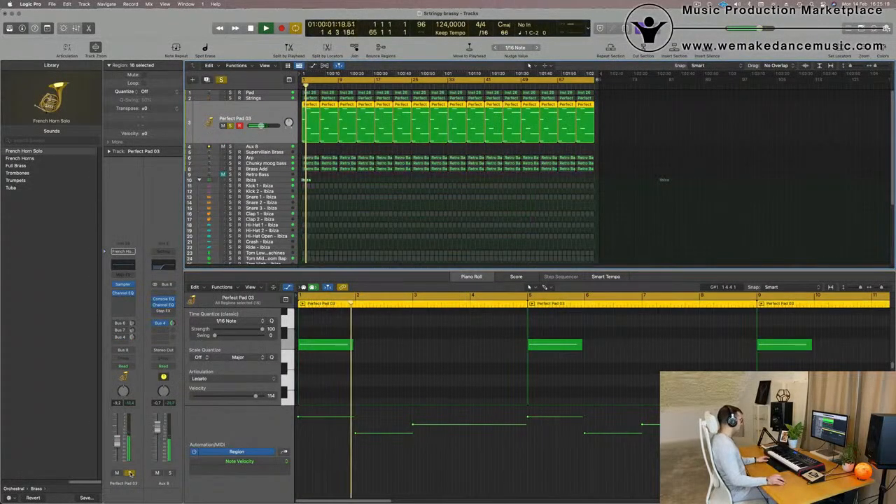
{"action": "scroll", "coordinate": [369, 390], "scroll_direction": "up", "scroll_amount": 3}
{"action": "scroll", "coordinate": [368, 388], "scroll_direction": "down", "scroll_amount": 4}
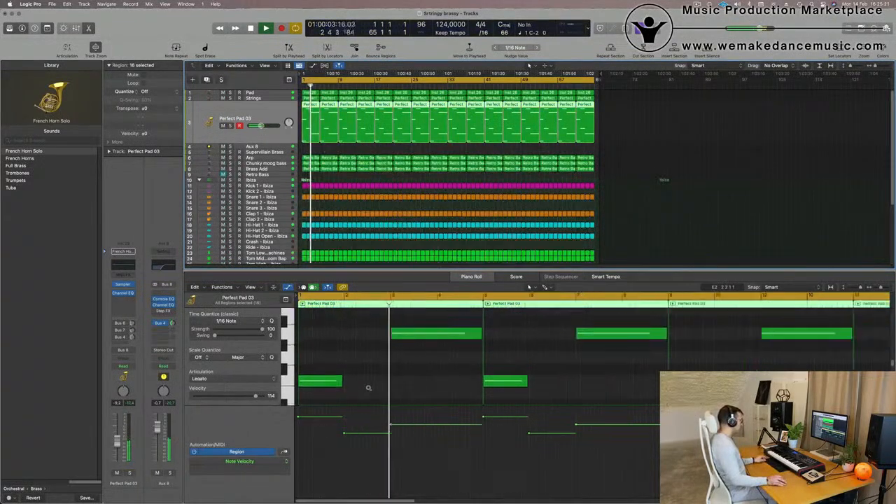
{"action": "scroll", "coordinate": [368, 387], "scroll_direction": "down", "scroll_amount": 3}
{"action": "key", "text": "space"}
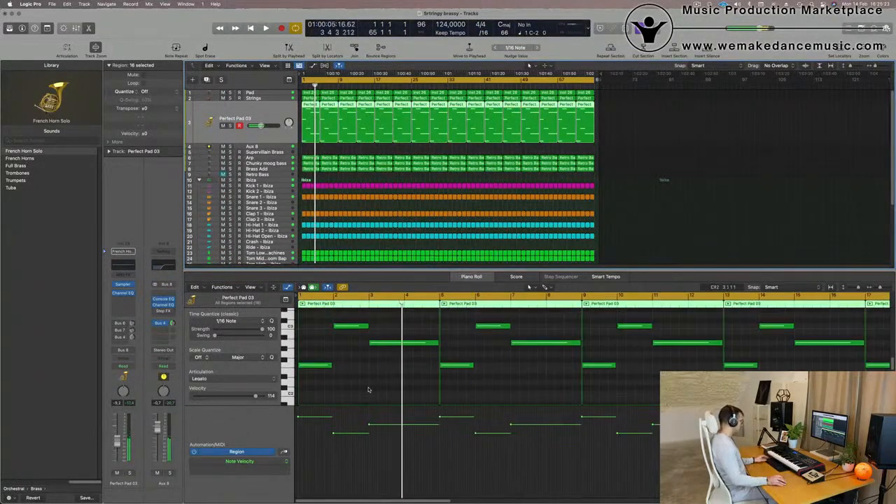
Try all the French horn notes one octave higher and return them to their original pitch
{"action": "key", "text": "super+a"}
{"action": "key", "text": "alt+shift+Up"}
{"action": "key", "text": "space"}
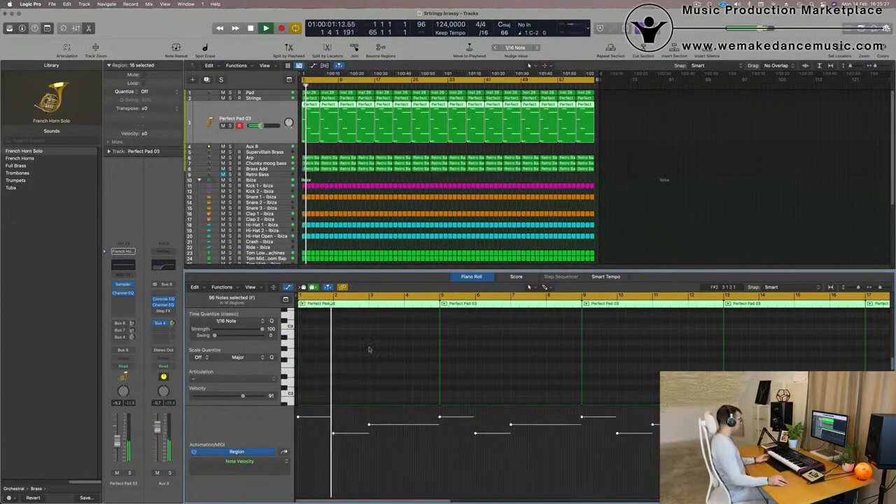
{"action": "key", "text": "alt+shift+Down"}
{"action": "key", "text": "space"}
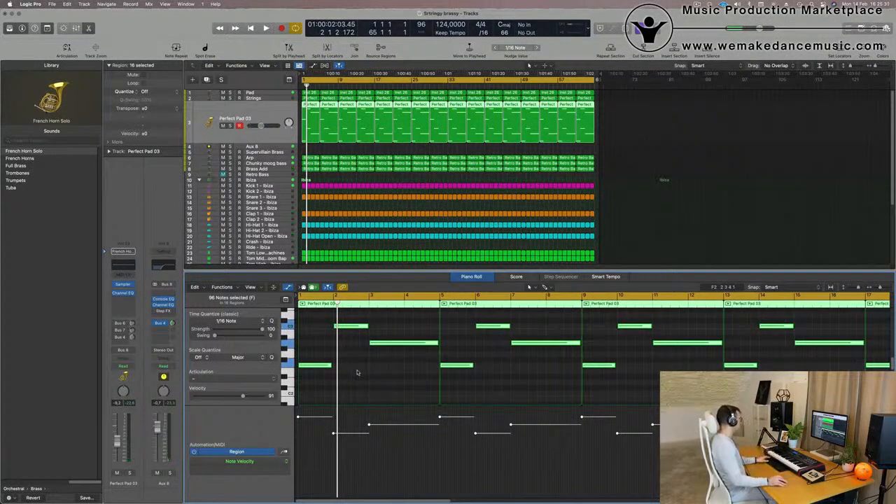
Lower the Perfect Pad 03 channel's volume to about -10.6 dB and check it soloed and in the mix
{"action": "left_click", "coordinate": [357, 373]}
{"action": "key", "text": "space"}
{"action": "key", "text": "space"}
{"action": "left_click_drag", "start_coordinate": [117, 441], "coordinate": [117, 444]}
{"action": "left_click", "coordinate": [129, 473]}
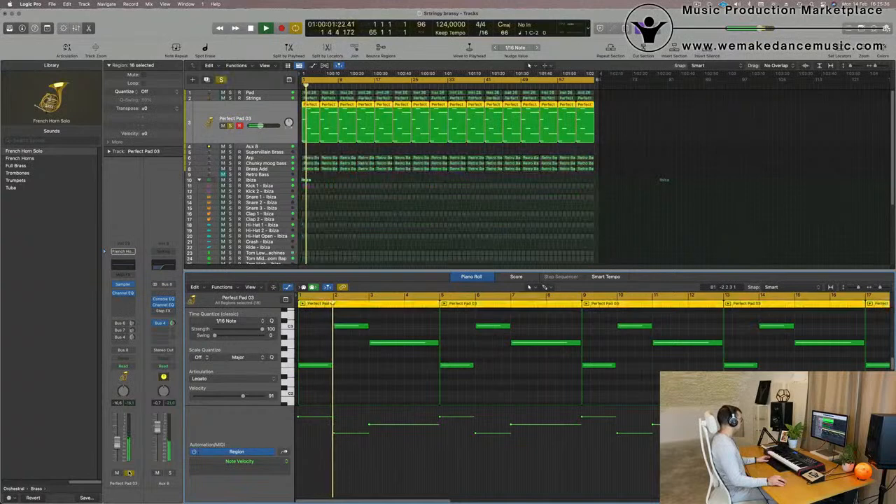
{"action": "left_click", "coordinate": [129, 473]}
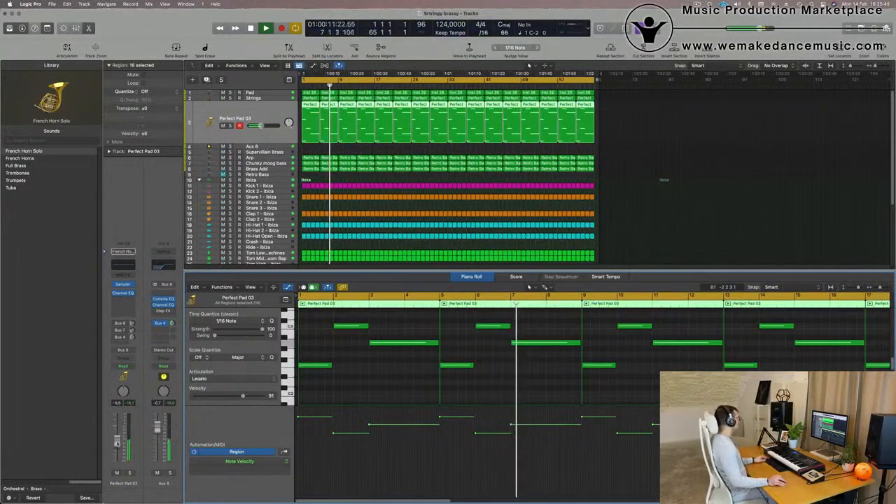
Fine-tune the French horn track's volume and show the mixer for all tracks
{"action": "scroll", "coordinate": [437, 203], "scroll_direction": "down", "scroll_amount": 1}
{"action": "scroll", "coordinate": [438, 200], "scroll_direction": "down", "scroll_amount": 1}
{"action": "key", "text": "x"}
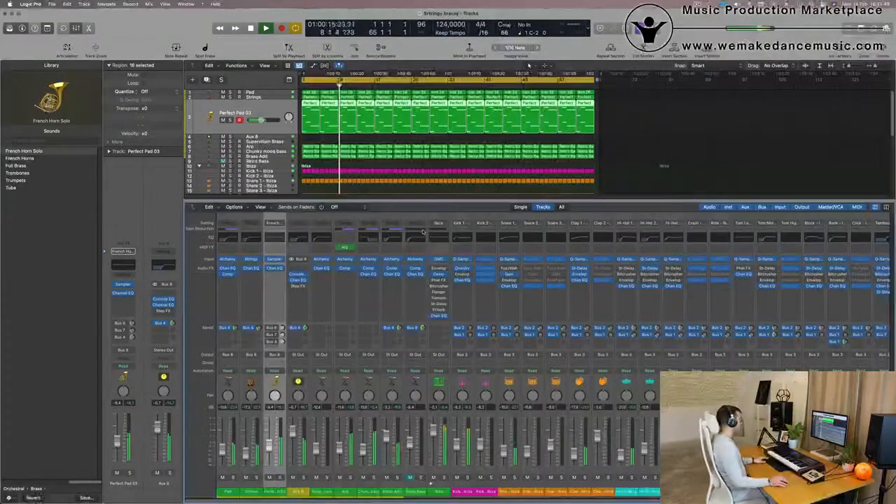
Hide the mixer, fit the full 64-bar arrangement in view and deselect all regions
{"action": "key", "text": "x"}
{"action": "scroll", "coordinate": [433, 359], "scroll_direction": "up", "scroll_amount": 2}
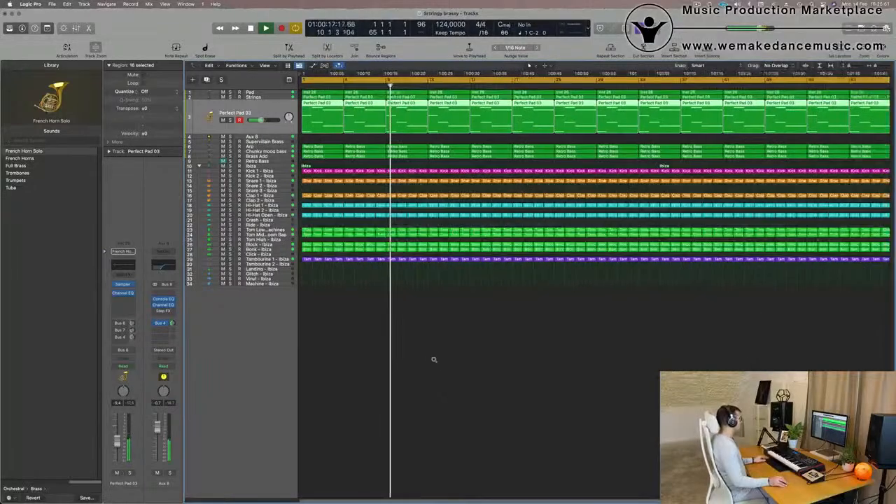
{"action": "scroll", "coordinate": [433, 359], "scroll_direction": "down", "scroll_amount": 1}
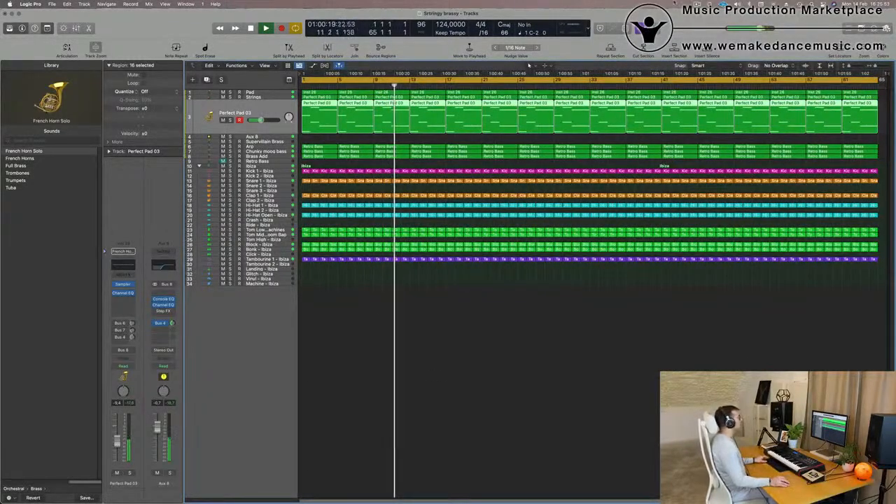
{"action": "left_click", "coordinate": [510, 343]}
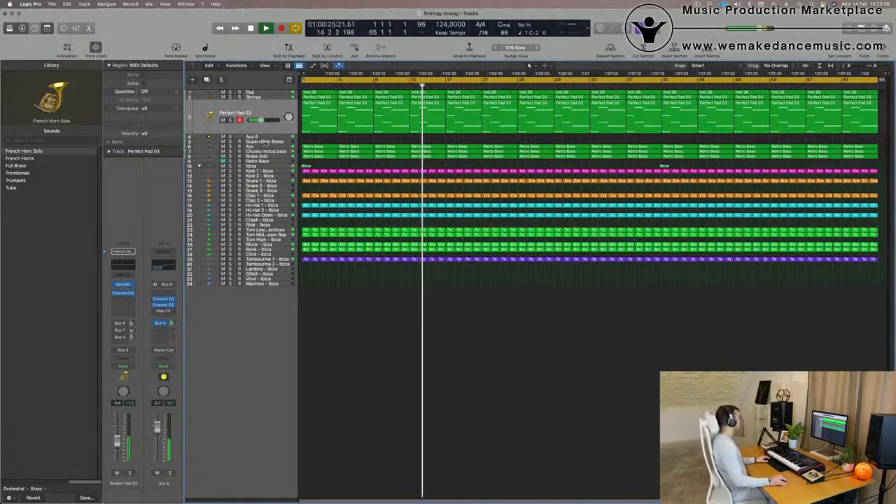
Add a send from the Supervillain Brass track to Bus 4 (Aux 4) and restart playback from bar 1
{"action": "left_click", "coordinate": [266, 142]}
{"action": "key", "text": "Return"}
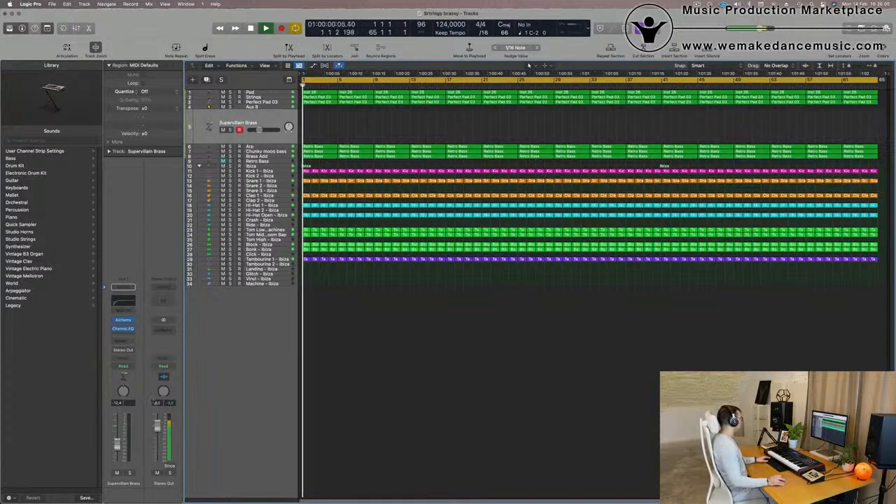
{"action": "left_click", "coordinate": [119, 343]}
{"action": "mouse_move", "coordinate": [140, 352]}
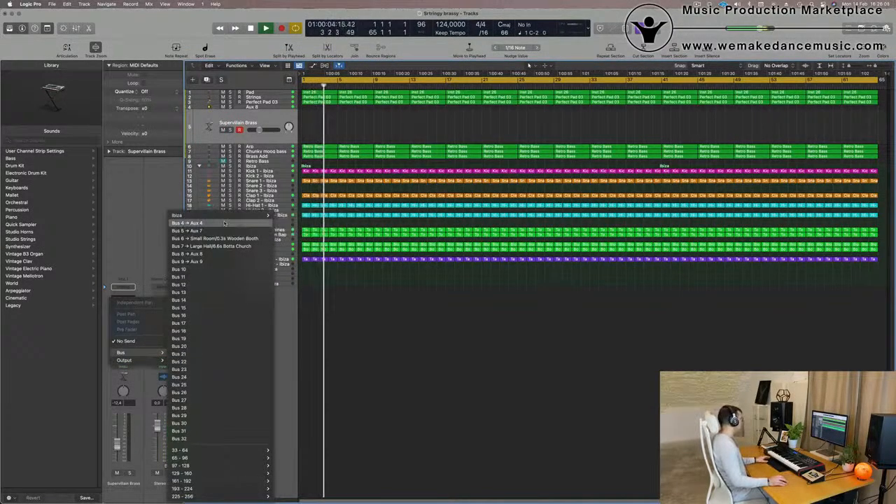
{"action": "left_click", "coordinate": [187, 223]}
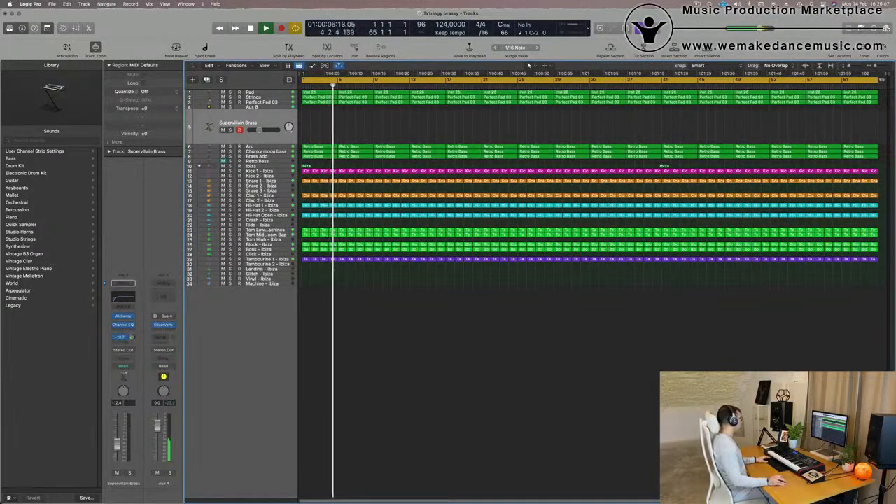
{"action": "key", "text": "Return"}
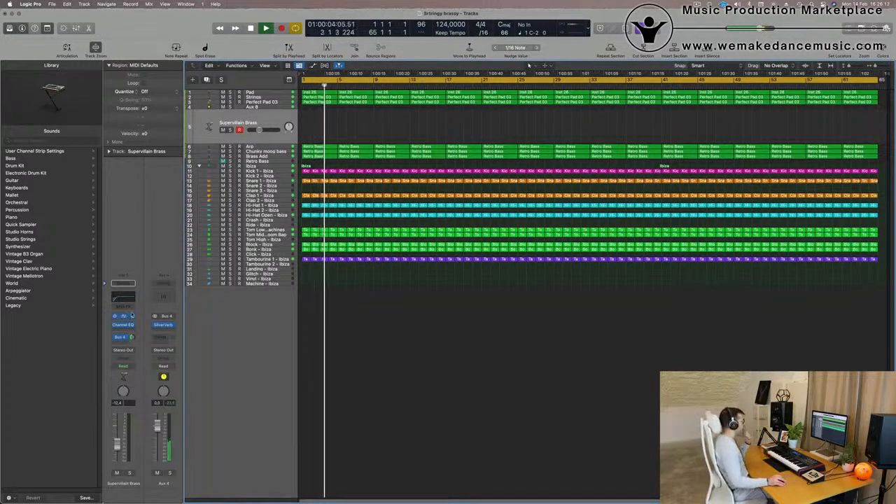
Open Alchemy on the Supervillain Brass track, browse the Leads presets and load Vox Box Synth with its Phased variation
{"action": "left_click", "coordinate": [130, 315]}
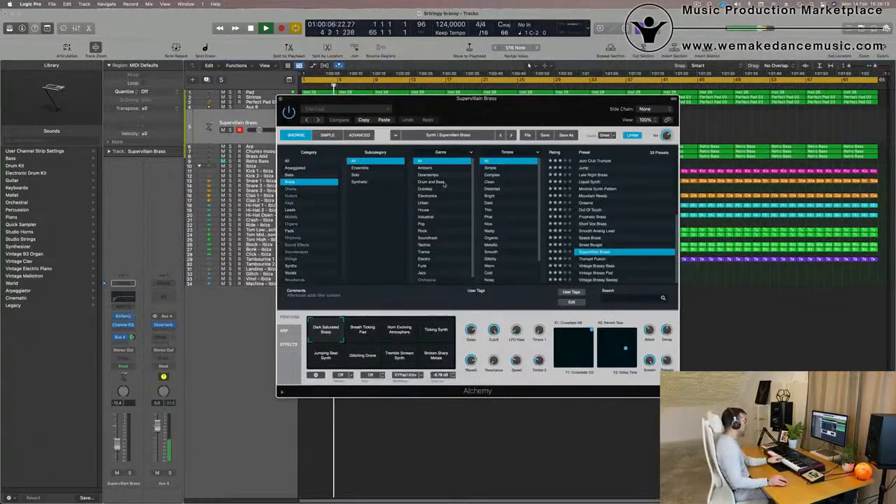
{"action": "scroll", "coordinate": [632, 214], "scroll_direction": "up", "scroll_amount": 5}
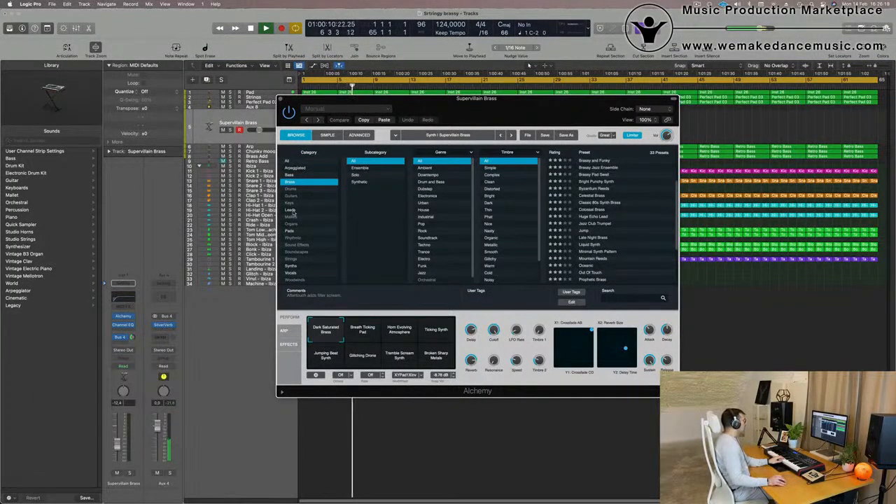
{"action": "left_click", "coordinate": [292, 210]}
{"action": "scroll", "coordinate": [610, 188], "scroll_direction": "down", "scroll_amount": 5}
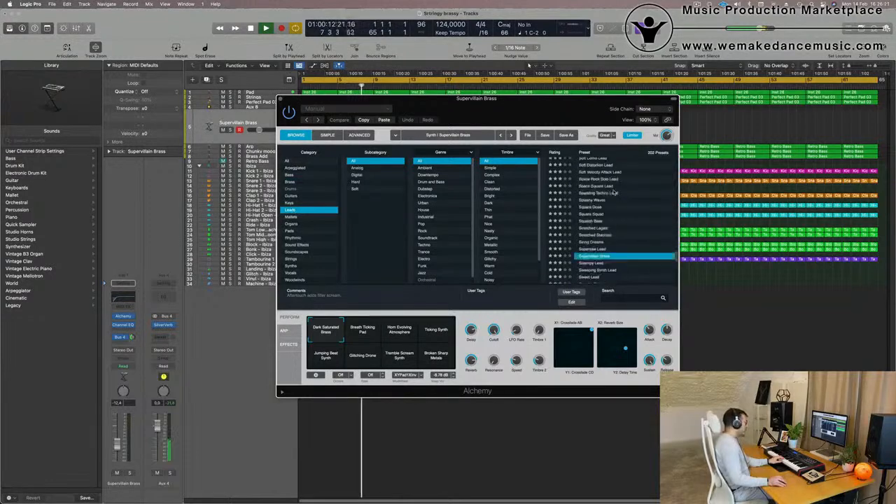
{"action": "left_click", "coordinate": [588, 217]}
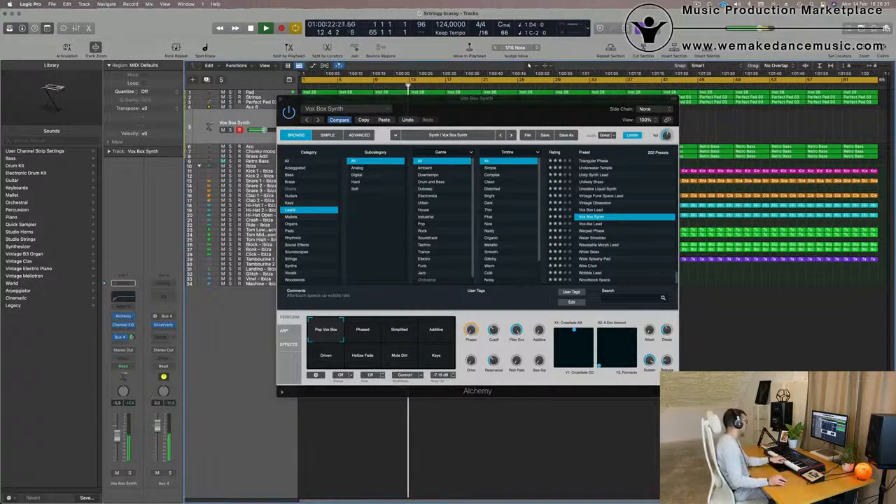
{"action": "left_click", "coordinate": [362, 331]}
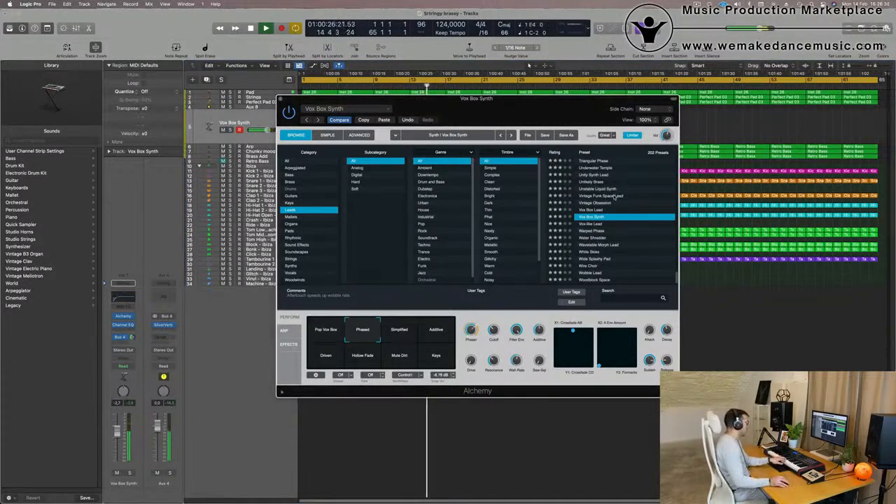
Load the Water Shredder preset and try its Funky Shredder, Narrow Destruction, Clean Splash and Buzz Saw 2 variations
{"action": "left_click", "coordinate": [592, 238]}
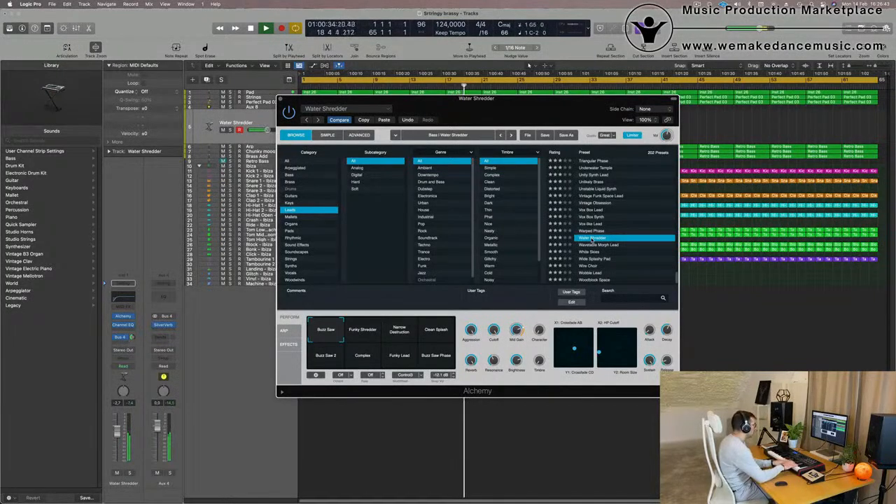
{"action": "left_click", "coordinate": [369, 332]}
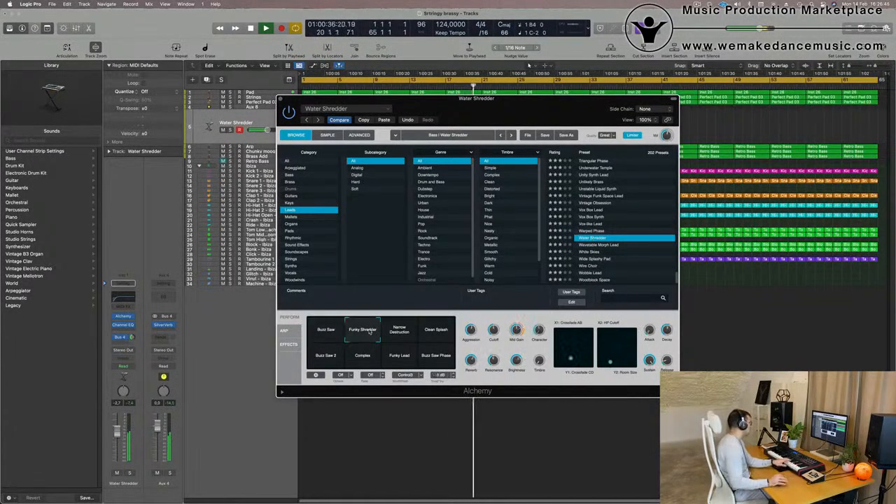
{"action": "left_click", "coordinate": [398, 330]}
{"action": "left_click", "coordinate": [436, 335]}
{"action": "left_click", "coordinate": [322, 360]}
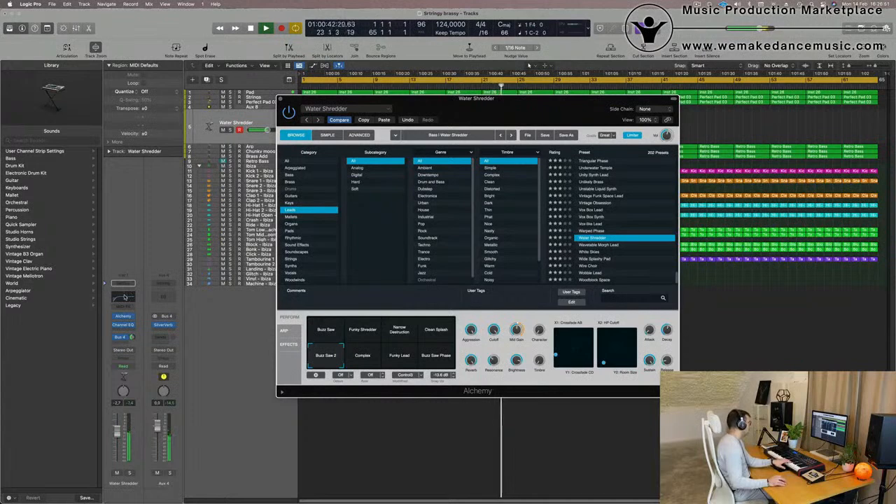
Set a 350 Hz, 12 dB/Oct low cut in the Water Shredder track's Channel EQ and raise the channel volume
{"action": "left_click", "coordinate": [125, 297]}
{"action": "left_click_drag", "start_coordinate": [398, 236], "coordinate": [526, 241]}
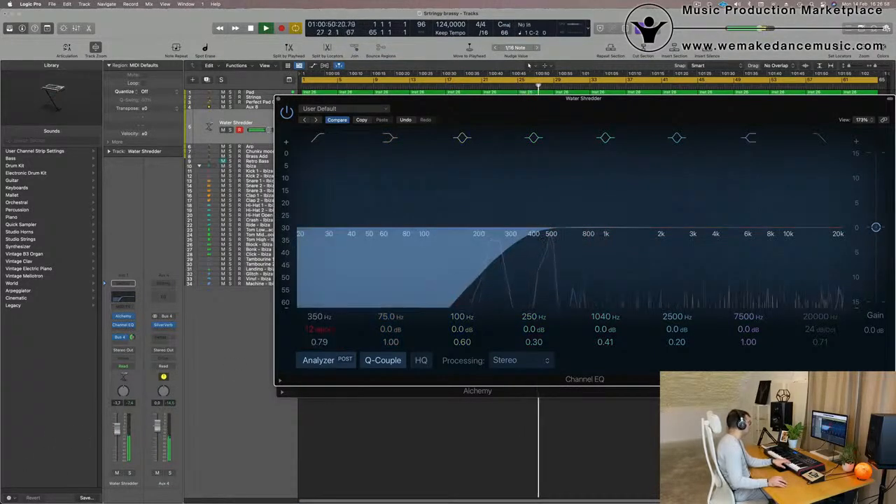
{"action": "left_click", "coordinate": [119, 424]}
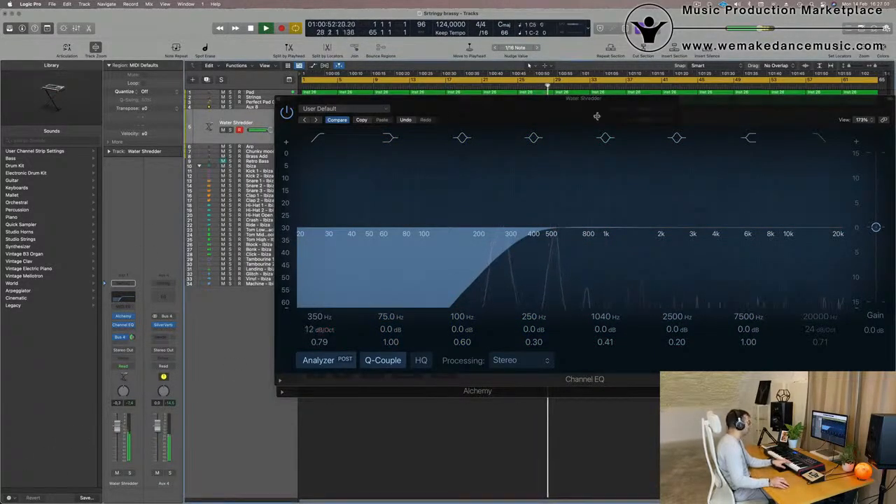
{"action": "left_click_drag", "start_coordinate": [609, 107], "coordinate": [533, 160]}
{"action": "left_click", "coordinate": [118, 425]}
{"action": "left_click_drag", "start_coordinate": [478, 153], "coordinate": [370, 231]}
{"action": "left_click_drag", "start_coordinate": [524, 110], "coordinate": [518, 105]}
Load the Wavetable Morph Lead preset in Alchemy and set the channel volume to about -9.6 dB
{"action": "left_click", "coordinate": [594, 242]}
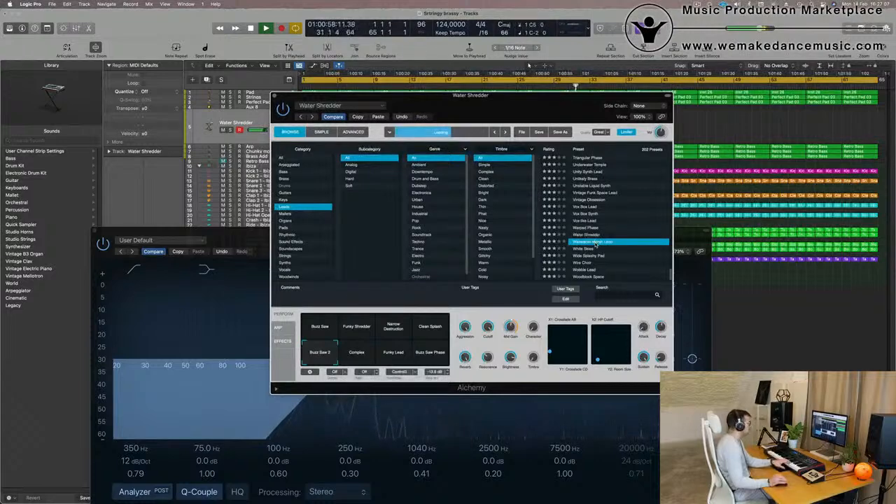
{"action": "left_click_drag", "start_coordinate": [234, 233], "coordinate": [537, 126]}
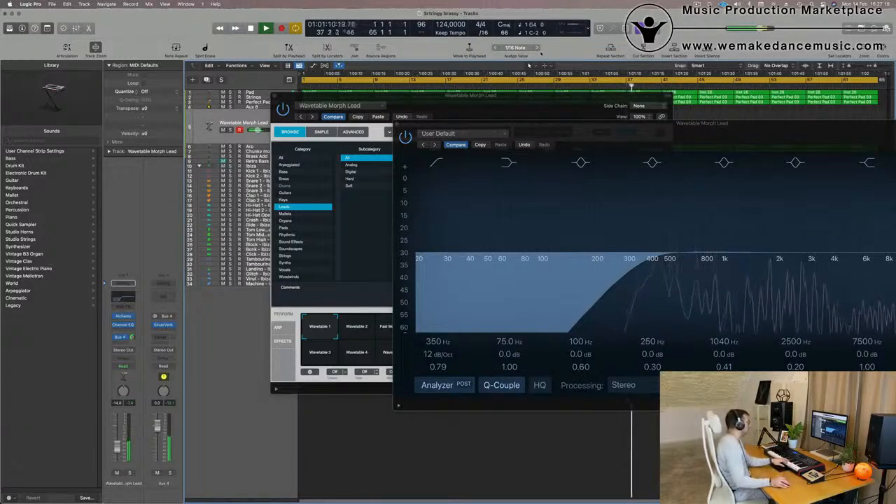
{"action": "left_click_drag", "start_coordinate": [539, 102], "coordinate": [492, 72]}
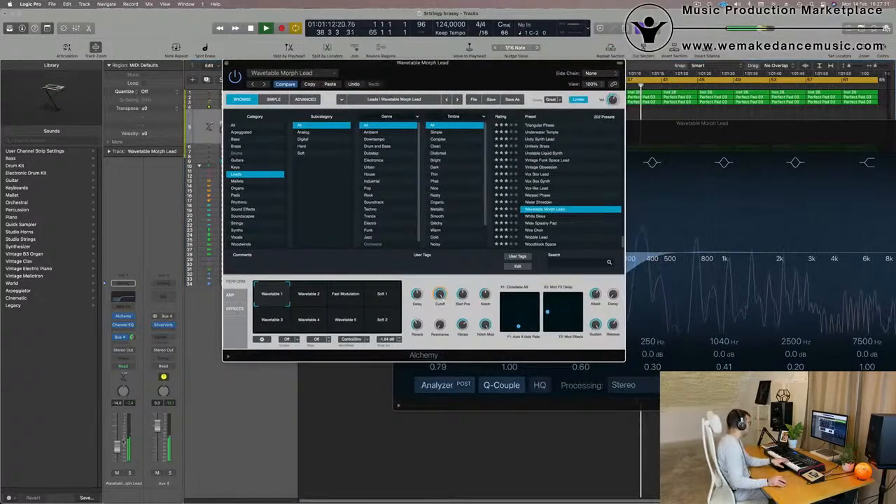
{"action": "left_click", "coordinate": [118, 439]}
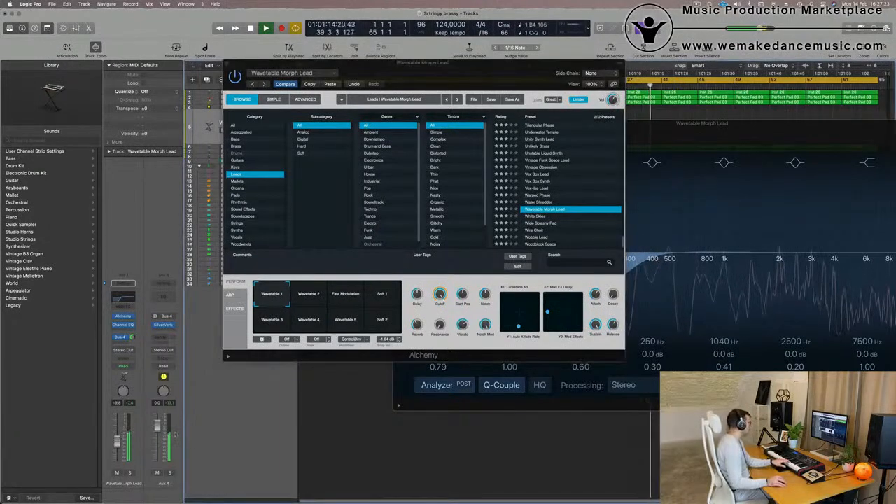
Switch the lead to the Wavetable 2 variation, record melody takes from bar 49 and from bar 1, and play them back
{"action": "left_click", "coordinate": [312, 299]}
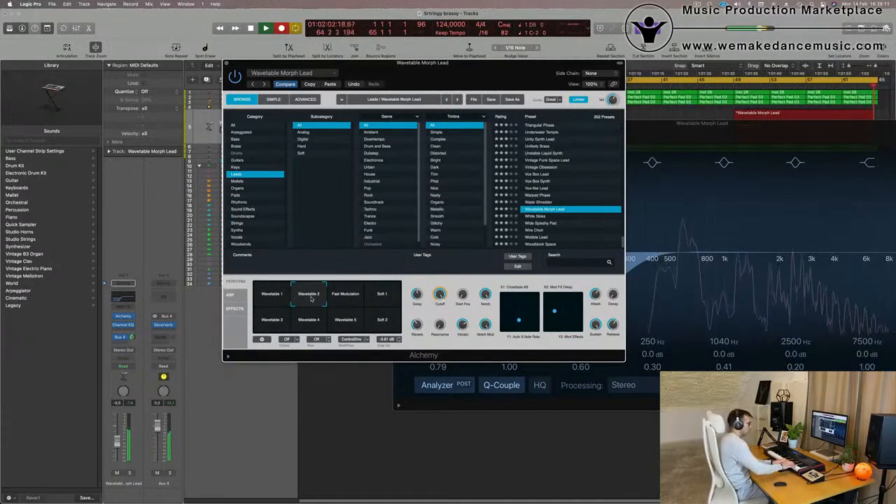
{"action": "key", "text": "space"}
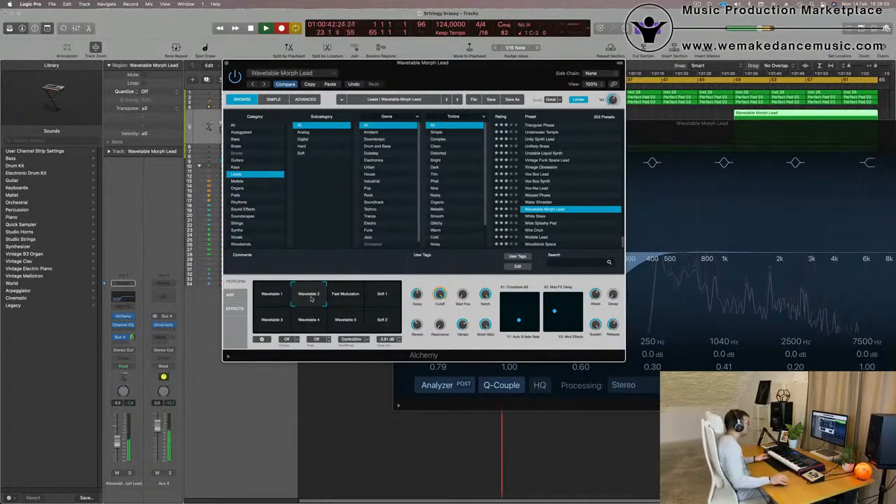
{"action": "left_click_drag", "start_coordinate": [440, 71], "coordinate": [382, 176]}
{"action": "key", "text": "space"}
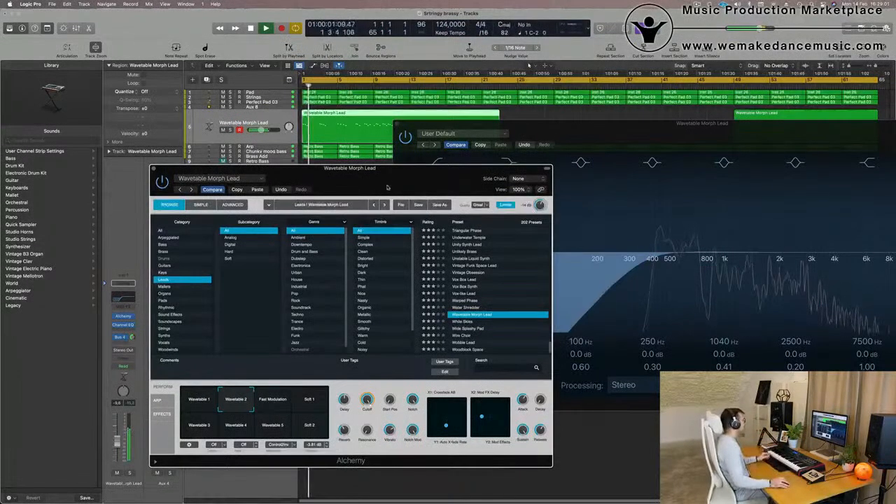
Clear the plug-in windows off the lead track and audition the recorded region around bar 53
{"action": "left_click_drag", "start_coordinate": [384, 190], "coordinate": [306, 235]}
{"action": "left_click_drag", "start_coordinate": [565, 128], "coordinate": [333, 241]}
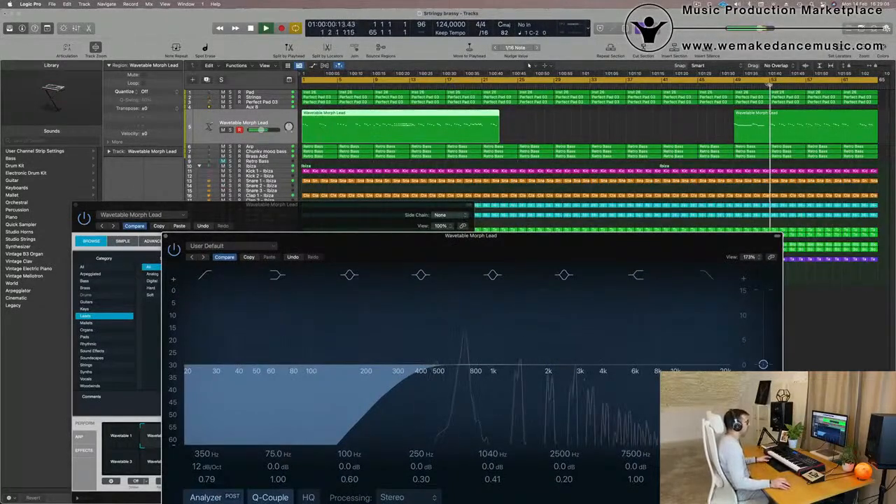
{"action": "left_click", "coordinate": [767, 84]}
{"action": "left_click", "coordinate": [736, 123]}
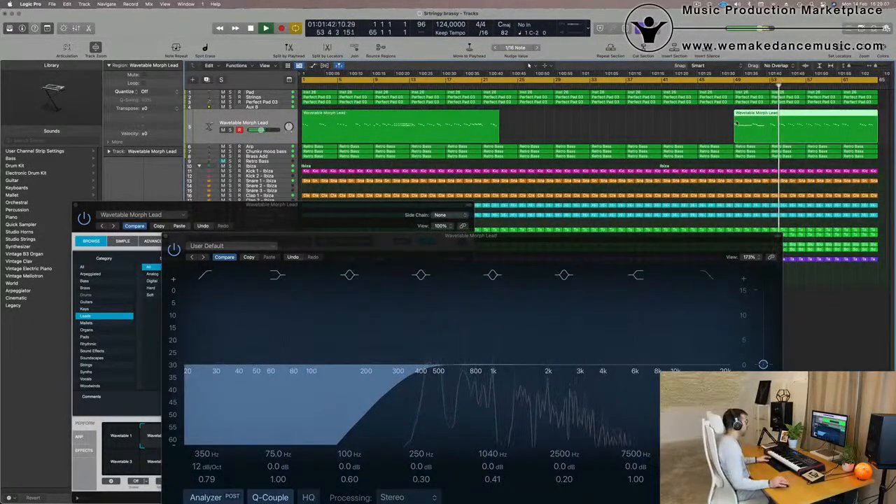
{"action": "left_click_drag", "start_coordinate": [570, 245], "coordinate": [621, 185]}
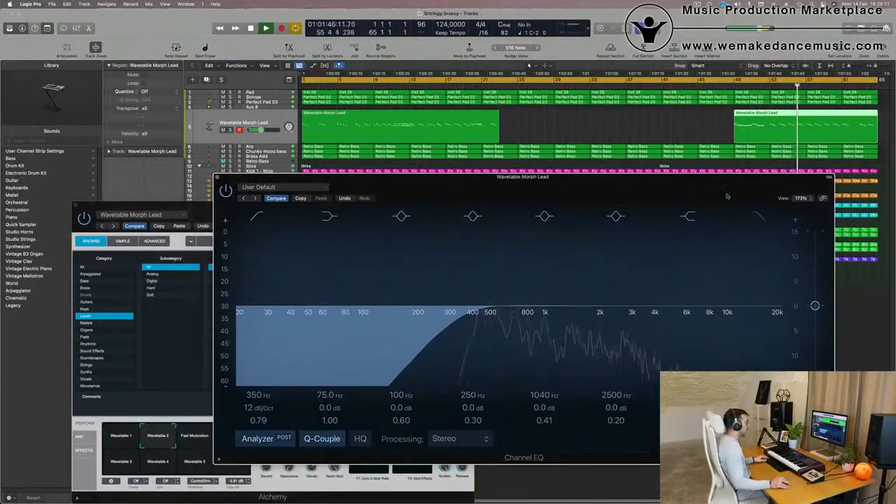
{"action": "key", "text": "space"}
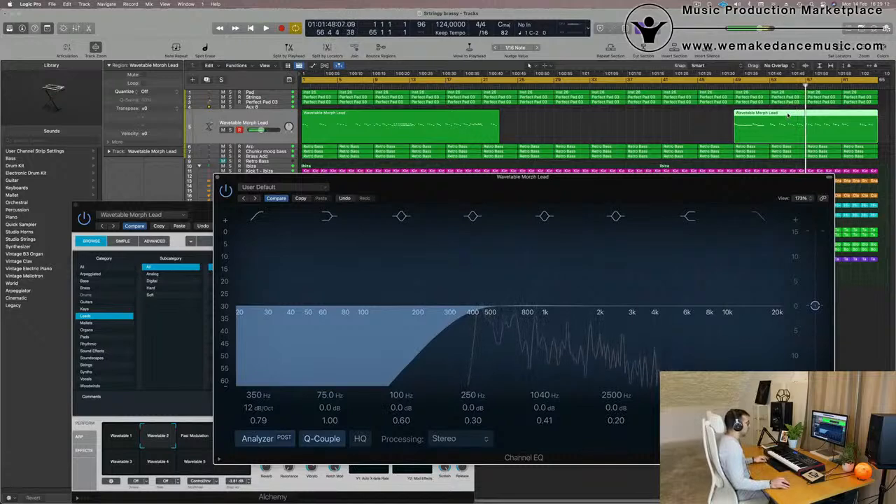
Split the late Wavetable Morph Lead region at about bar 55 and delete its first part
{"action": "left_click", "coordinate": [788, 115]}
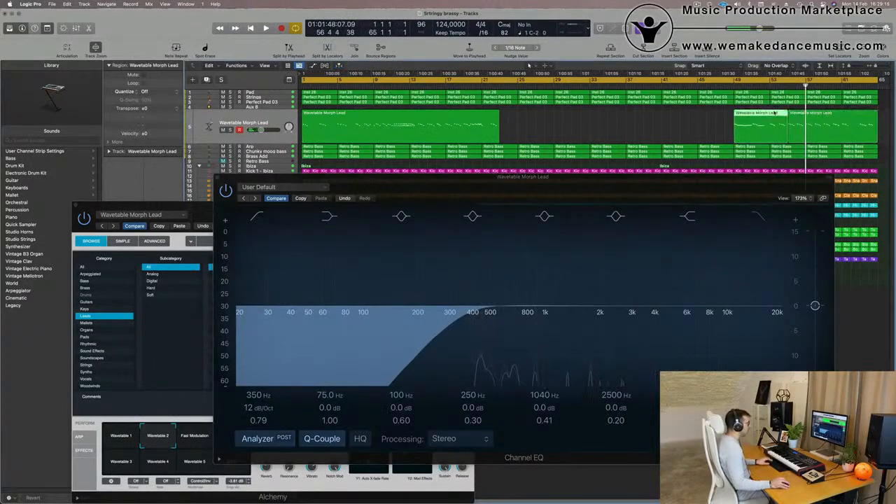
{"action": "key", "text": "Delete"}
{"action": "key", "text": "space"}
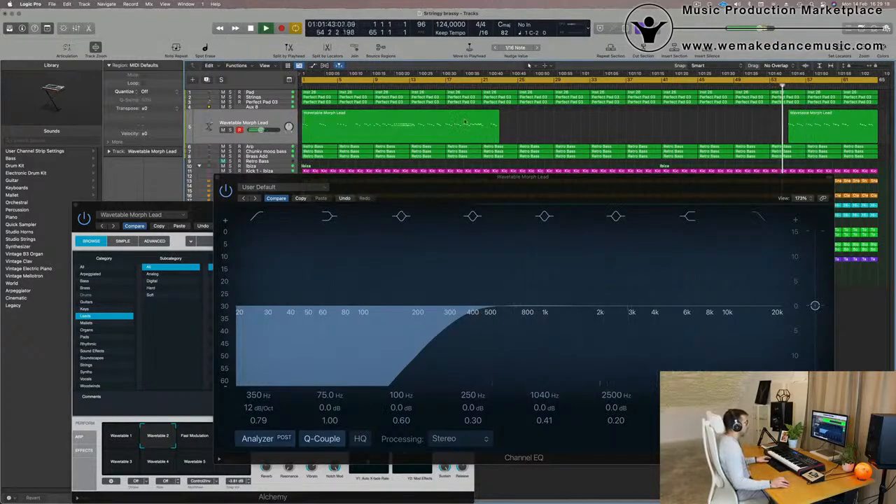
Move the long opening lead region to bar 27, place the trimmed late region at bar 1 and check playback
{"action": "left_click_drag", "start_coordinate": [478, 125], "coordinate": [693, 122]}
{"action": "left_click_drag", "start_coordinate": [830, 128], "coordinate": [343, 127]}
{"action": "key", "text": "space"}
{"action": "key", "text": "space"}
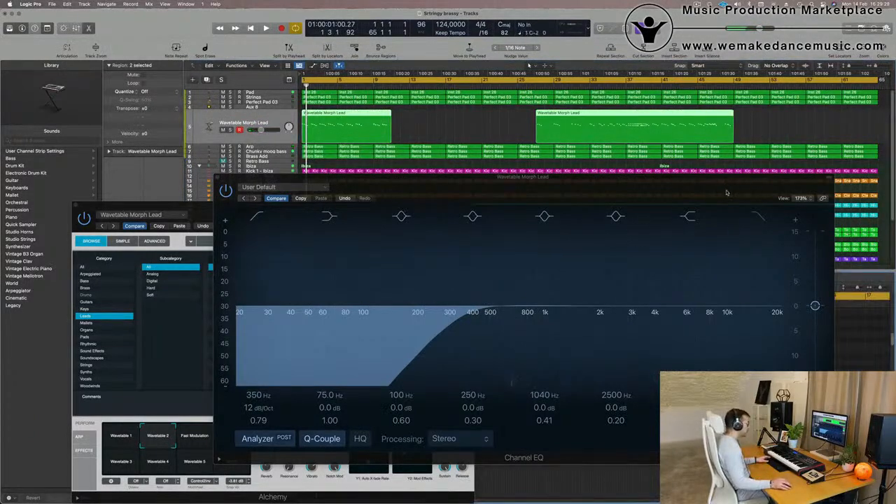
Move the plug-in windows aside, quantize all notes in both lead regions to 1/16 Note and play them back
{"action": "left_click_drag", "start_coordinate": [693, 181], "coordinate": [895, 56]}
{"action": "left_click_drag", "start_coordinate": [256, 204], "coordinate": [895, 105]}
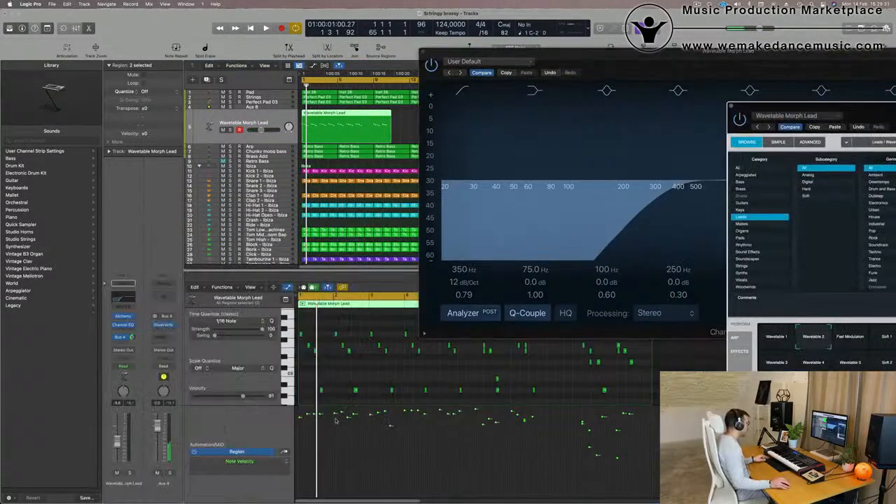
{"action": "scroll", "coordinate": [359, 370], "scroll_direction": "up", "scroll_amount": 5}
{"action": "scroll", "coordinate": [359, 370], "scroll_direction": "left", "scroll_amount": 3}
{"action": "left_click", "coordinate": [353, 374]}
{"action": "key", "text": "super+a"}
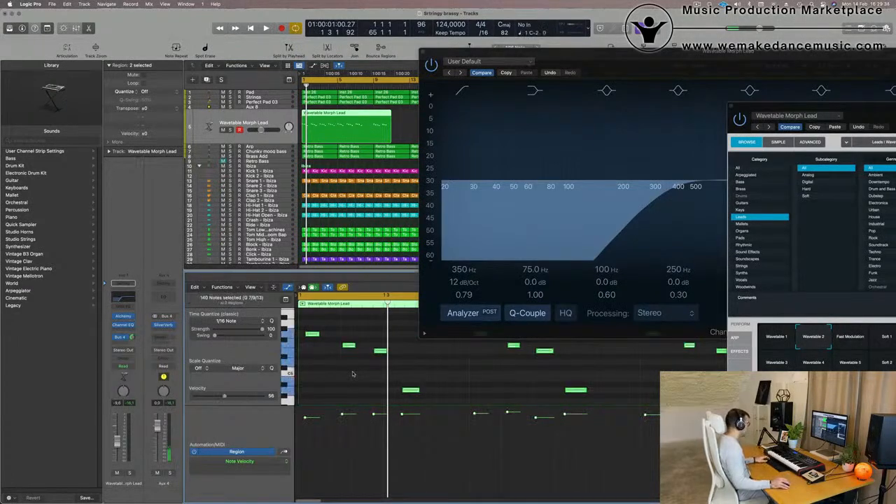
{"action": "key", "text": "q"}
{"action": "key", "text": "space"}
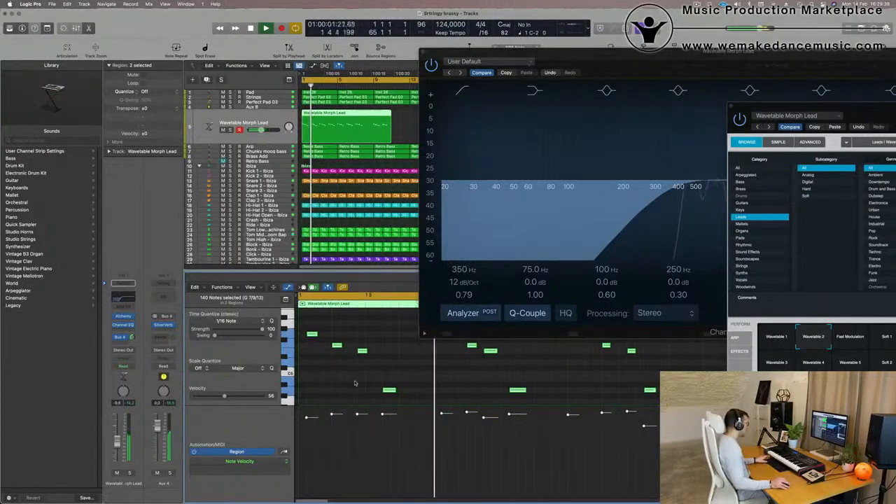
{"action": "left_click_drag", "start_coordinate": [576, 61], "coordinate": [890, 44]}
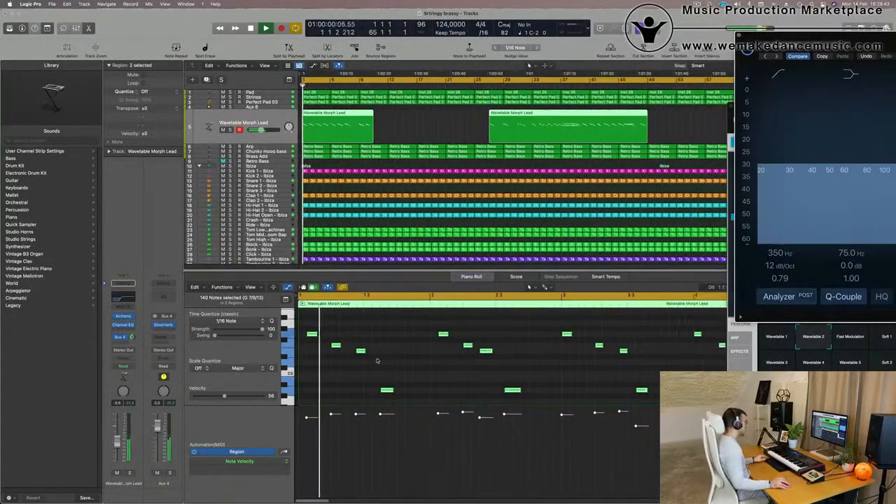
Try the opening lead note at the very start of bar 1, restore its position and play back
{"action": "left_click", "coordinate": [310, 341]}
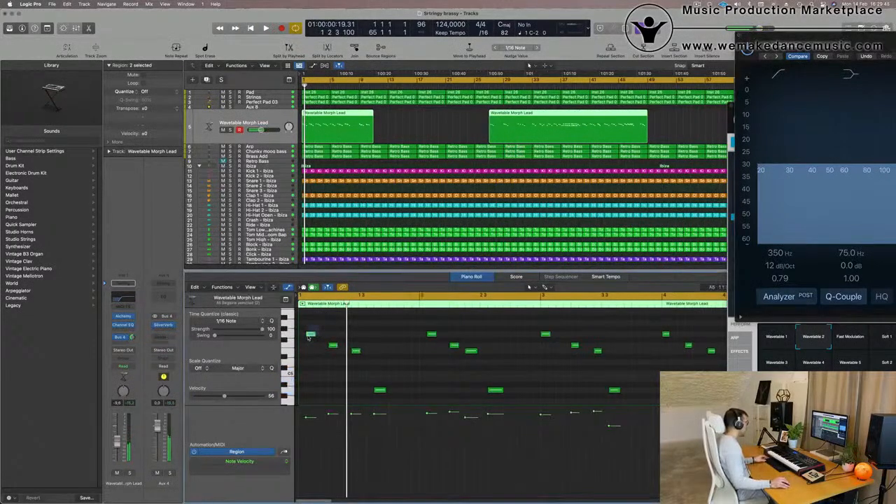
{"action": "left_click", "coordinate": [310, 335]}
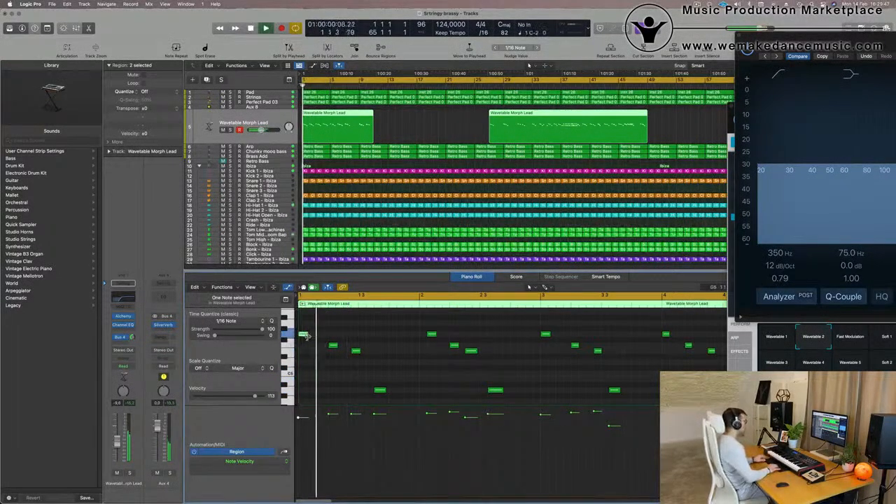
{"action": "key", "text": "alt+Right"}
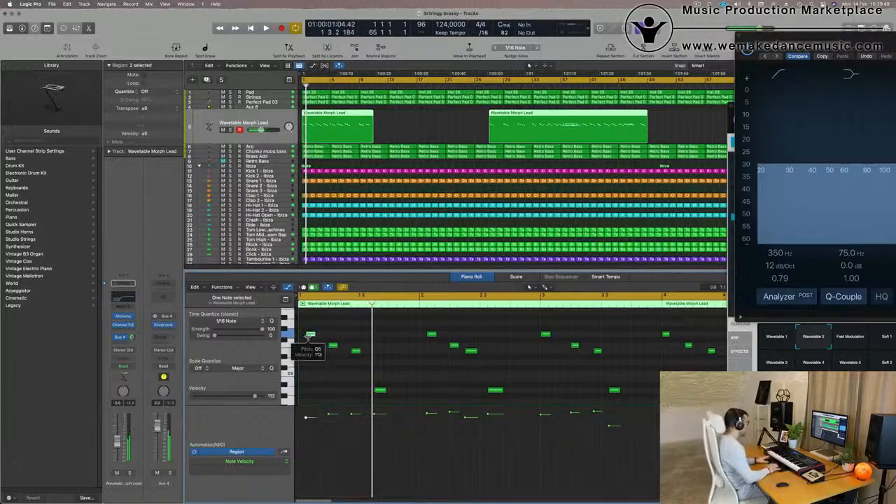
{"action": "key", "text": "space"}
{"action": "key", "text": "super+Left"}
{"action": "key", "text": "super+Left"}
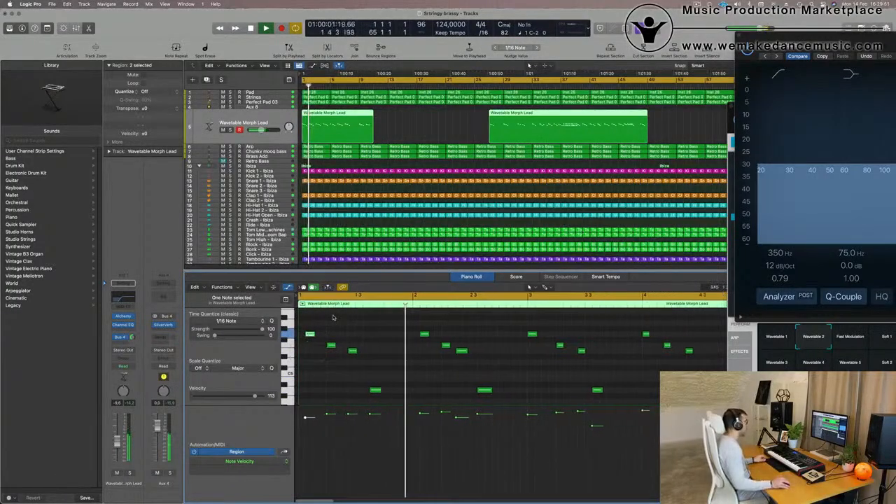
{"action": "key", "text": "space"}
{"action": "key", "text": "space"}
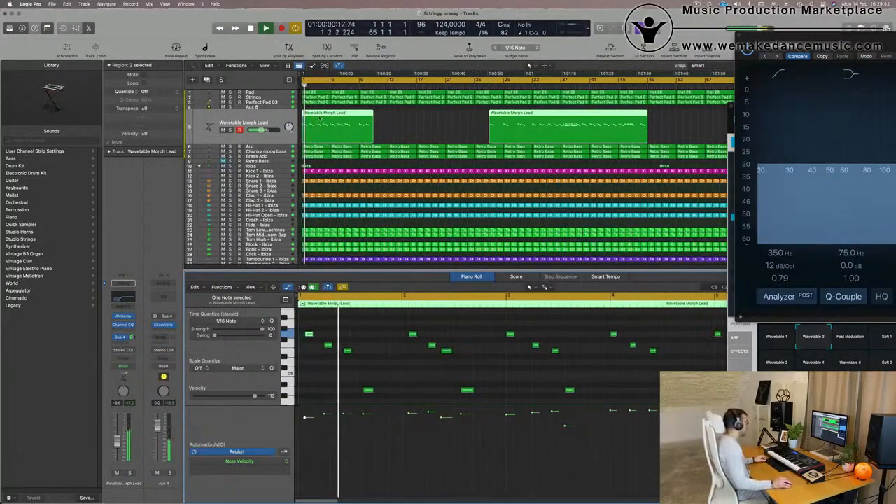
Split the opening Wavetable Morph Lead region at bar 5 and delete the part after the split
{"action": "key", "text": "super+Left"}
{"action": "key", "text": "super+Left"}
{"action": "key", "text": "space"}
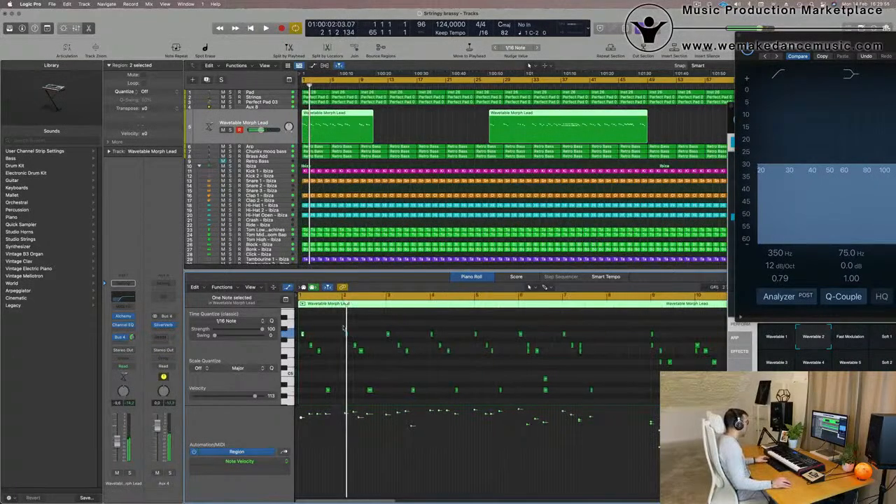
{"action": "left_click_drag", "start_coordinate": [463, 374], "coordinate": [340, 324]}
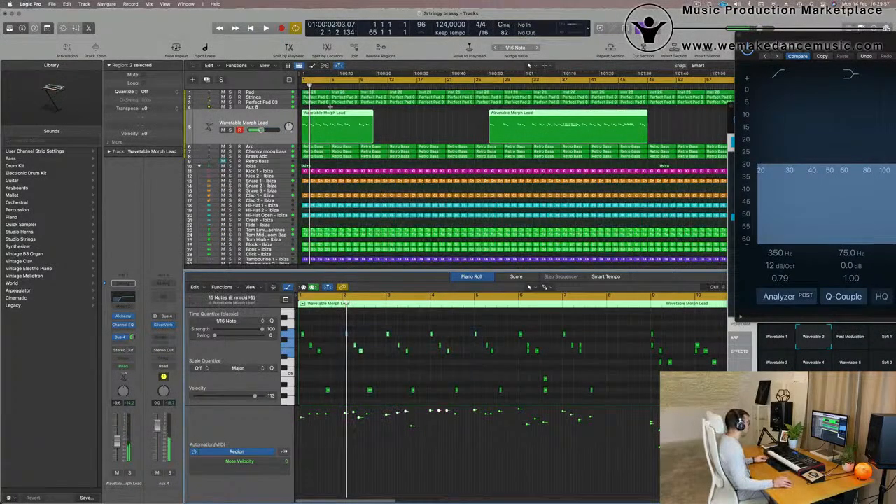
{"action": "key", "text": "space"}
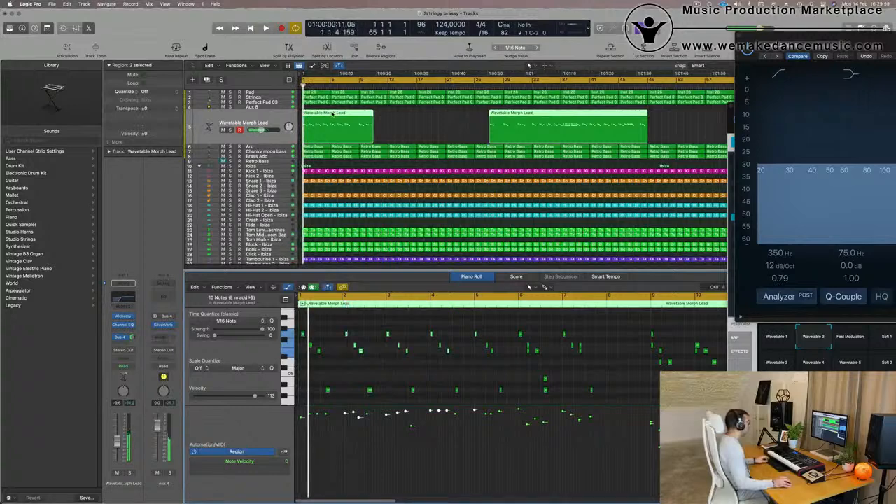
{"action": "double_click", "coordinate": [330, 113], "text": "super"}
{"action": "left_click", "coordinate": [334, 114]}
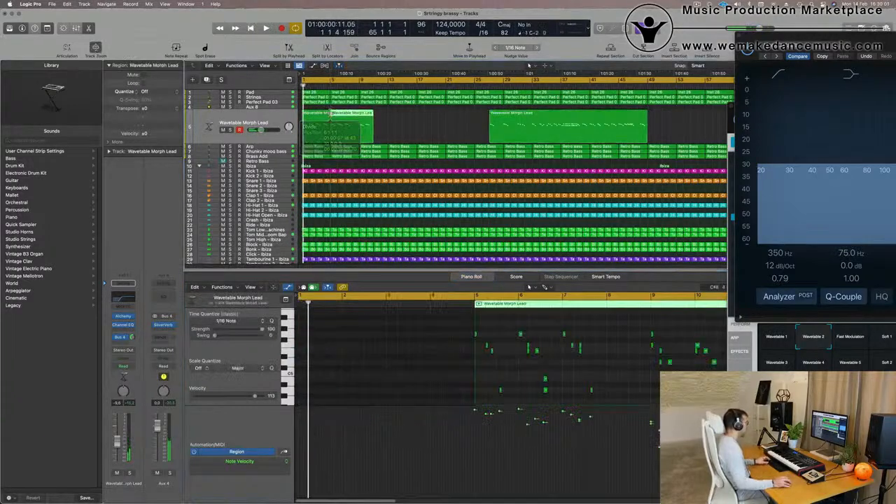
{"action": "key", "text": "Delete"}
Delete every note after the first four in the remaining four-bar lead region and play it back
{"action": "left_click", "coordinate": [316, 116]}
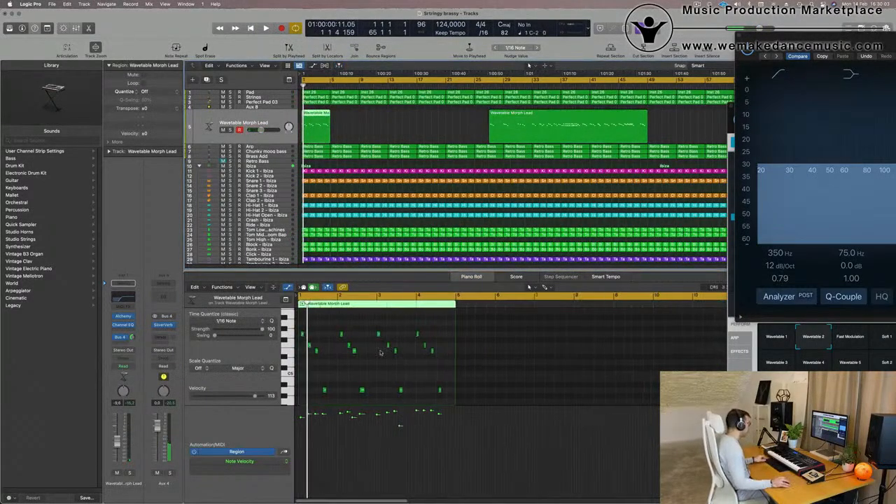
{"action": "left_click_drag", "start_coordinate": [334, 328], "coordinate": [464, 400]}
{"action": "key", "text": "Delete"}
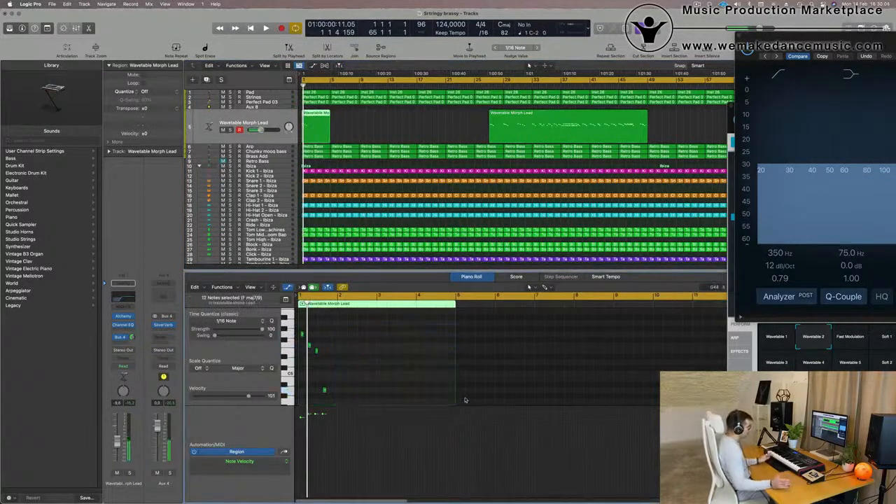
{"action": "key", "text": "space"}
{"action": "key", "text": "super+Right"}
{"action": "key", "text": "super+Right"}
{"action": "key", "text": "super+Right"}
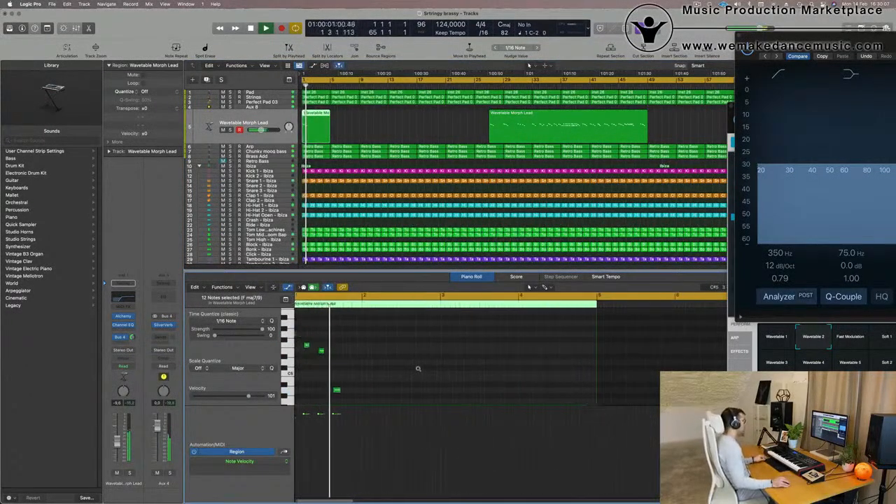
{"action": "key", "text": "super+Left"}
{"action": "key", "text": "super+Left"}
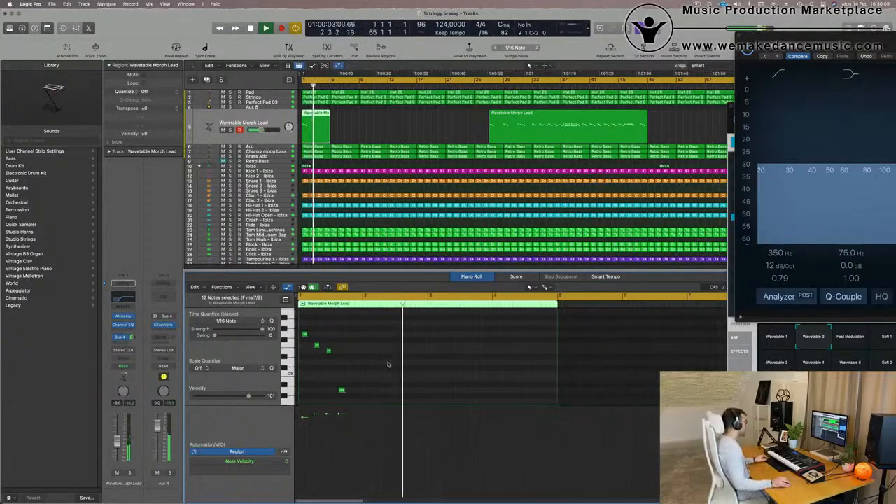
Copy the four-note phrase from bar 1 to bar 3 of the lead region and play it back
{"action": "key", "text": "space"}
{"action": "left_click_drag", "start_coordinate": [382, 330], "coordinate": [311, 407]}
{"action": "left_click_drag", "start_coordinate": [379, 381], "coordinate": [435, 336]}
{"action": "key", "text": "space"}
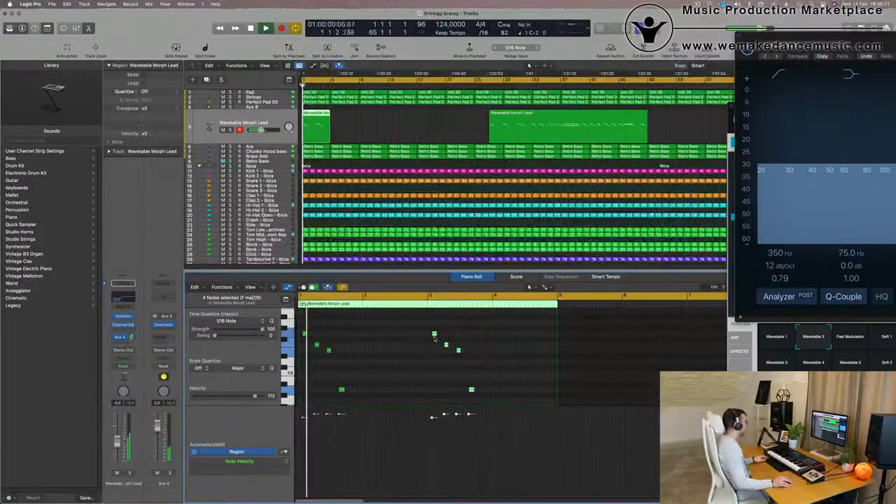
{"action": "scroll", "coordinate": [434, 331], "scroll_direction": "down", "scroll_amount": 5}
Close the Channel EQ window, bring Alchemy into view and choose its Fast Modulation snapshot
{"action": "left_click_drag", "start_coordinate": [739, 35], "coordinate": [340, 148]}
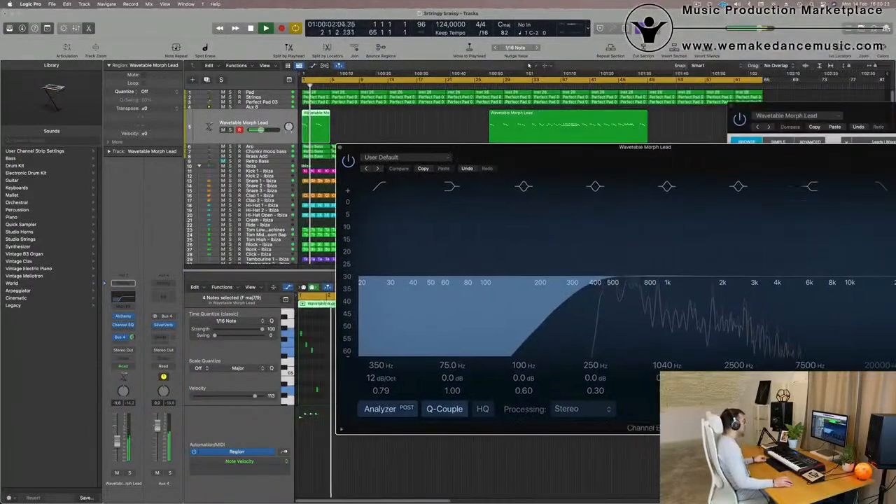
{"action": "left_click", "coordinate": [341, 148]}
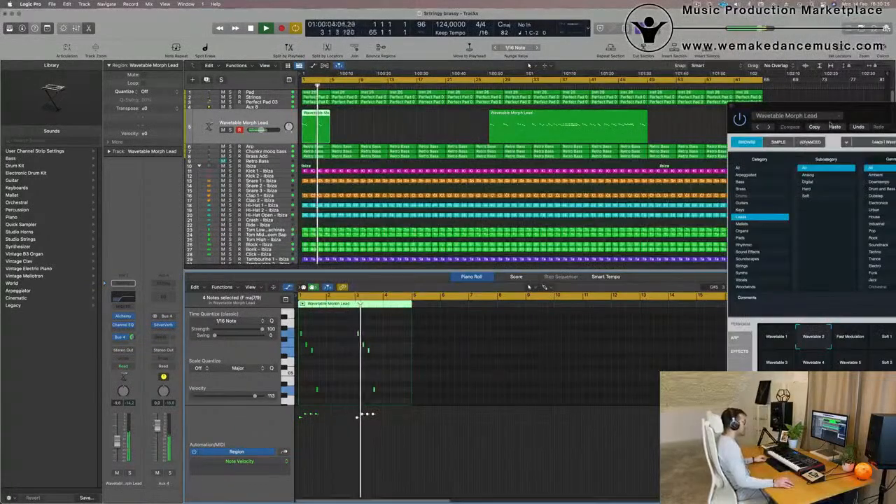
{"action": "left_click_drag", "start_coordinate": [856, 119], "coordinate": [486, 122]}
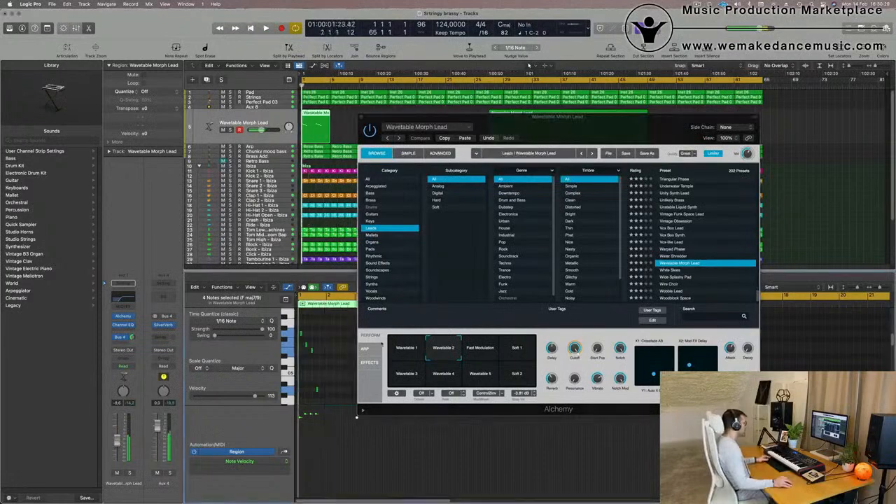
{"action": "left_click", "coordinate": [481, 350]}
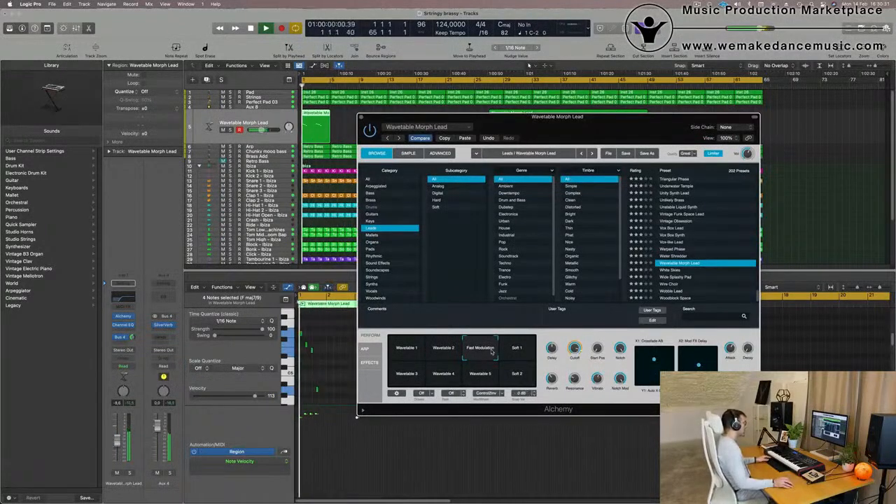
Move the Alchemy window down and delete the long lead region starting at bar 27
{"action": "left_click_drag", "start_coordinate": [555, 116], "coordinate": [514, 240]}
{"action": "left_click", "coordinate": [571, 138]}
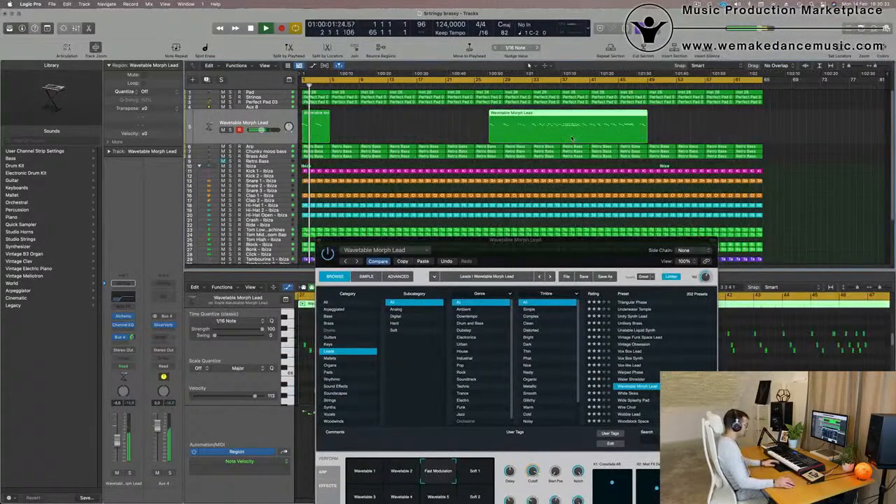
{"action": "key", "text": "Delete"}
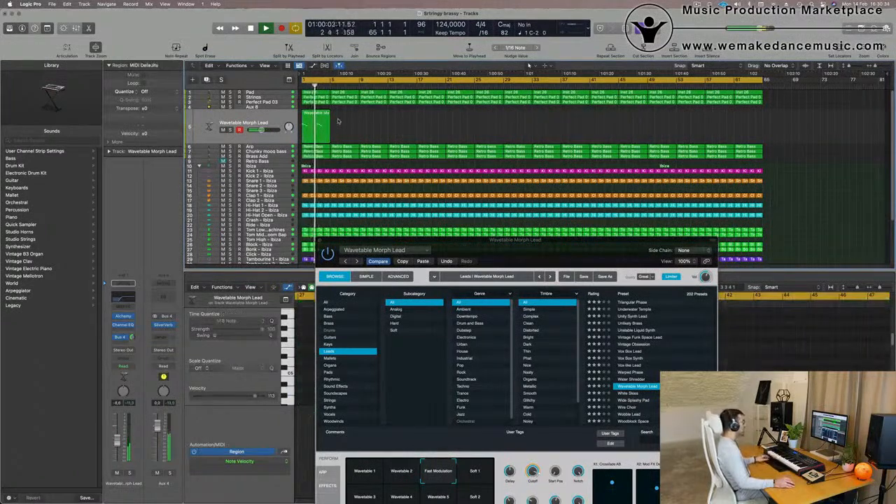
Repeat the four-bar lead region back to back up to bar 65, undo the surplus copy and restart playback
{"action": "left_click", "coordinate": [315, 119]}
{"action": "key", "text": "super+r"}
{"action": "key", "text": "super+r"}
{"action": "key", "text": "super+r"}
{"action": "key", "text": "super+r"}
{"action": "key", "text": "super+r"}
{"action": "key", "text": "super+r"}
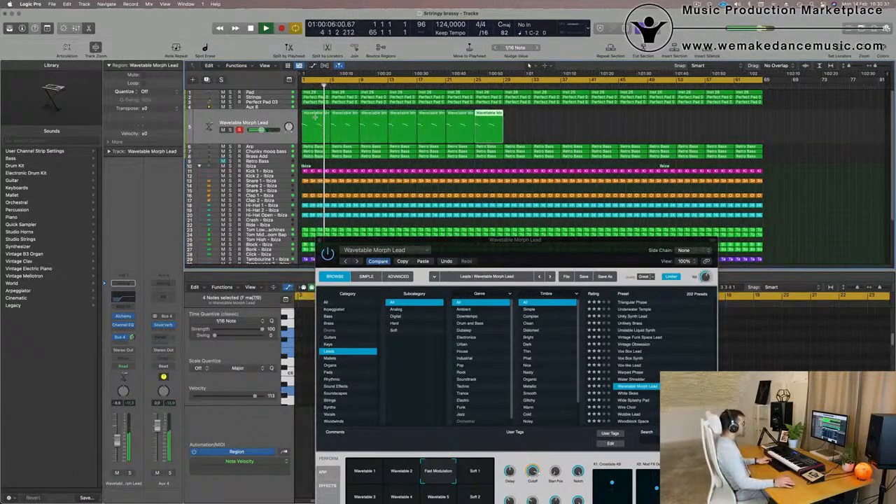
{"action": "key", "text": "super+r"}
{"action": "key", "text": "super+r"}
{"action": "key", "text": "super+r"}
{"action": "key", "text": "super+r"}
{"action": "key", "text": "super+r"}
{"action": "key", "text": "super+r"}
{"action": "key", "text": "super+r"}
{"action": "key", "text": "super+r"}
{"action": "key", "text": "super+r"}
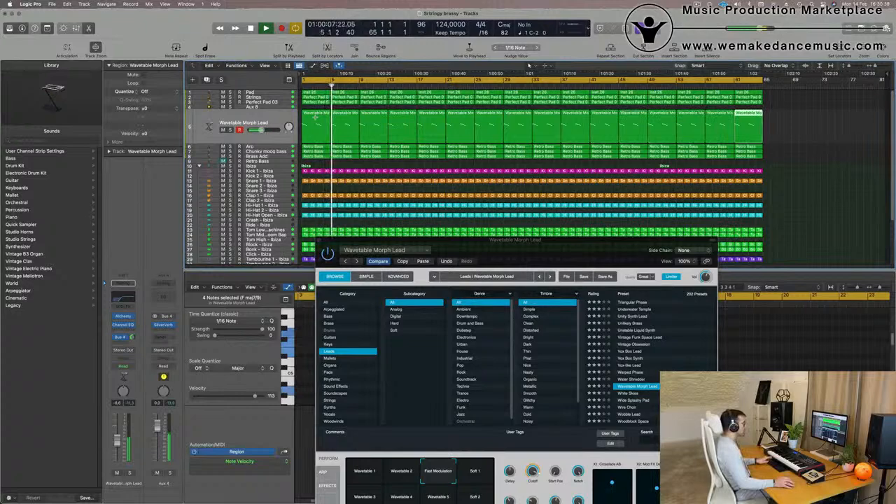
{"action": "key", "text": "super+r"}
{"action": "key", "text": "super+z"}
{"action": "key", "text": "space"}
{"action": "key", "text": "space"}
Audition Alchemy's Wavetable 3, 4 and 5, Soft 2 and Wavetable 2 snapshots, then return to Fast Modulation
{"action": "left_click_drag", "start_coordinate": [516, 257], "coordinate": [503, 120]}
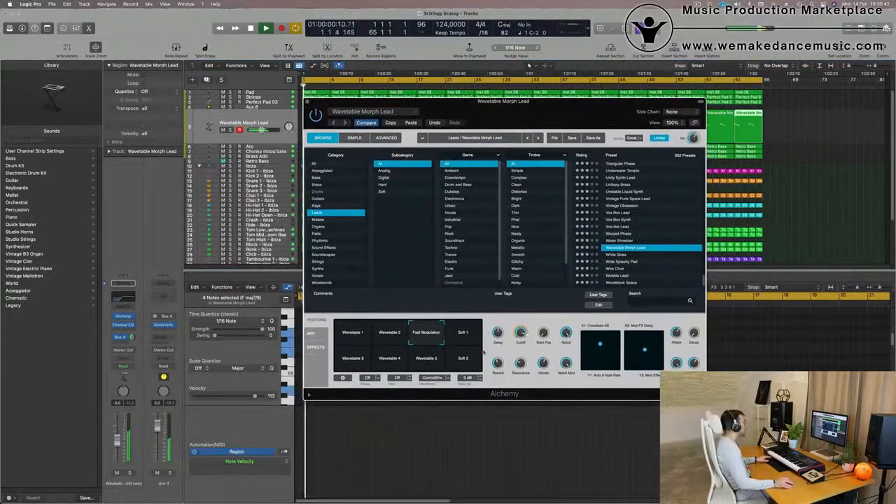
{"action": "left_click", "coordinate": [354, 358]}
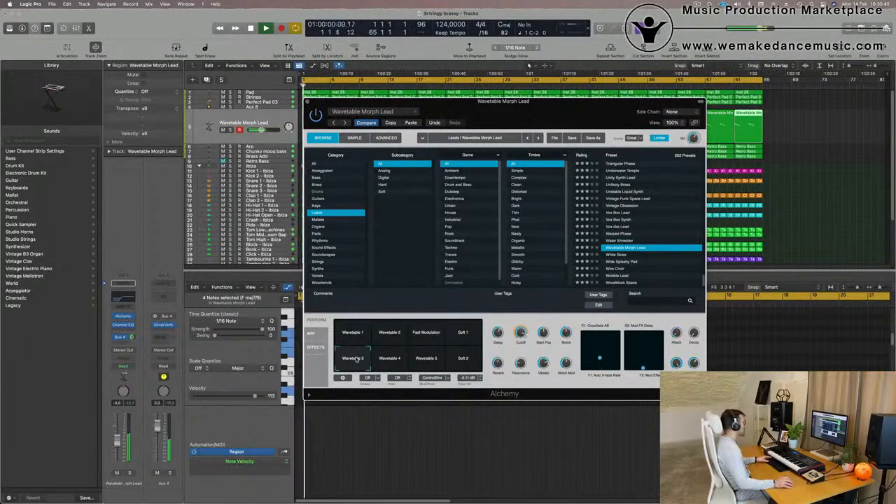
{"action": "left_click", "coordinate": [389, 359]}
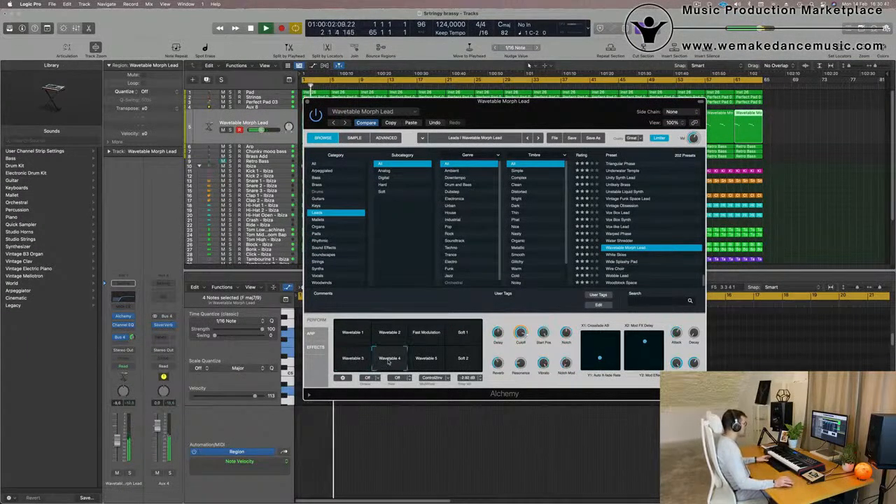
{"action": "key", "text": "space"}
{"action": "left_click", "coordinate": [429, 359]}
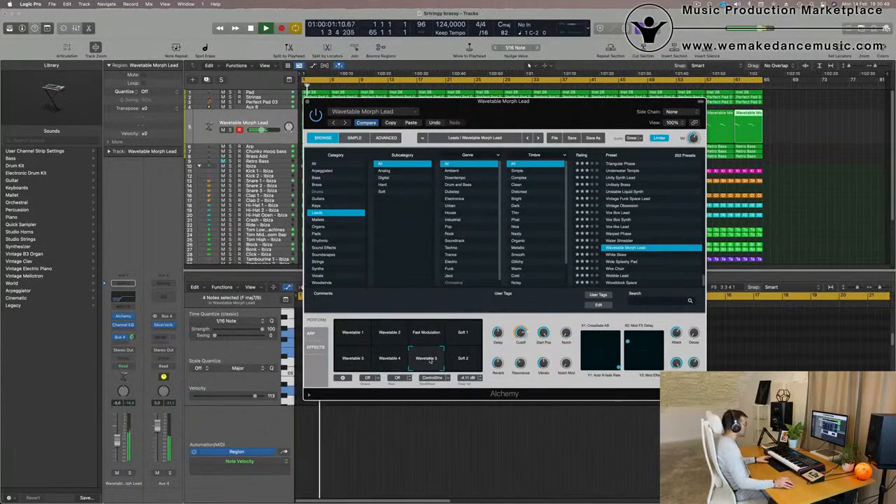
{"action": "left_click", "coordinate": [465, 359]}
{"action": "left_click", "coordinate": [385, 340]}
{"action": "left_click", "coordinate": [420, 338]}
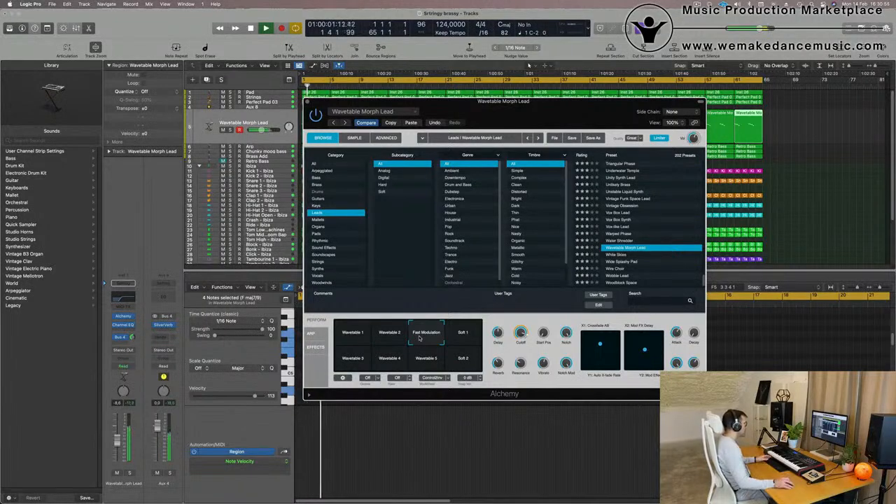
Adjust the lead synth's cutoff and resonance during playback and lower its channel level to about -11.6 dB
{"action": "left_click_drag", "start_coordinate": [549, 106], "coordinate": [632, 71]}
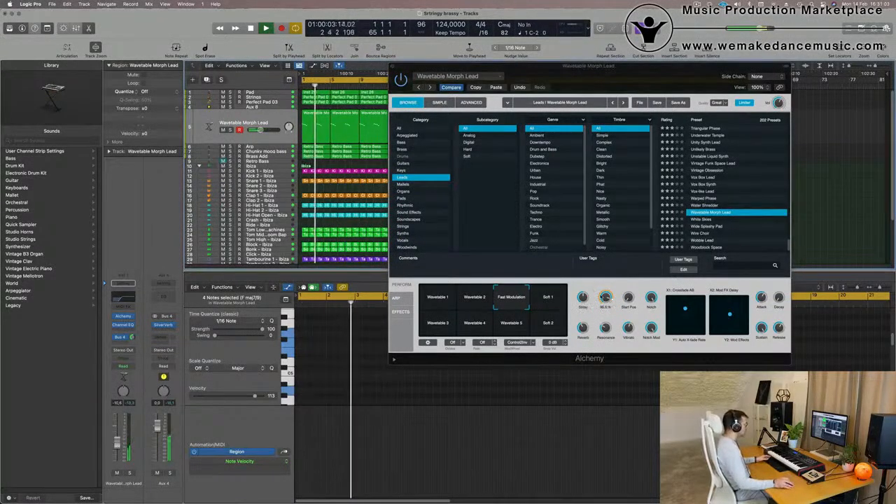
{"action": "left_click", "coordinate": [607, 324]}
{"action": "key", "text": "space"}
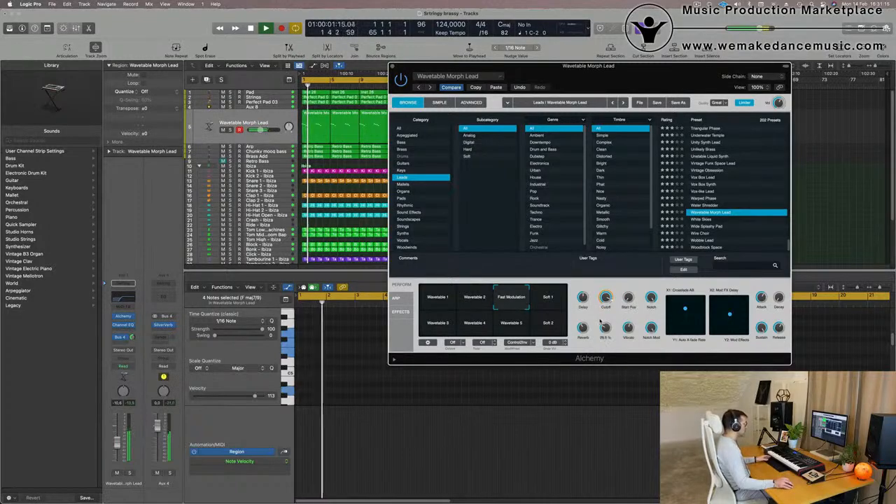
{"action": "left_click_drag", "start_coordinate": [623, 84], "coordinate": [622, 133]}
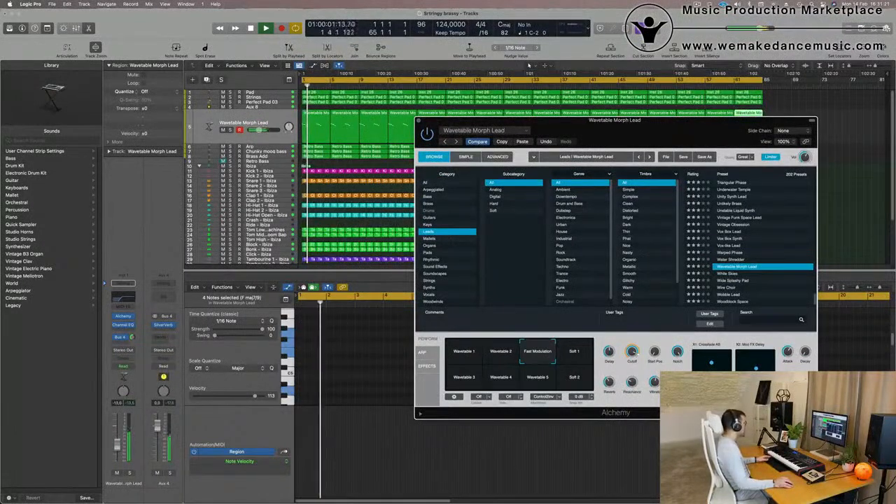
{"action": "left_click_drag", "start_coordinate": [117, 443], "coordinate": [116, 444]}
{"action": "left_click", "coordinate": [628, 354]}
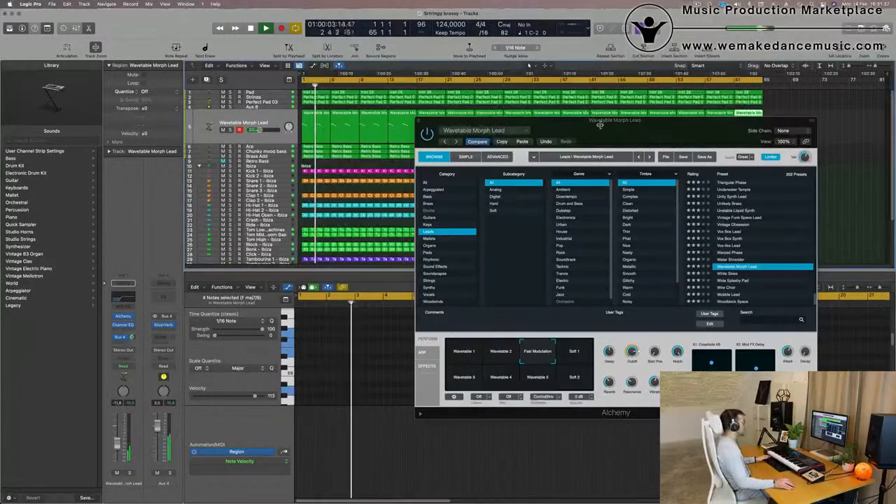
Close the Alchemy window, enlarge the track rows slightly and listen to the full arrangement
{"action": "left_click_drag", "start_coordinate": [487, 120], "coordinate": [419, 153]}
{"action": "left_click", "coordinate": [351, 153]}
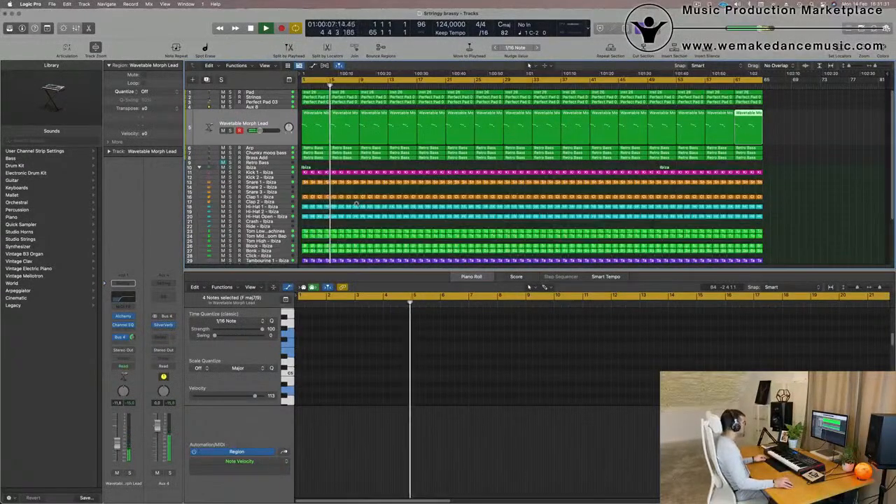
{"action": "scroll", "coordinate": [355, 202], "scroll_direction": "up", "scroll_amount": 2}
{"action": "scroll", "coordinate": [344, 196], "scroll_direction": "up", "scroll_amount": 2}
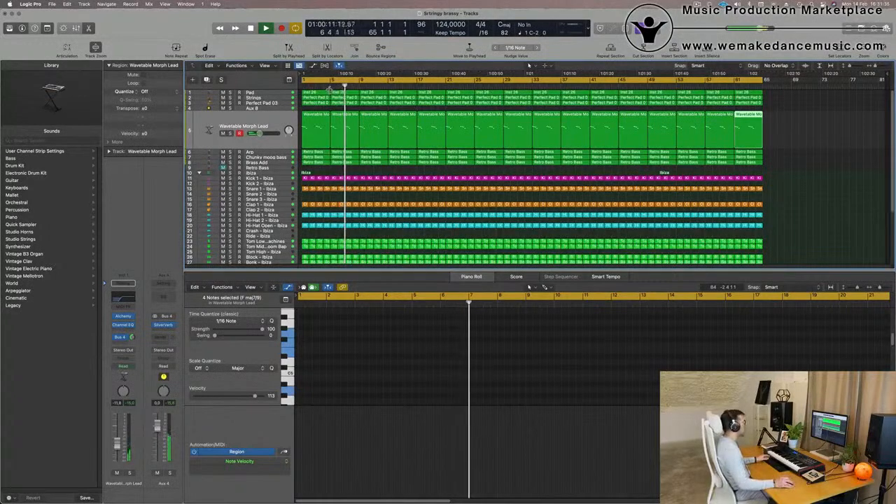
{"action": "left_click", "coordinate": [697, 5]}
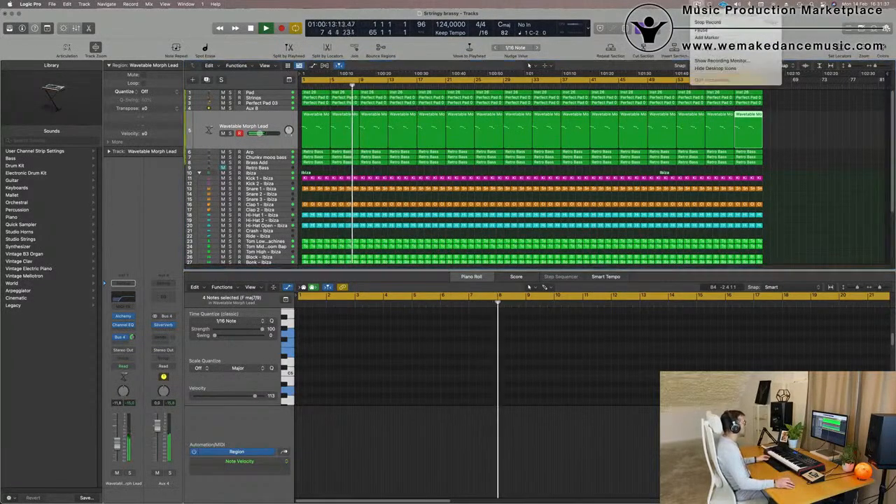
{"action": "left_click", "coordinate": [384, 180]}
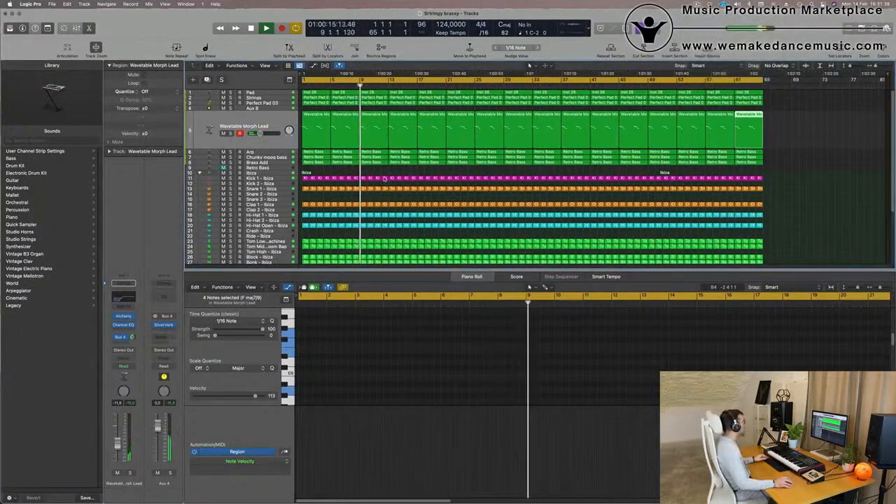